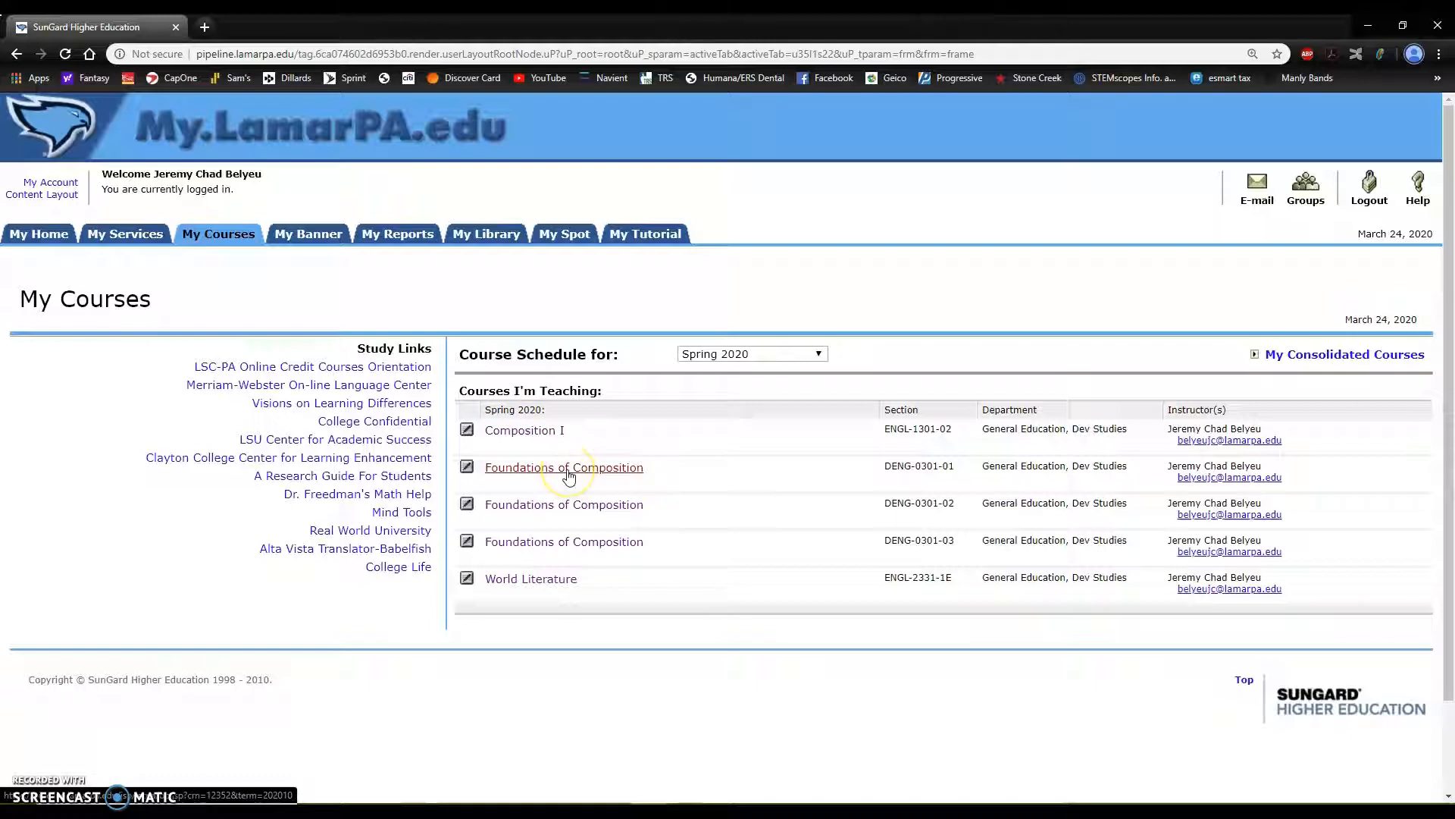
Step: Open the DENG-0301-01 Foundations of Composition course in a maximized window and show its course menu
left_click(562, 471)
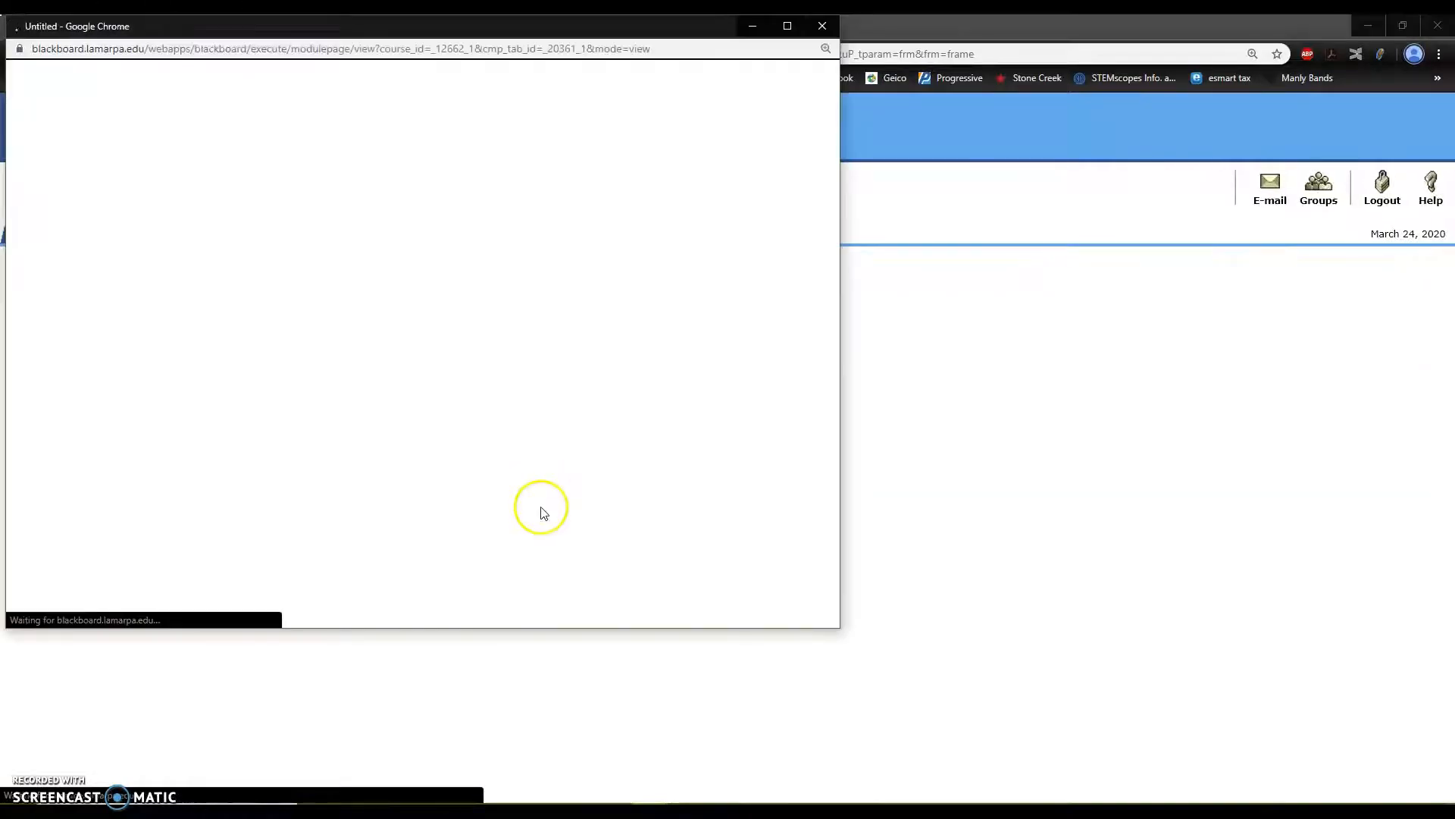
left_click(788, 26)
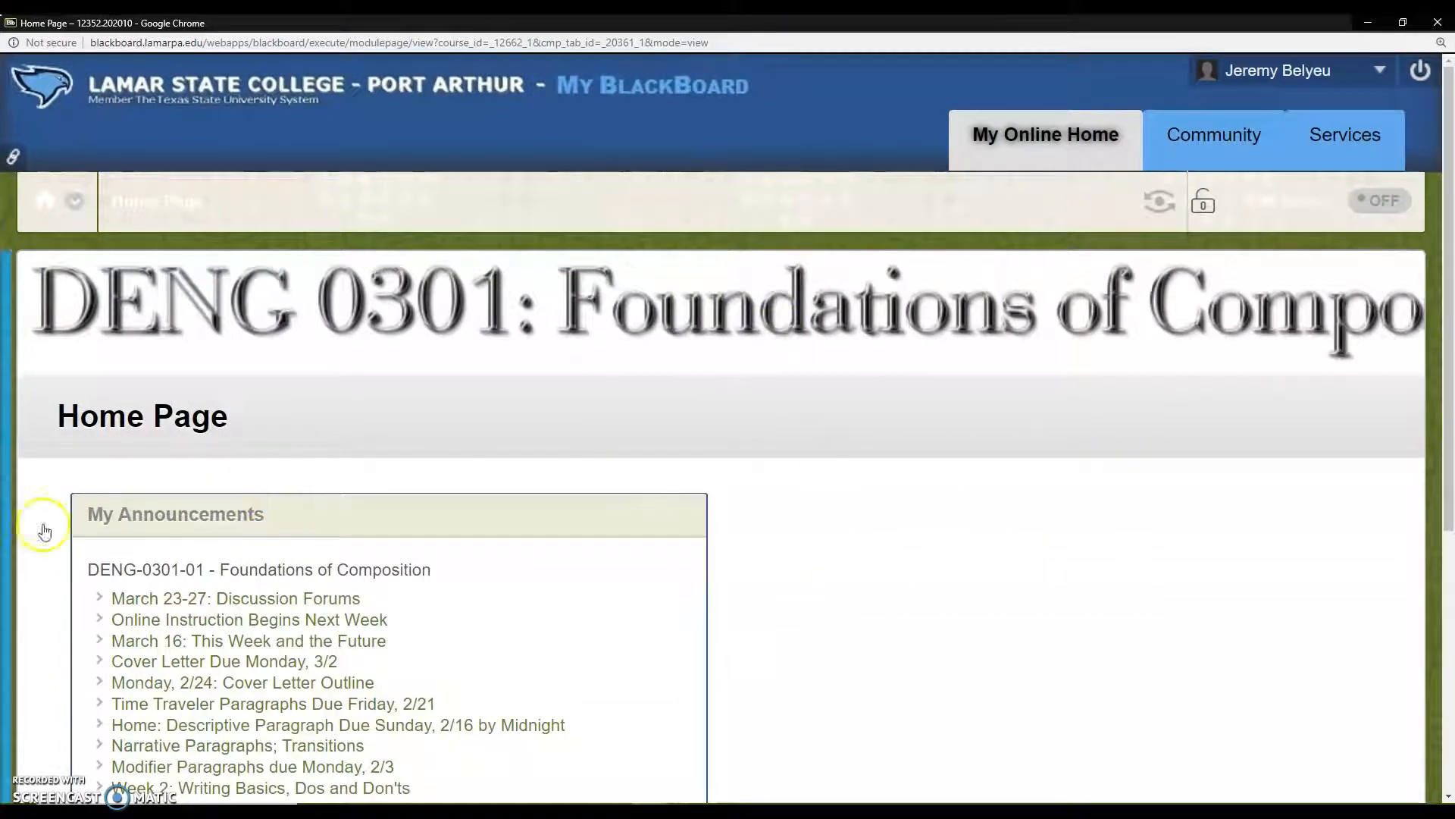
mouse_move(19, 531)
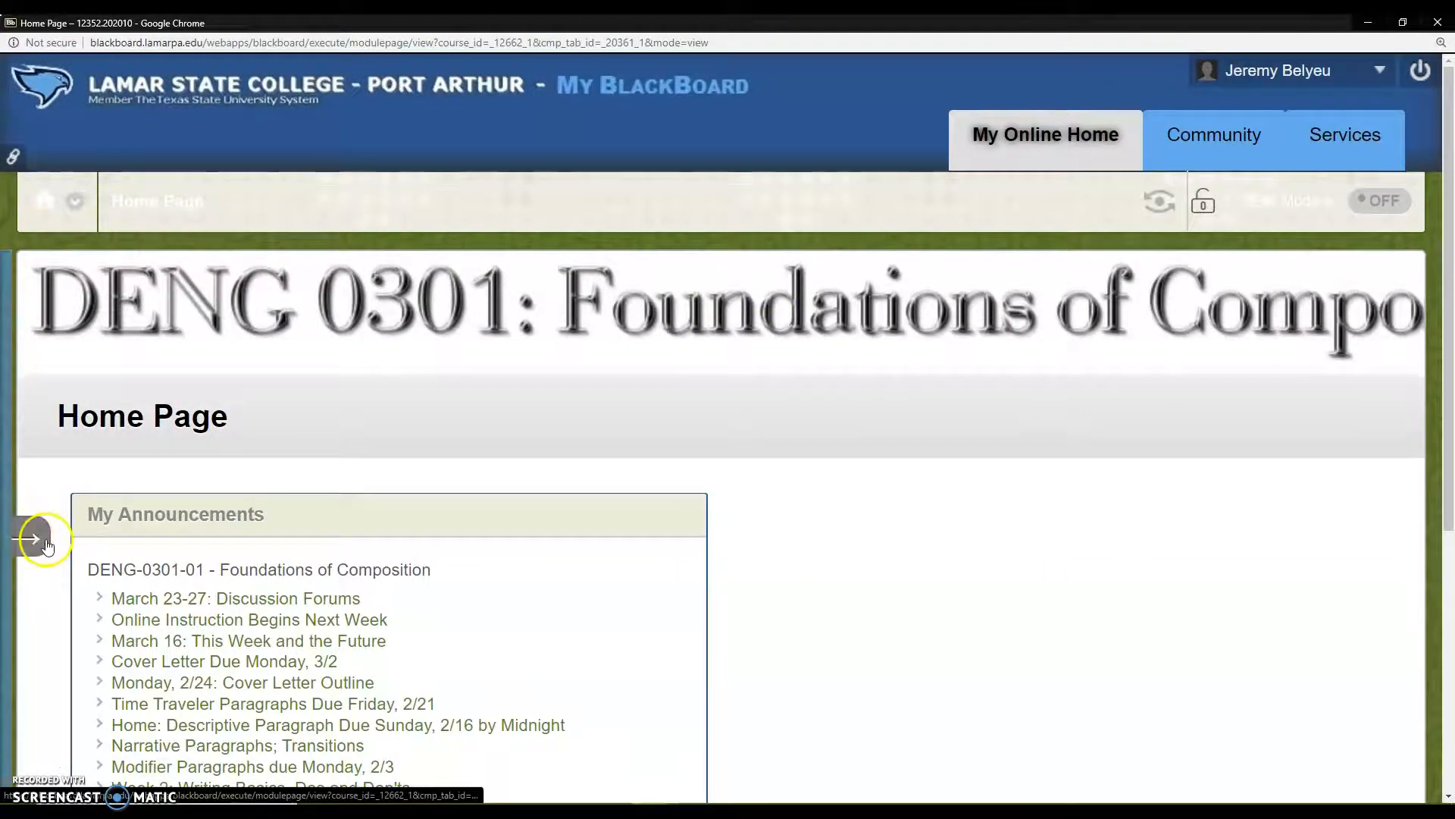
left_click(30, 542)
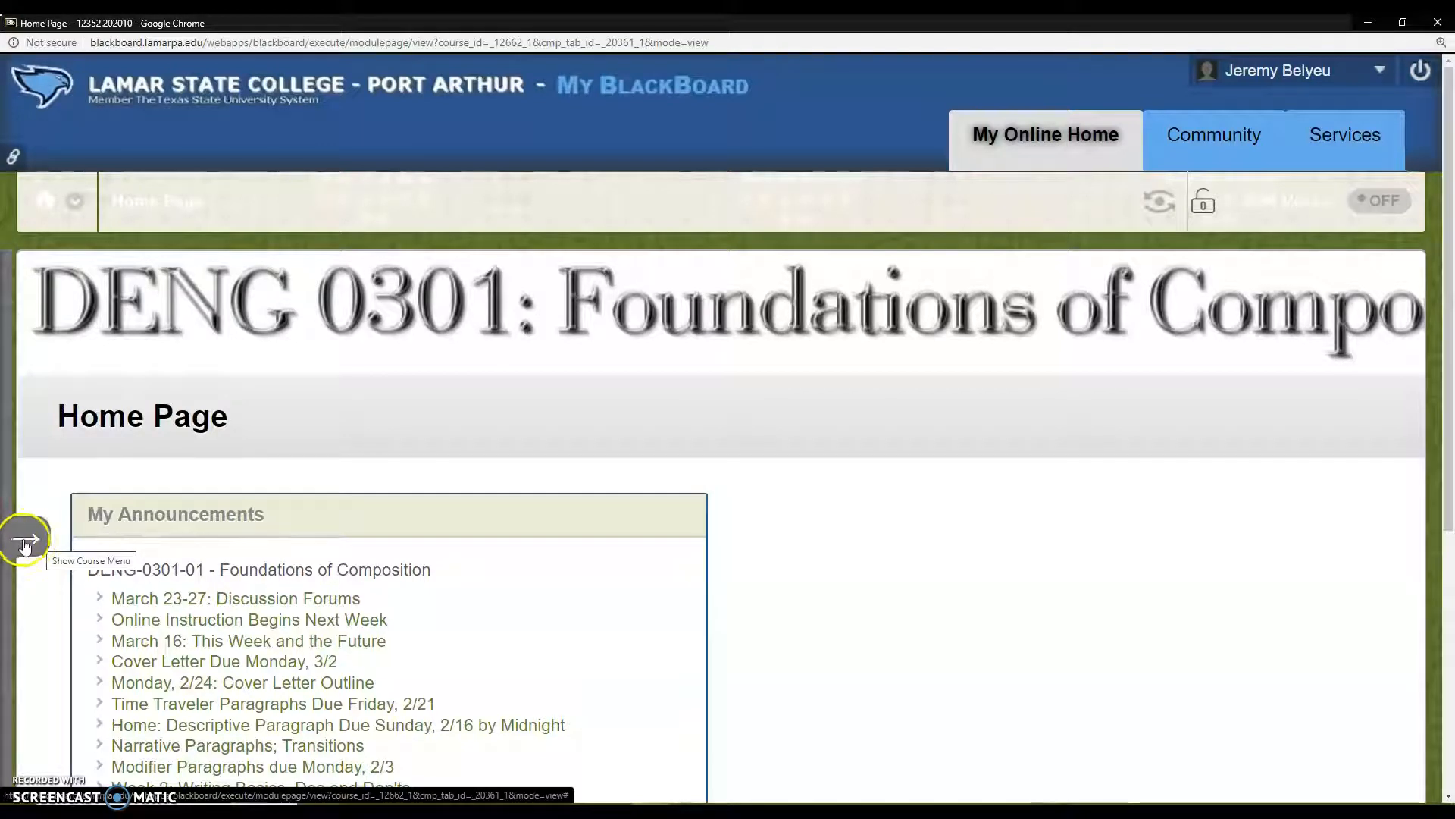
left_click(30, 542)
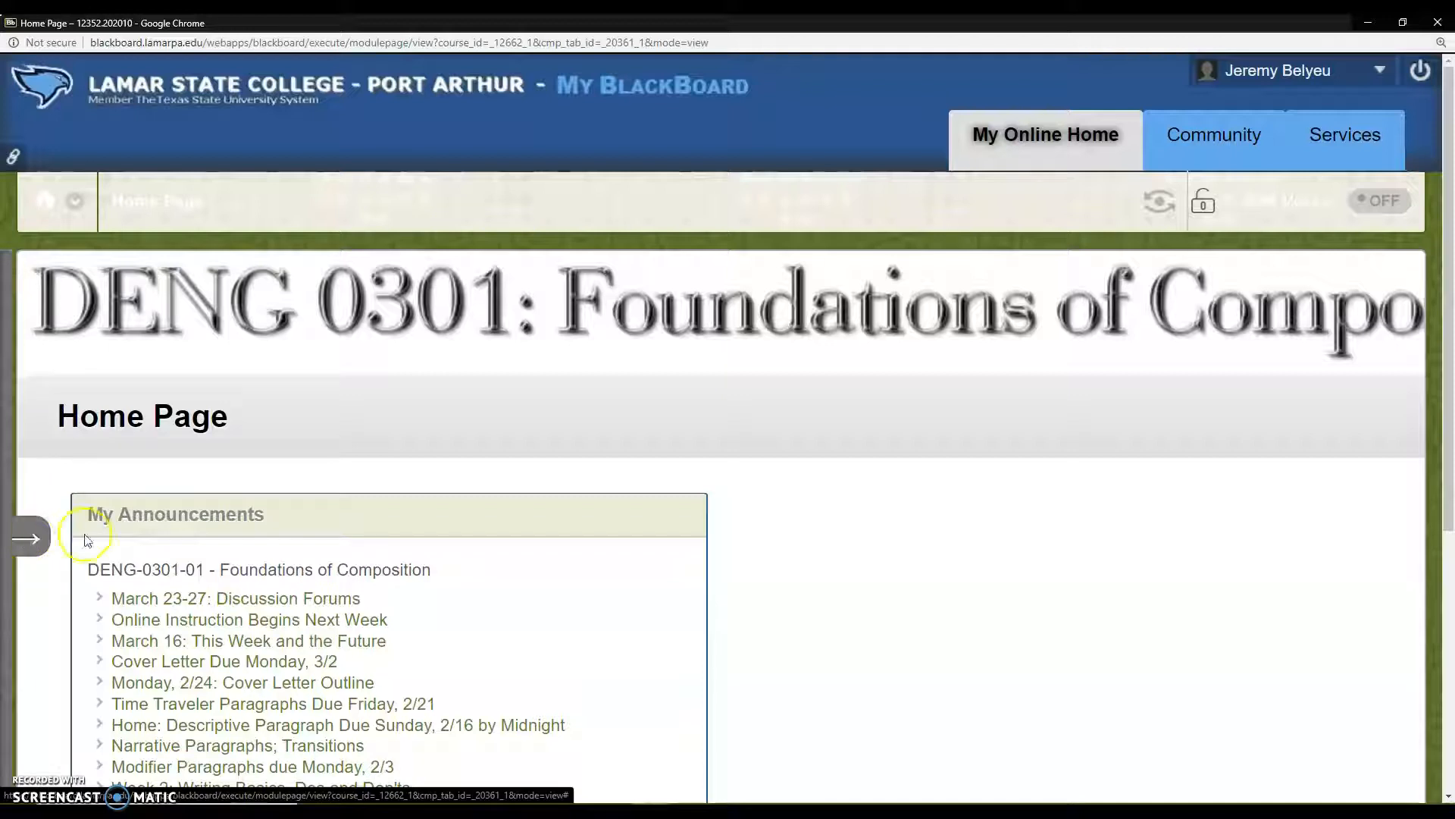
left_click(28, 541)
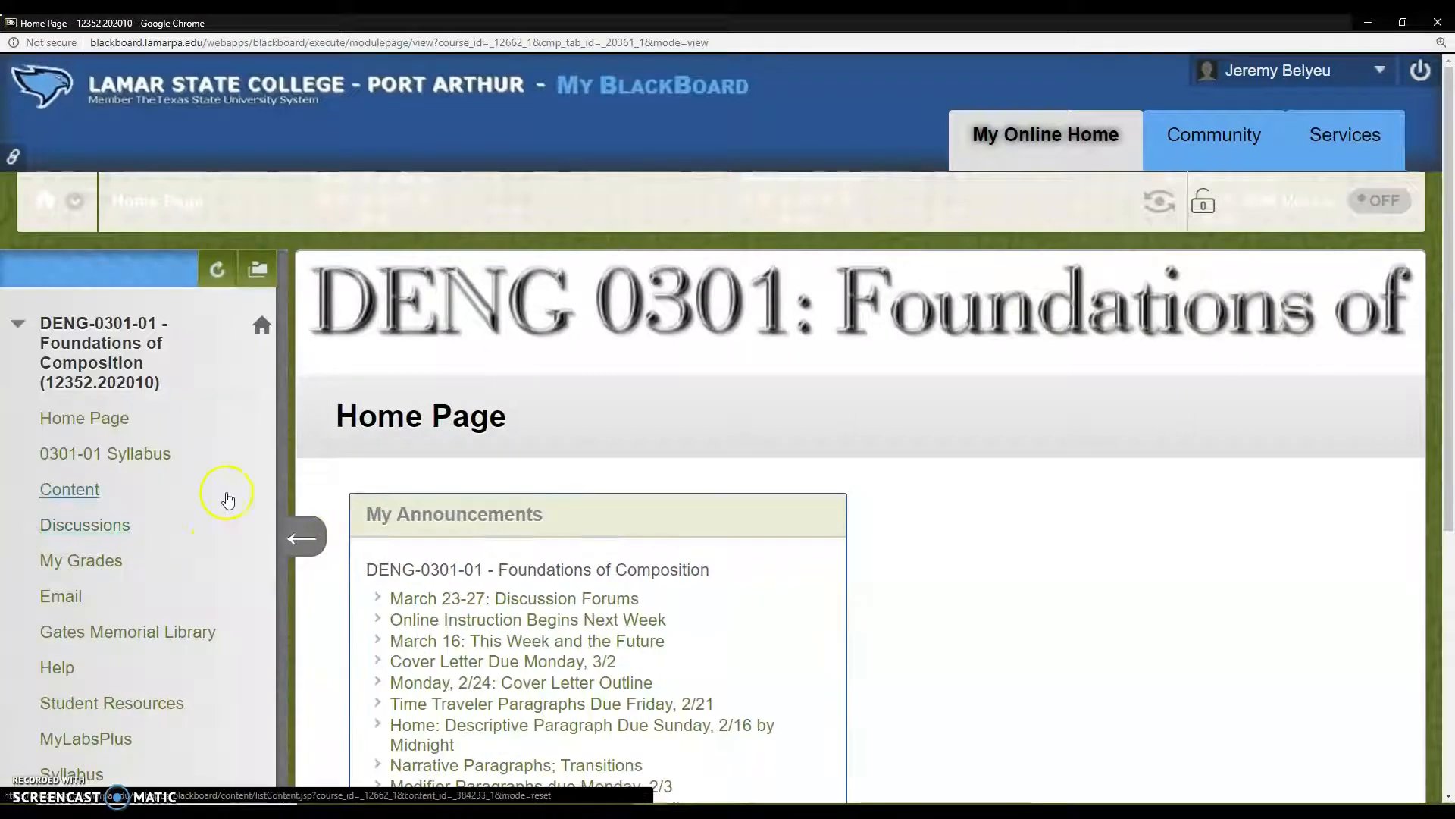
Step: Look over the course menu entries and the list of recently visited and other courses
left_click(108, 508)
scroll(243, 464, "down", 2)
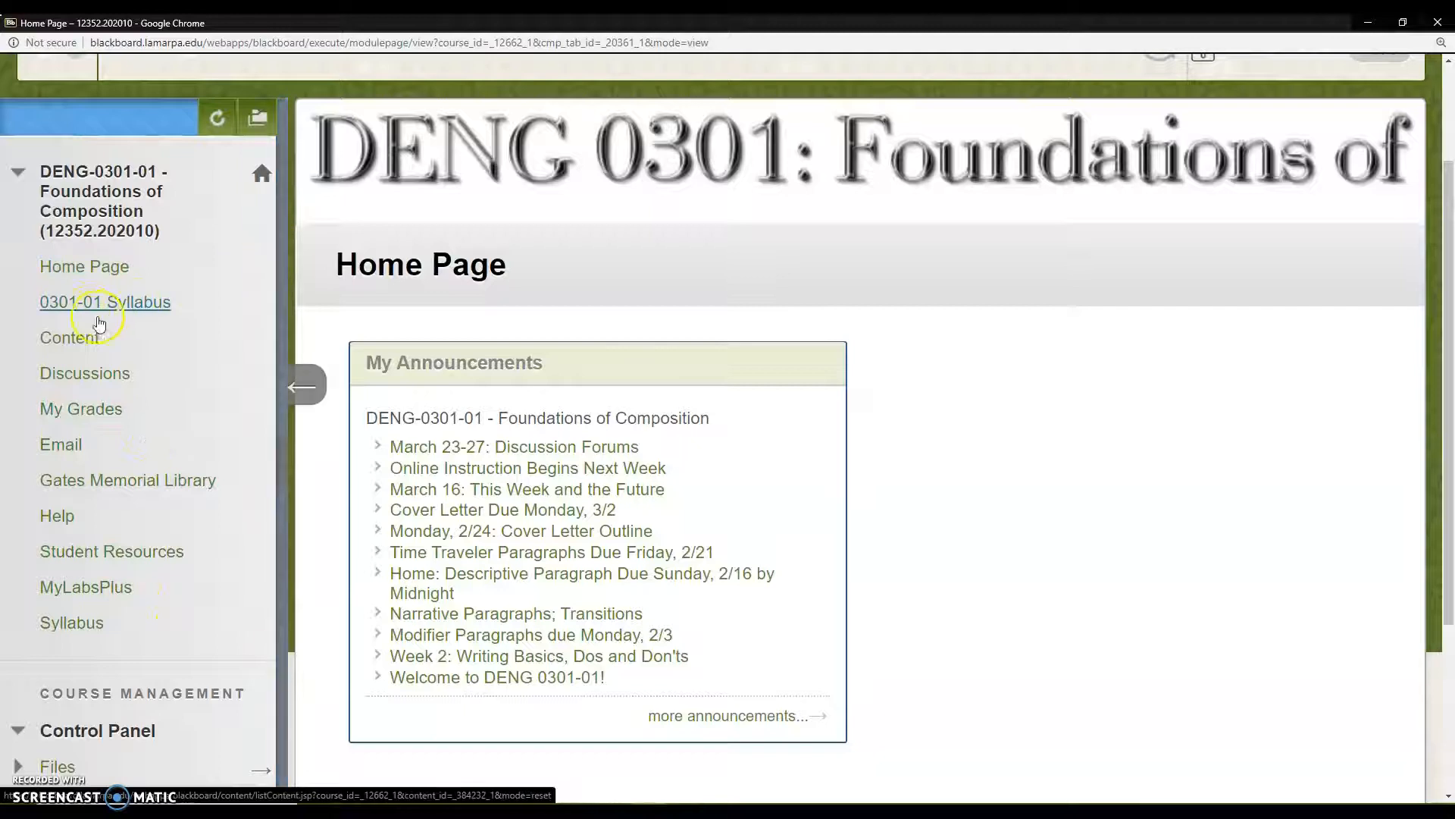
scroll(91, 413, "up", 2)
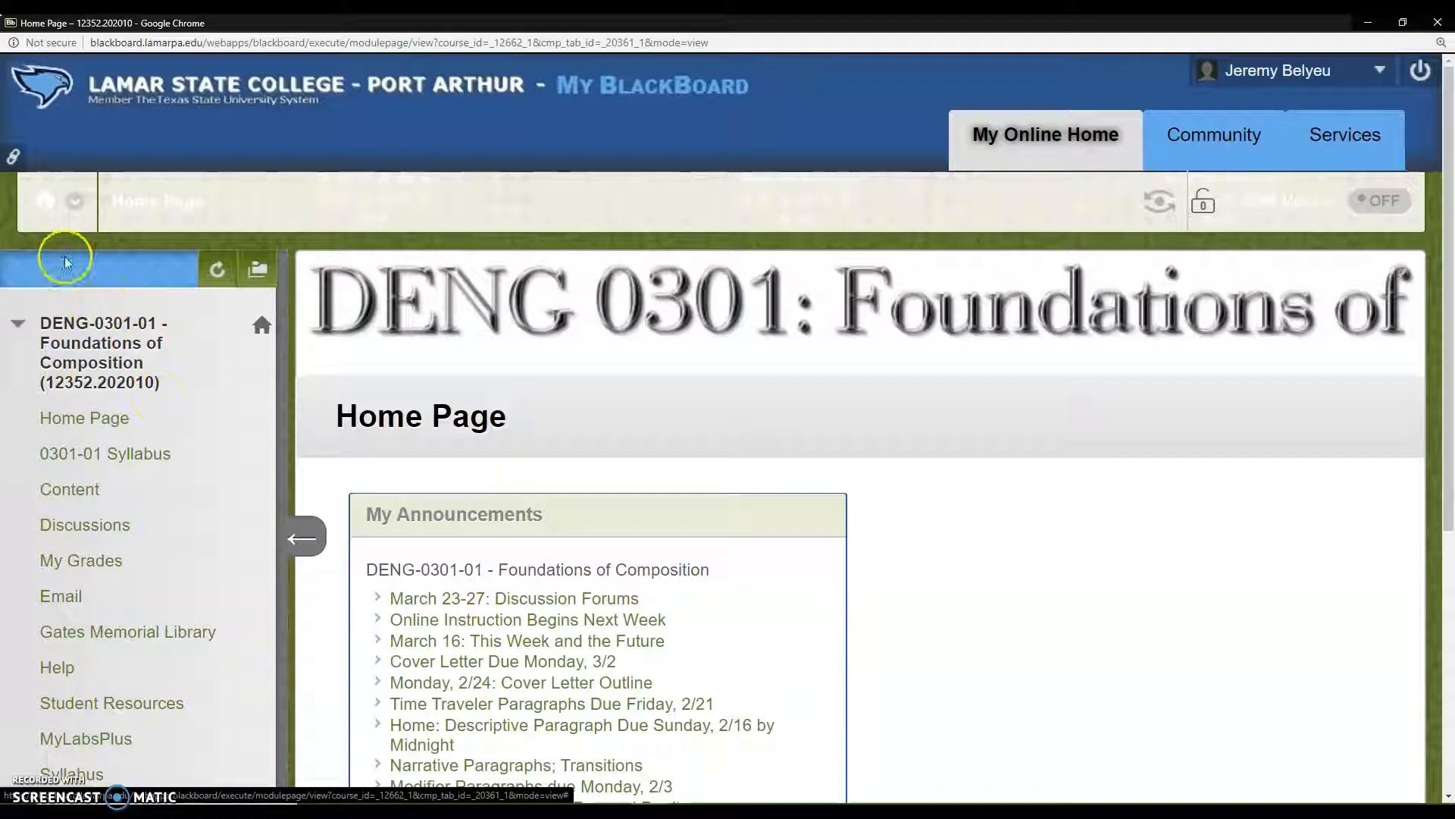
left_click(76, 203)
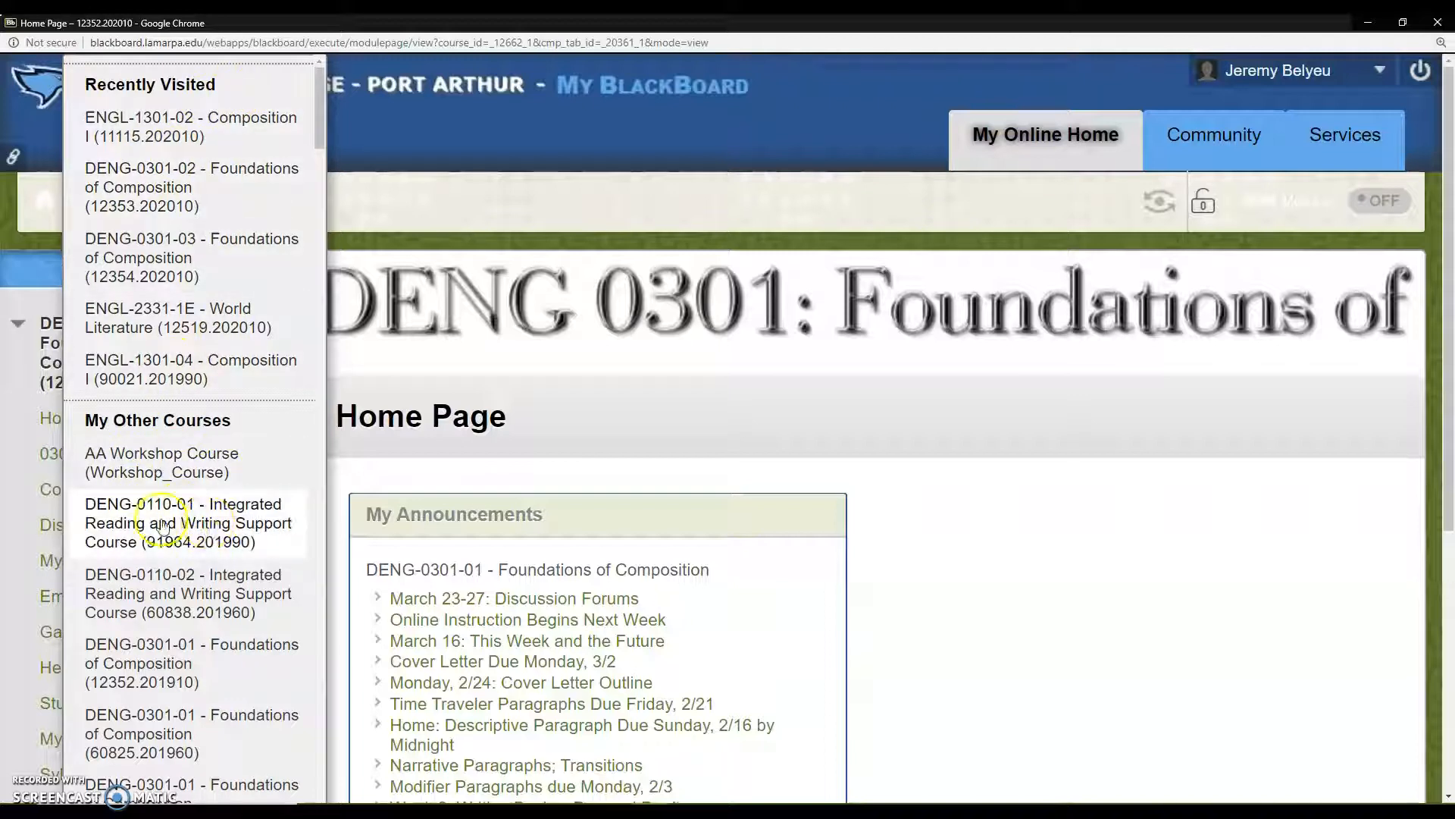
left_click(35, 232)
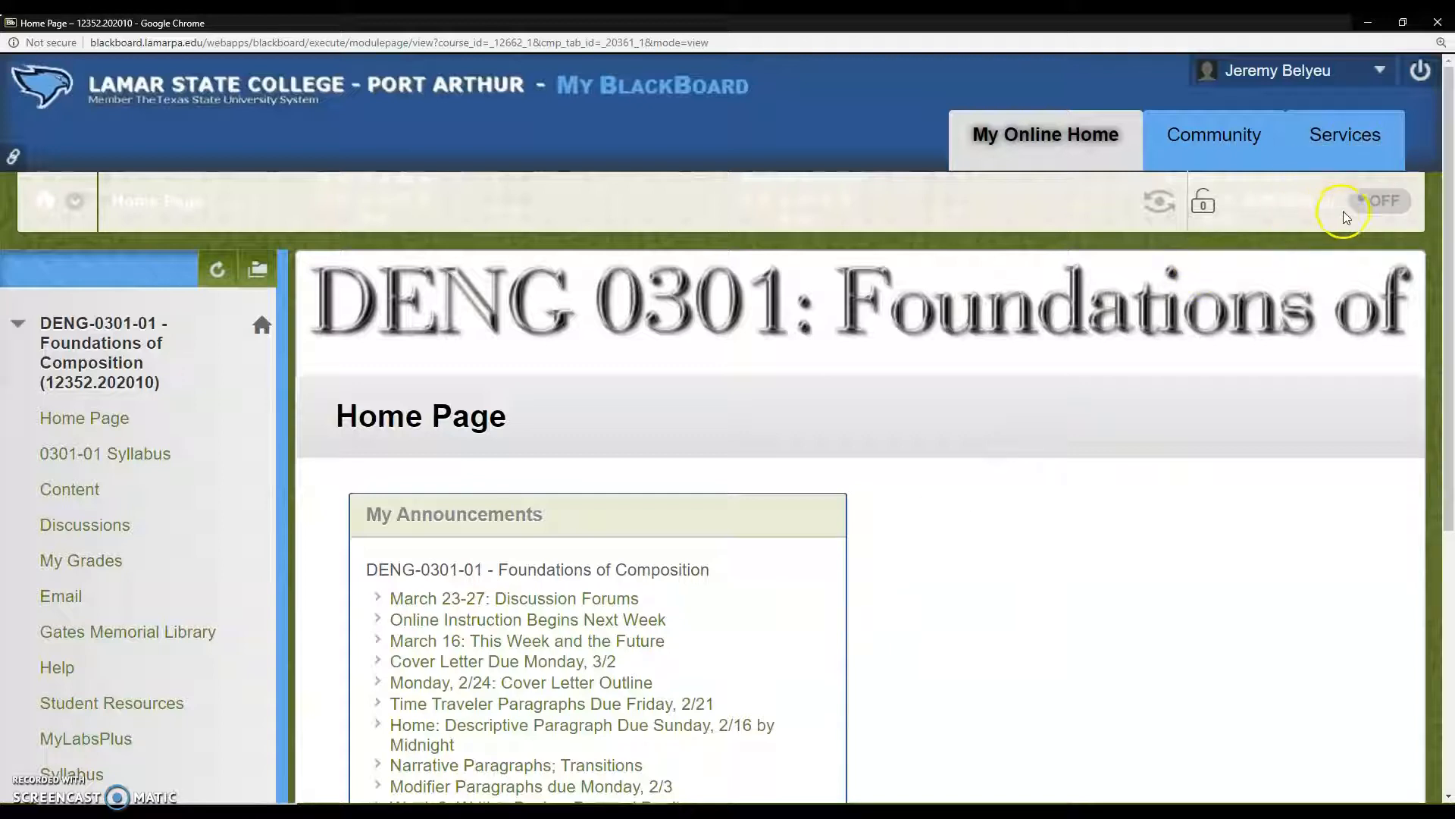
Step: Turn Edit Mode on and open the Teaching Style page from the course's Customization settings
left_click(1385, 203)
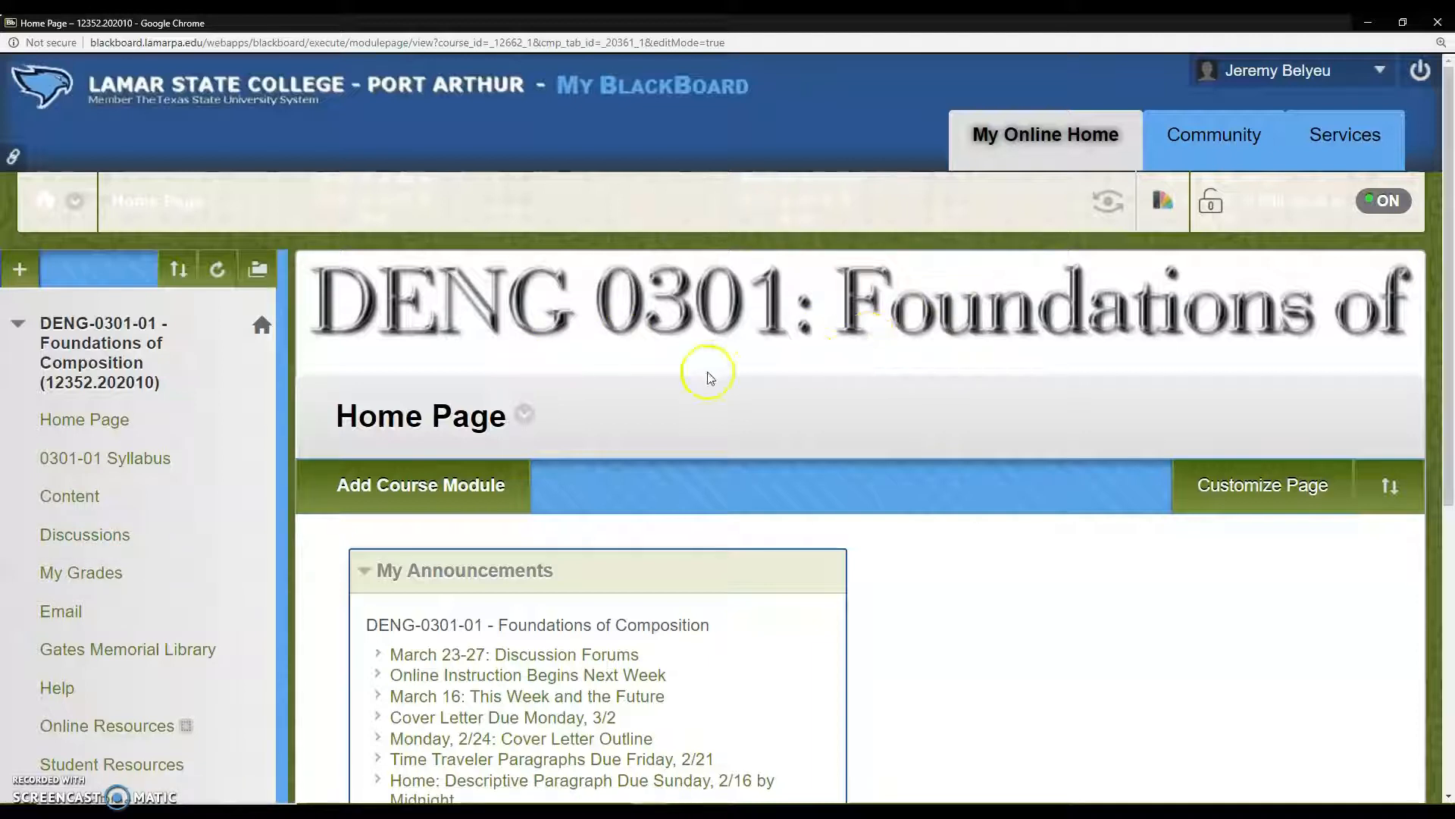
scroll(85, 604, "down", 1)
scroll(85, 604, "down", 5)
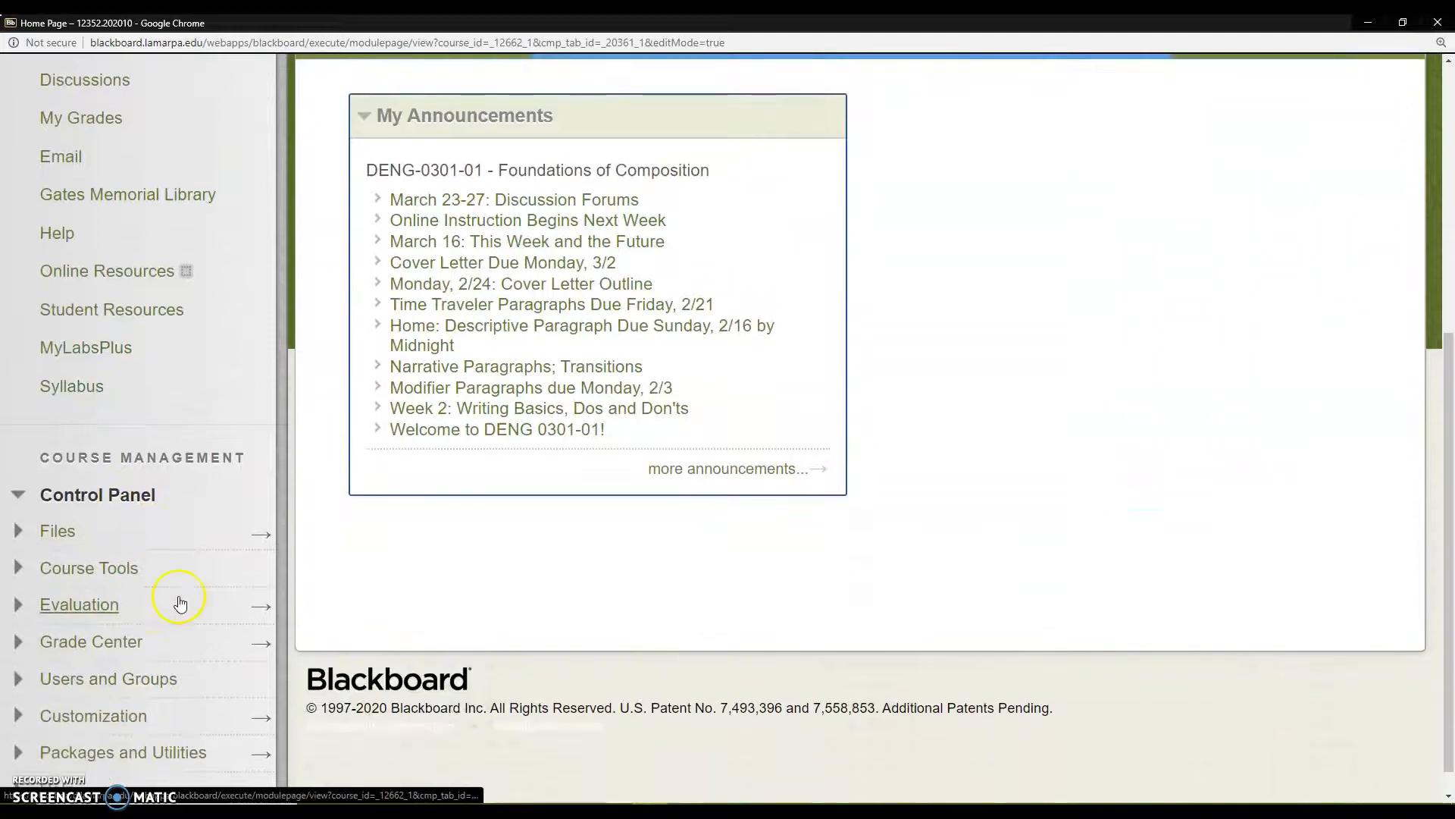
scroll(152, 553, "down", 1)
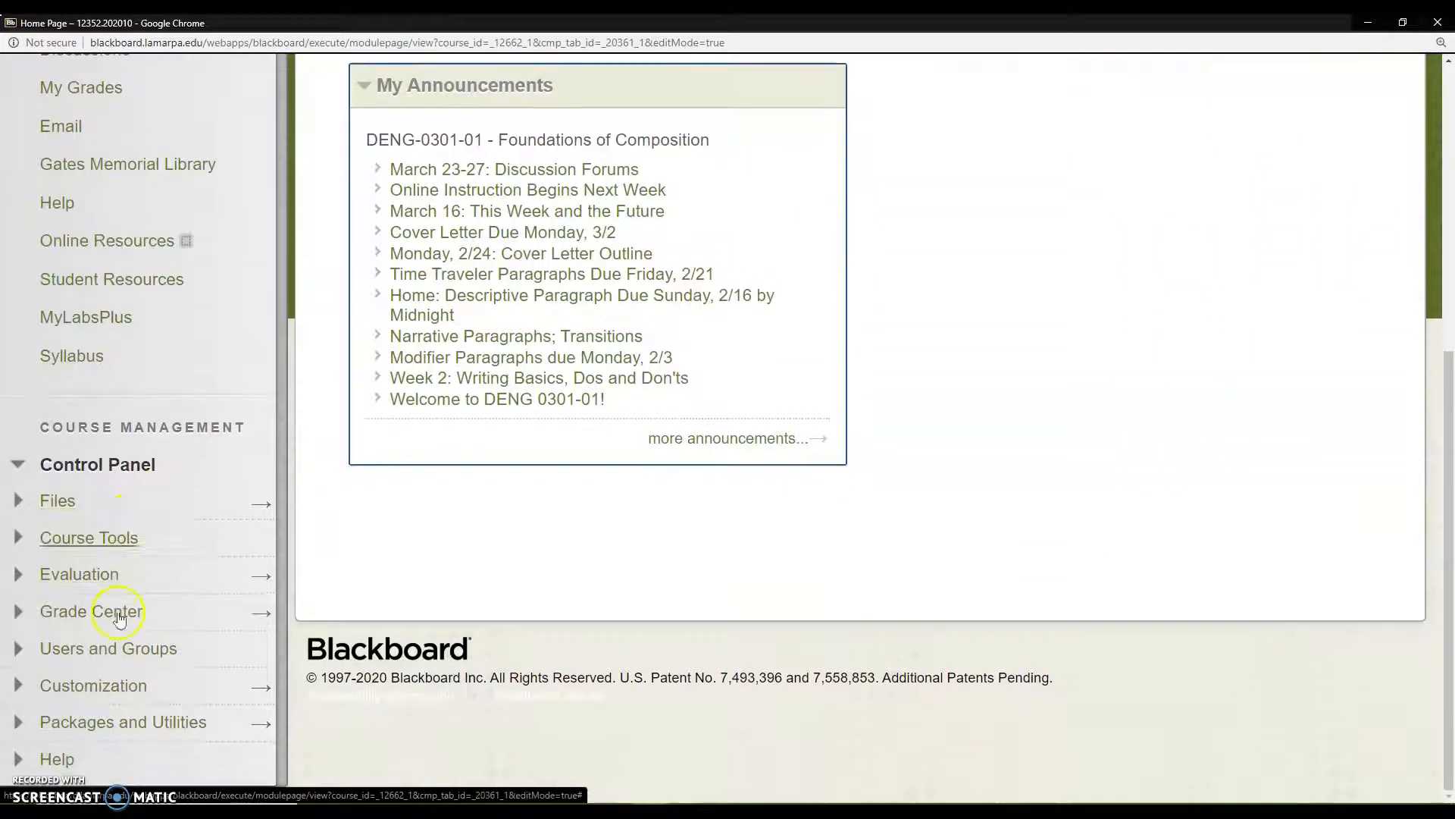
left_click(46, 685)
scroll(112, 694, "down", 2)
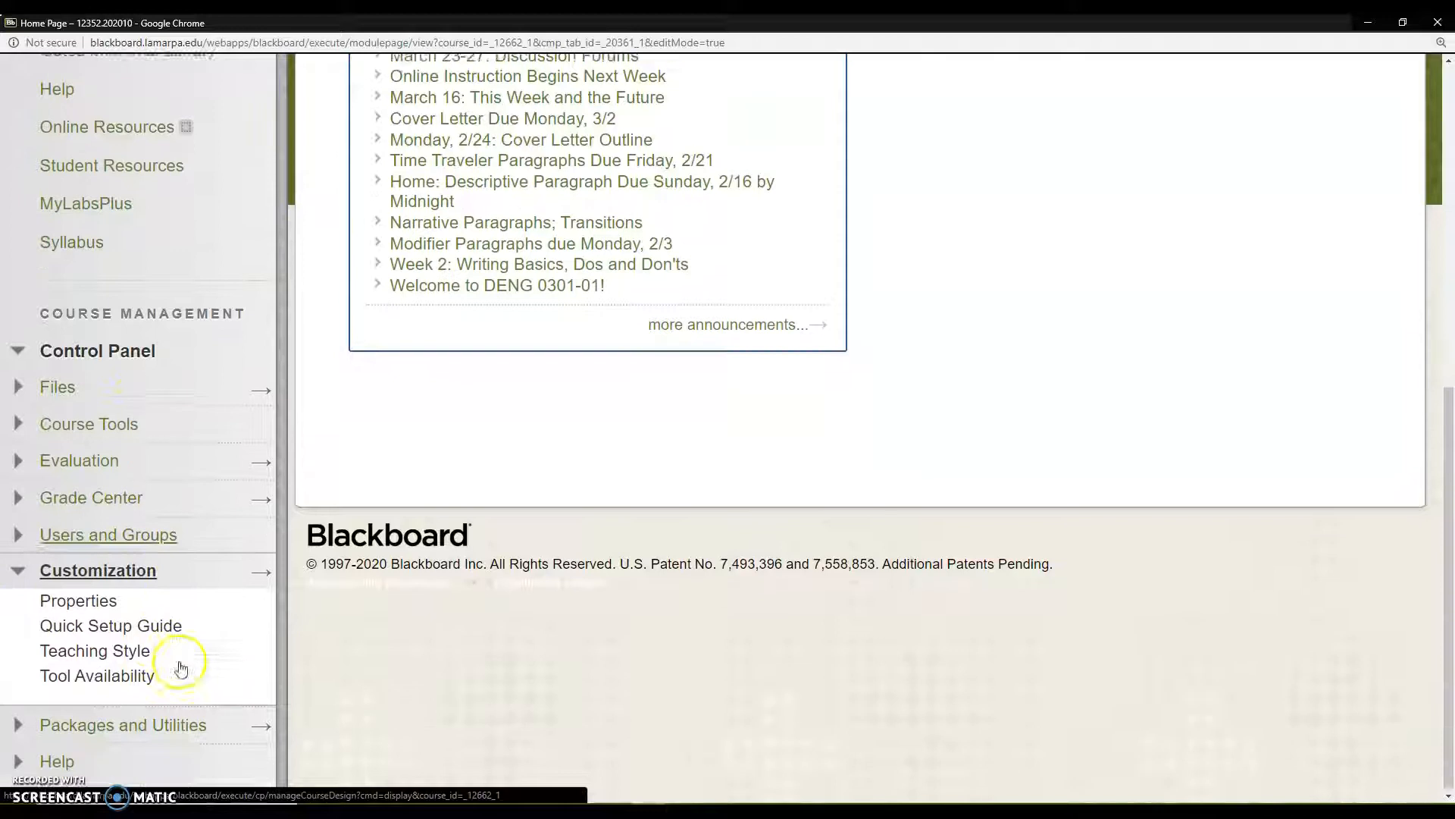
left_click(117, 653)
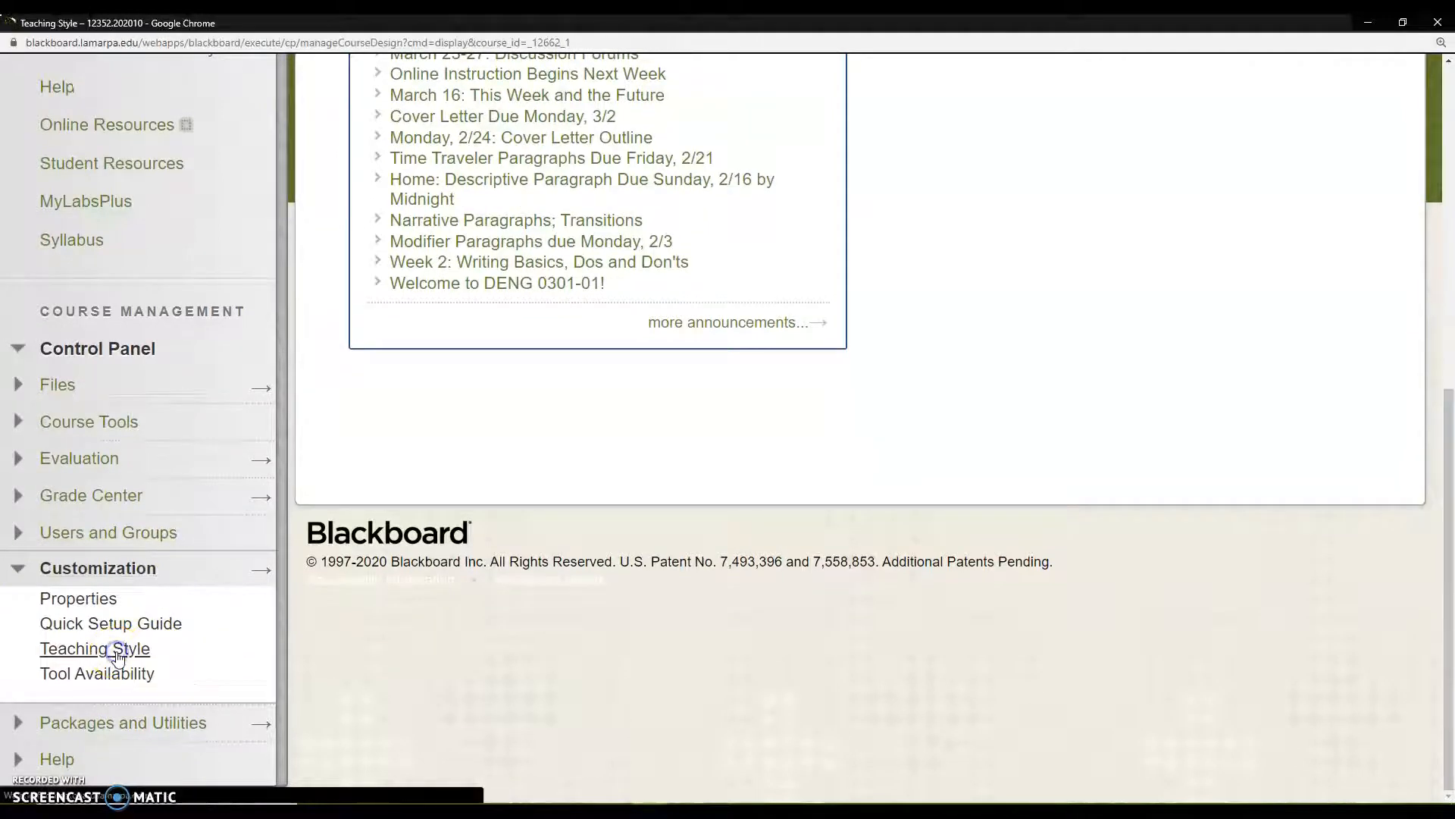
Step: Examine the course structure options on the Teaching Style page and leave it without submitting
scroll(861, 588, "down", 8)
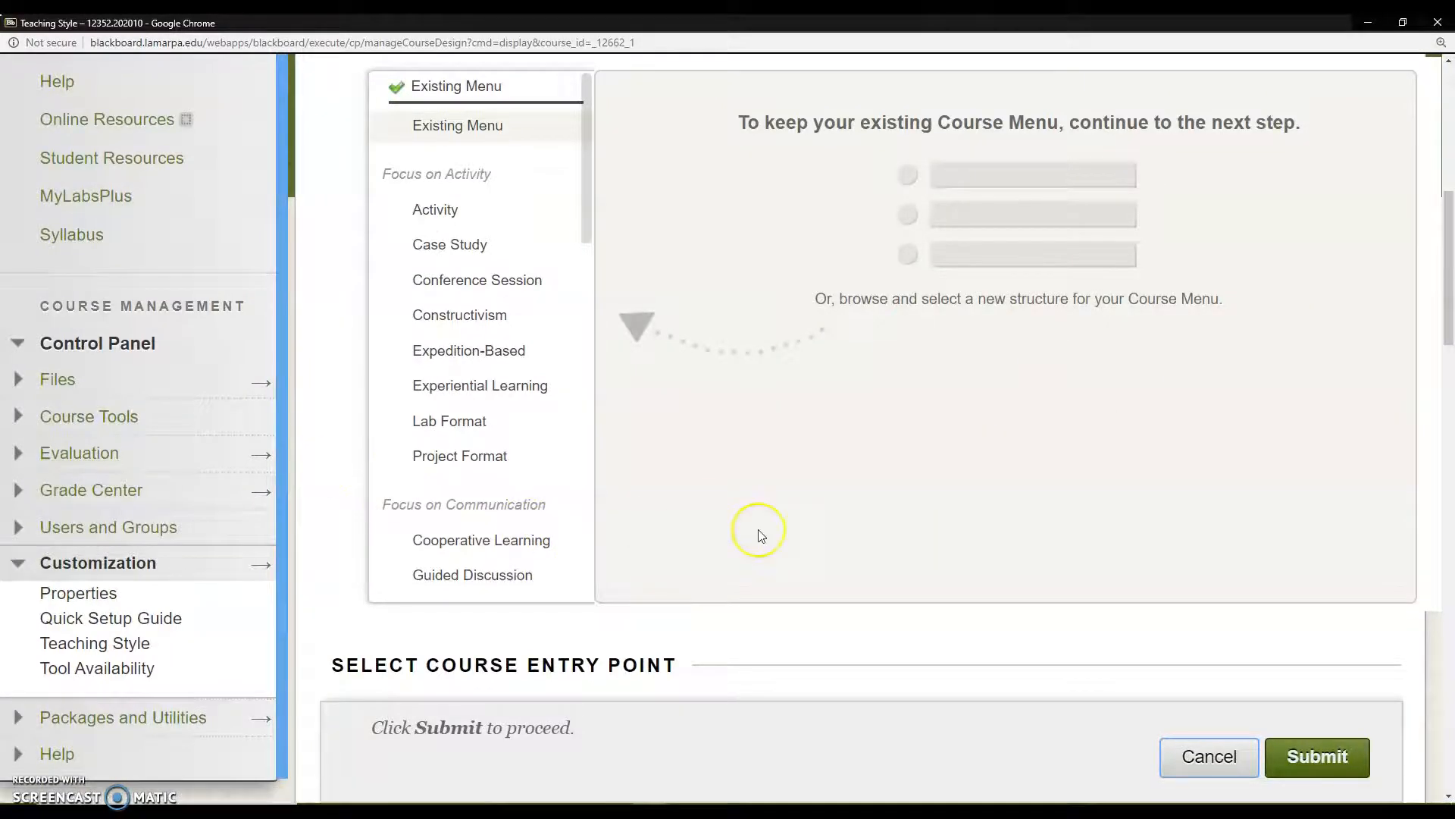
scroll(758, 530, "up", 8)
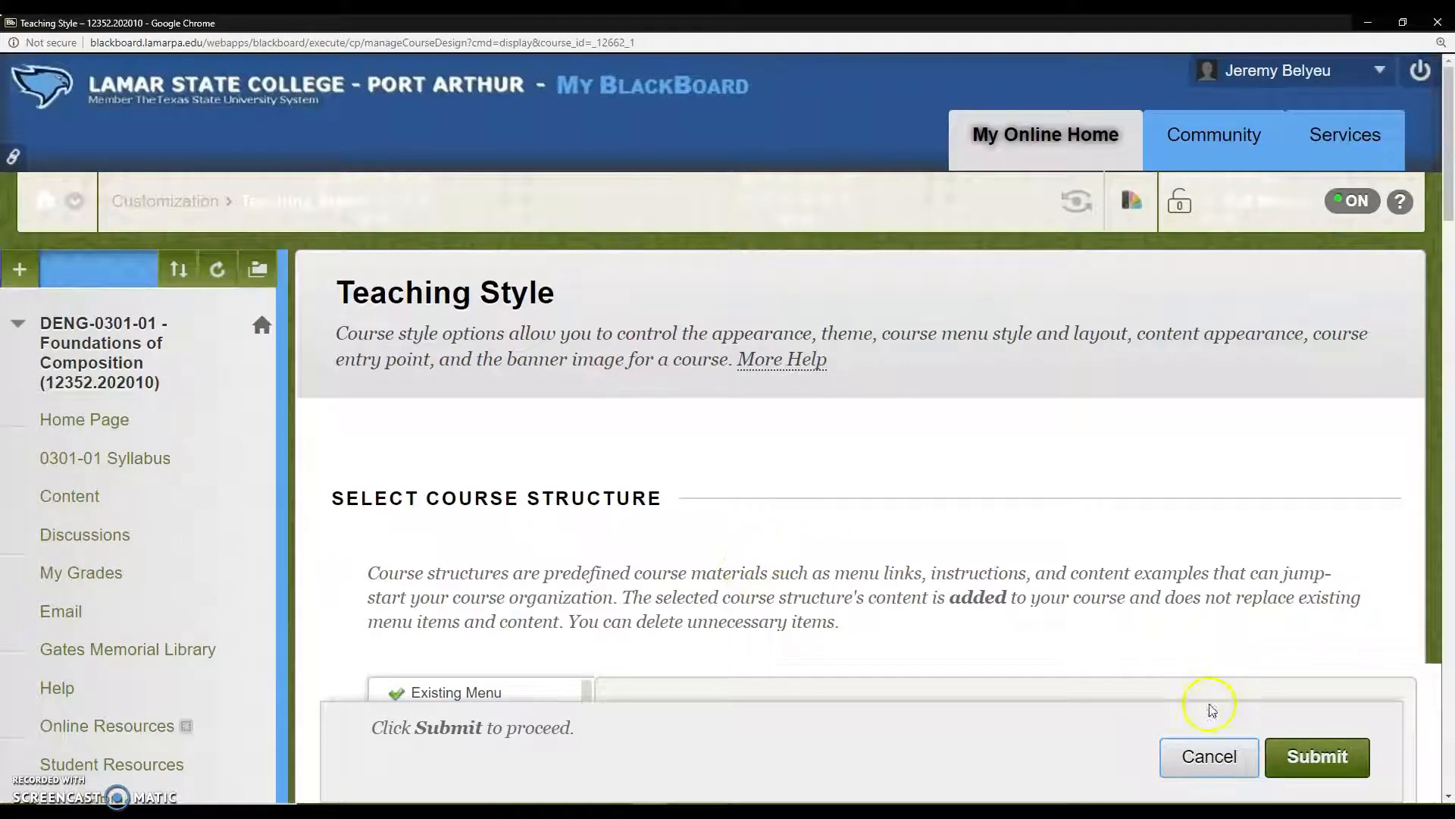
left_click(1198, 768)
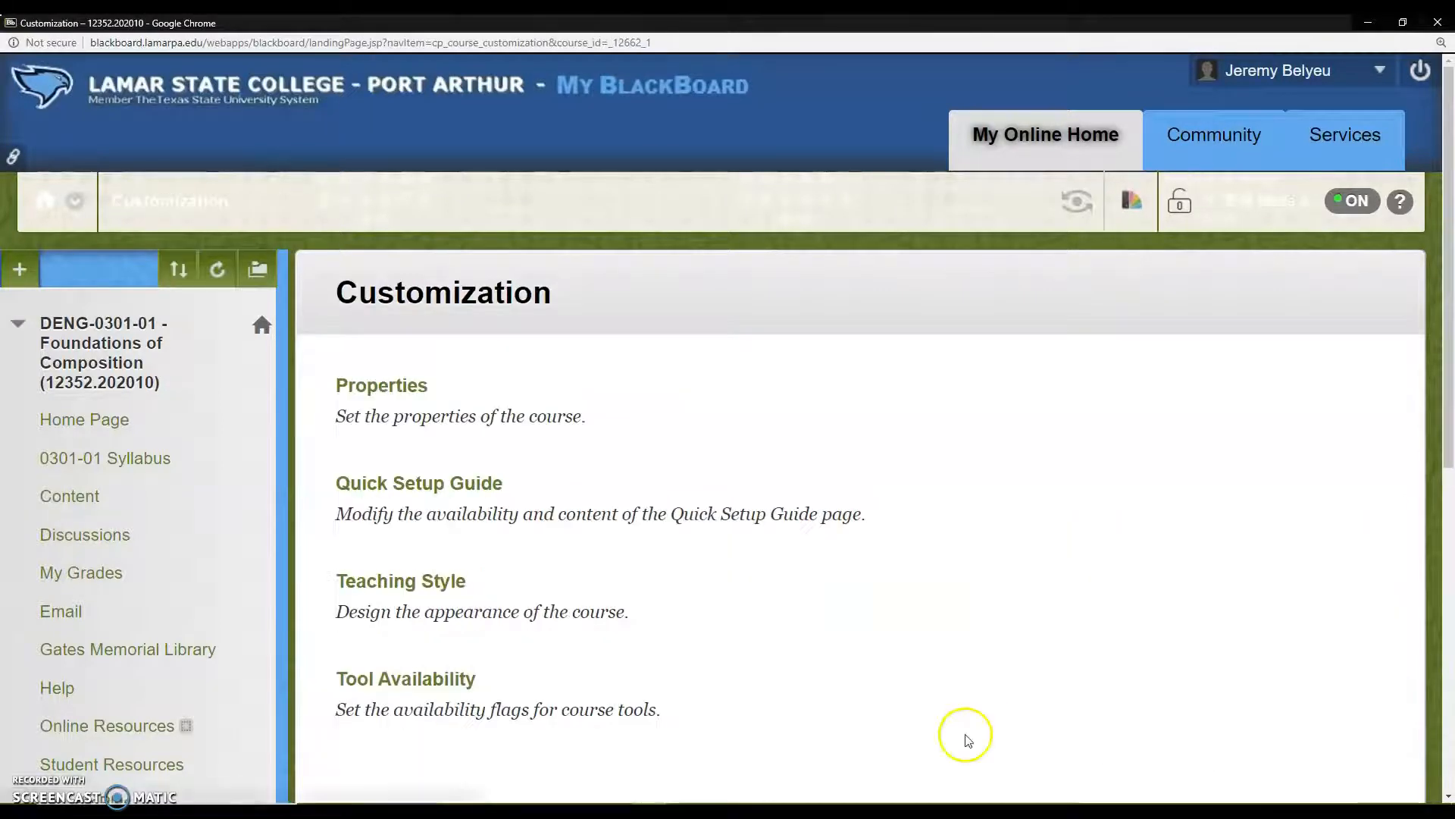
Step: Return to the course Home Page and look over its My Announcements module
scroll(345, 416, "down", 3)
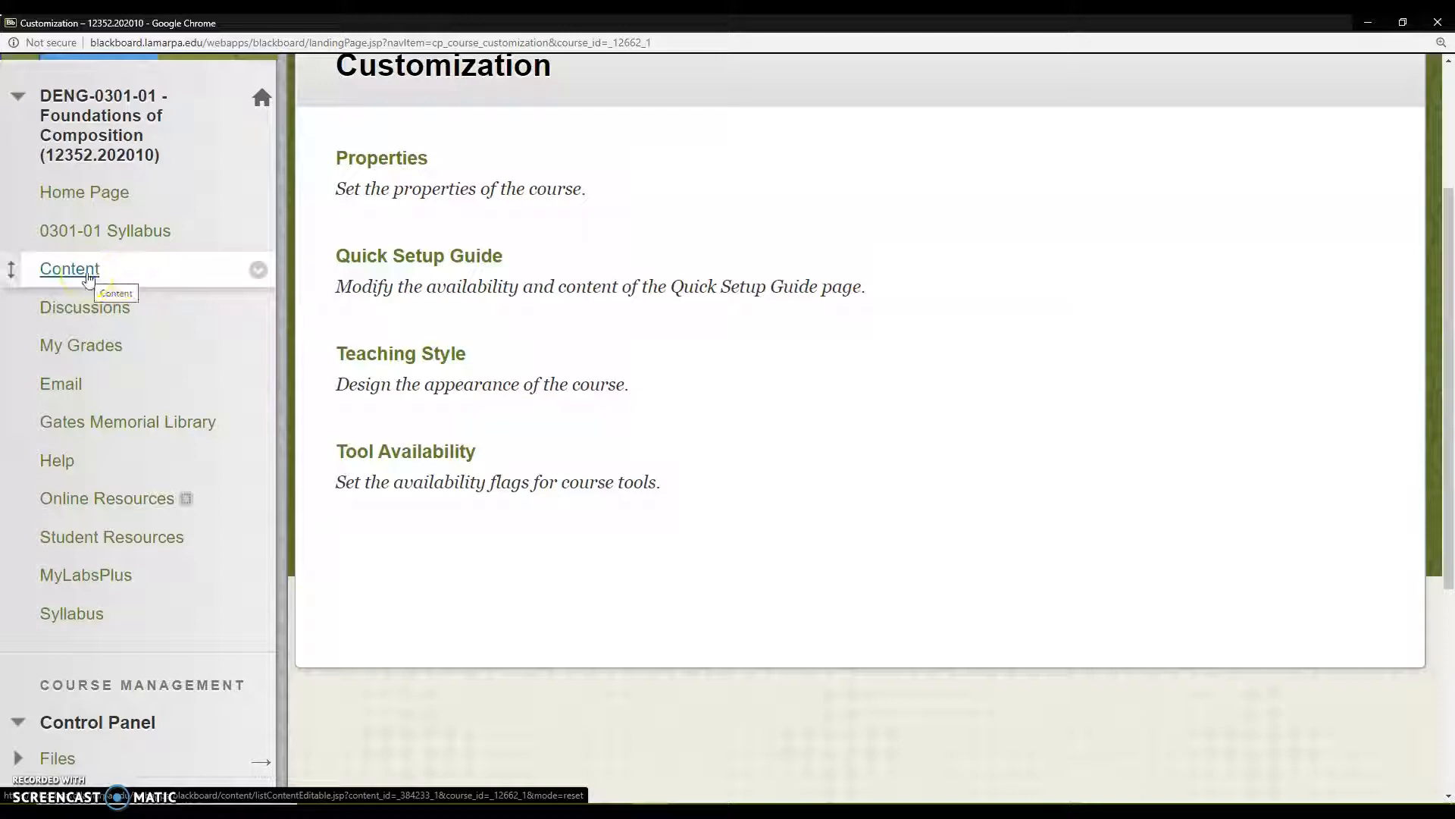
left_click(98, 200)
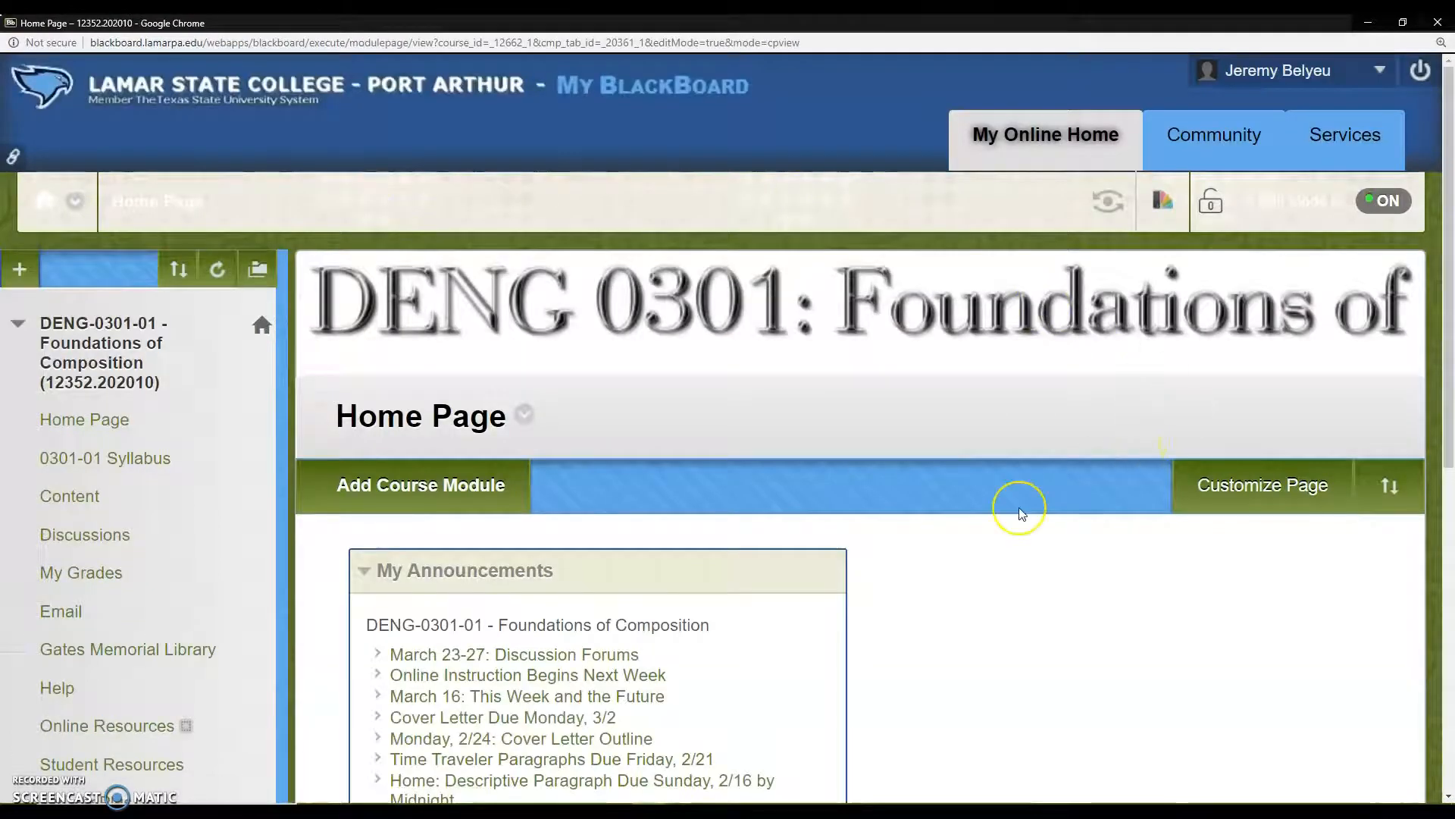
scroll(1019, 513, "down", 2)
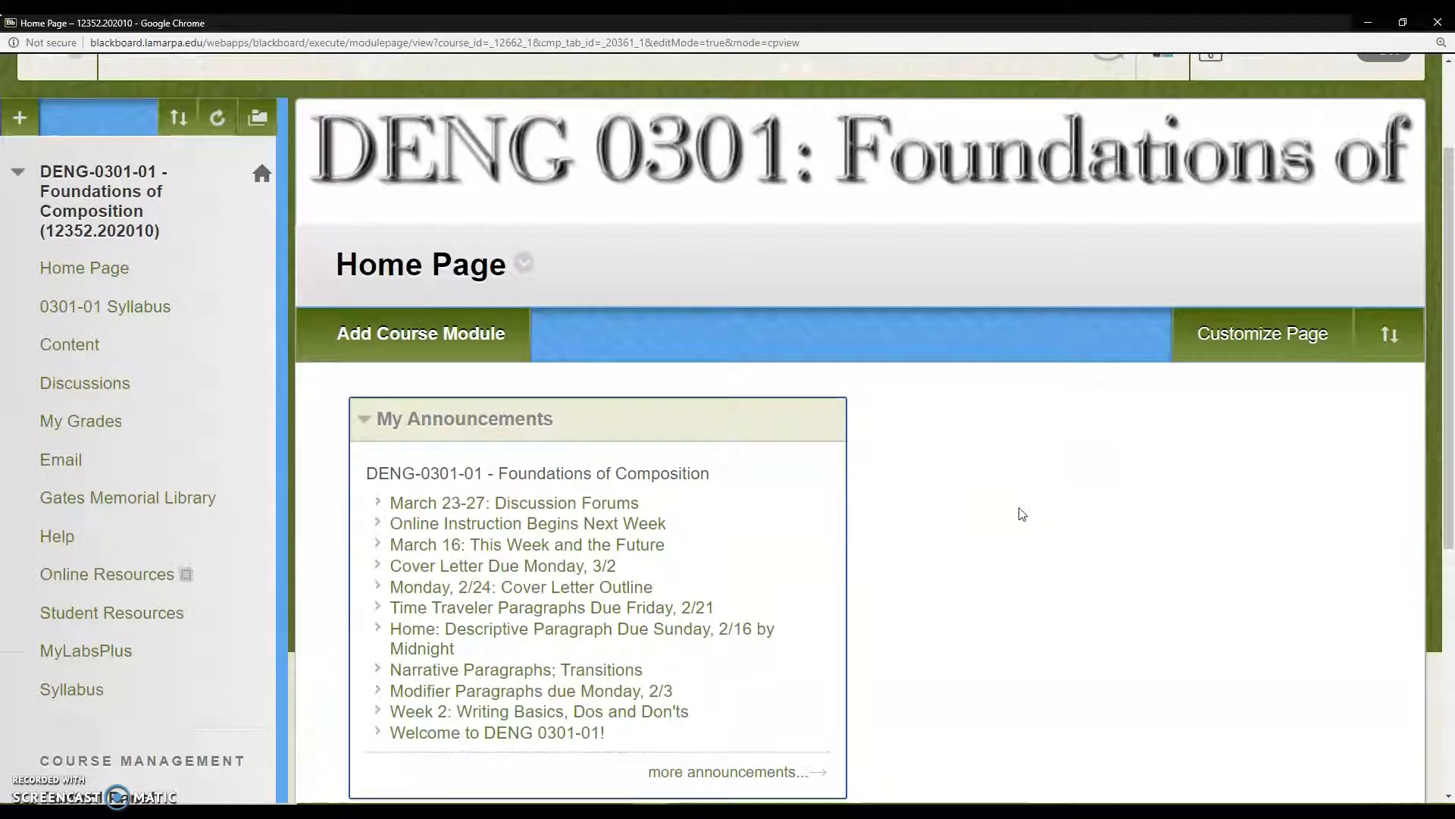
scroll(1019, 513, "down", 2)
left_click(1017, 479)
scroll(1016, 477, "up", 2)
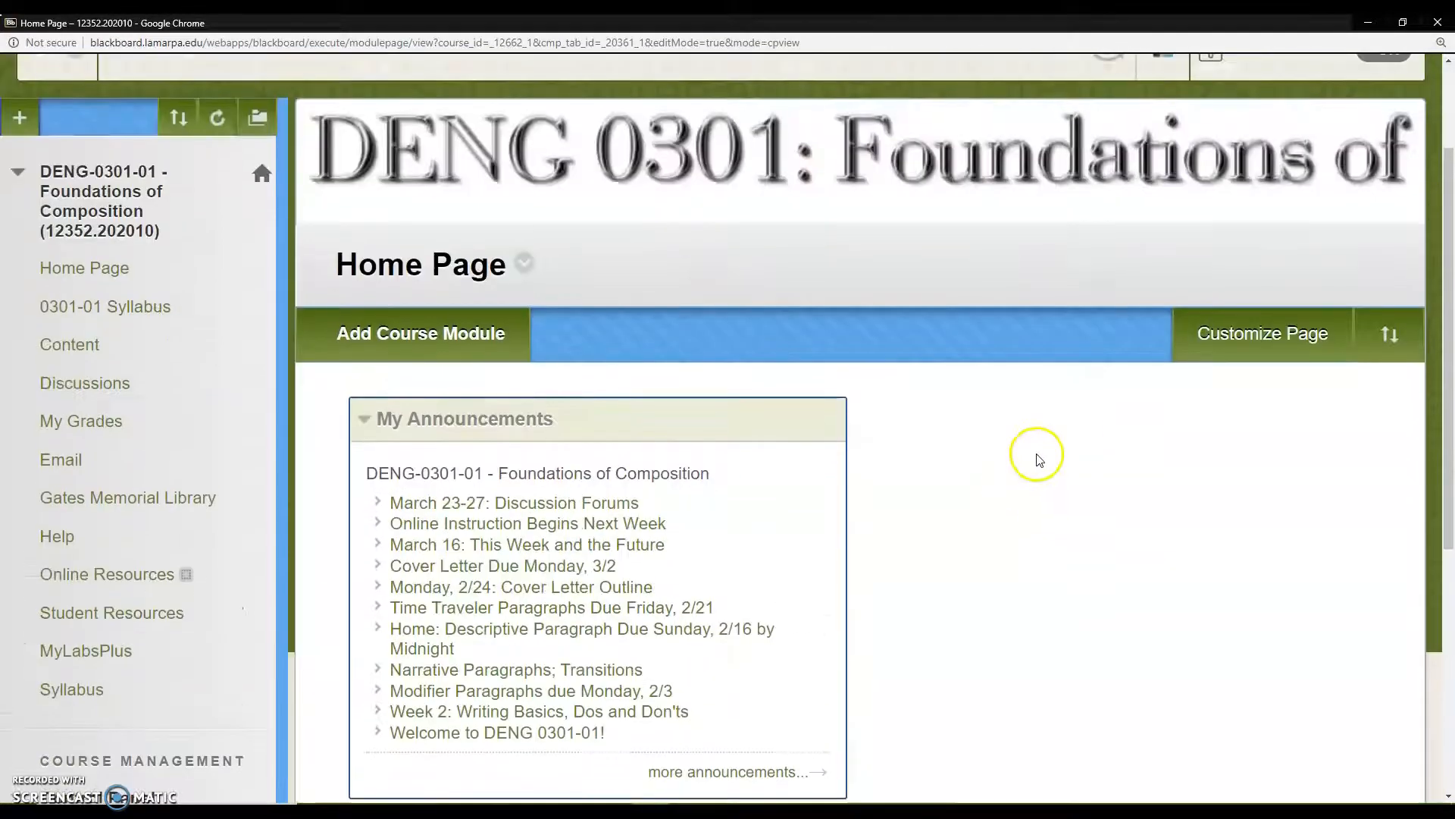
scroll(1017, 479, "up", 2)
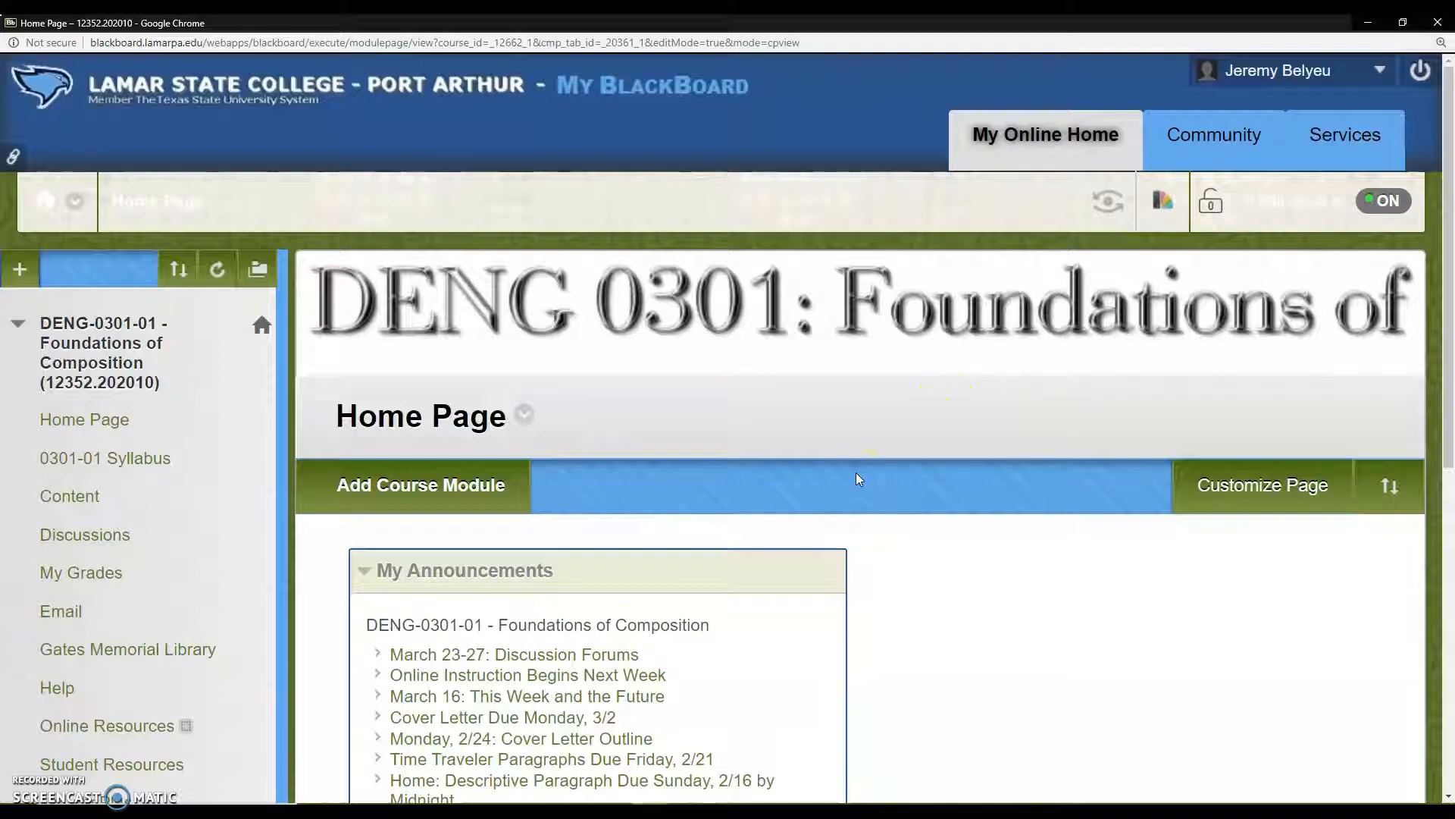
scroll(920, 531, "down", 3)
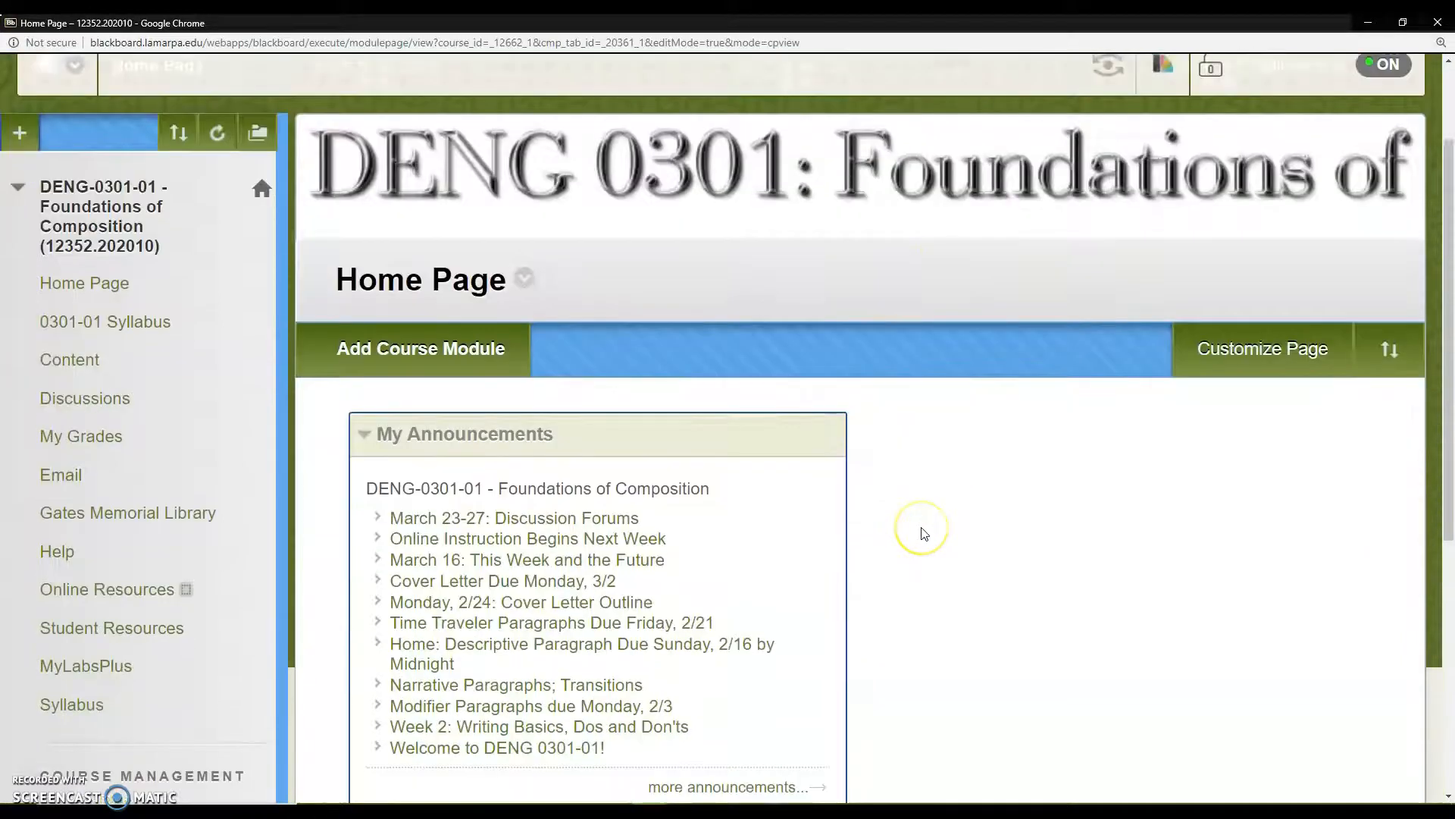
scroll(920, 533, "down", 1)
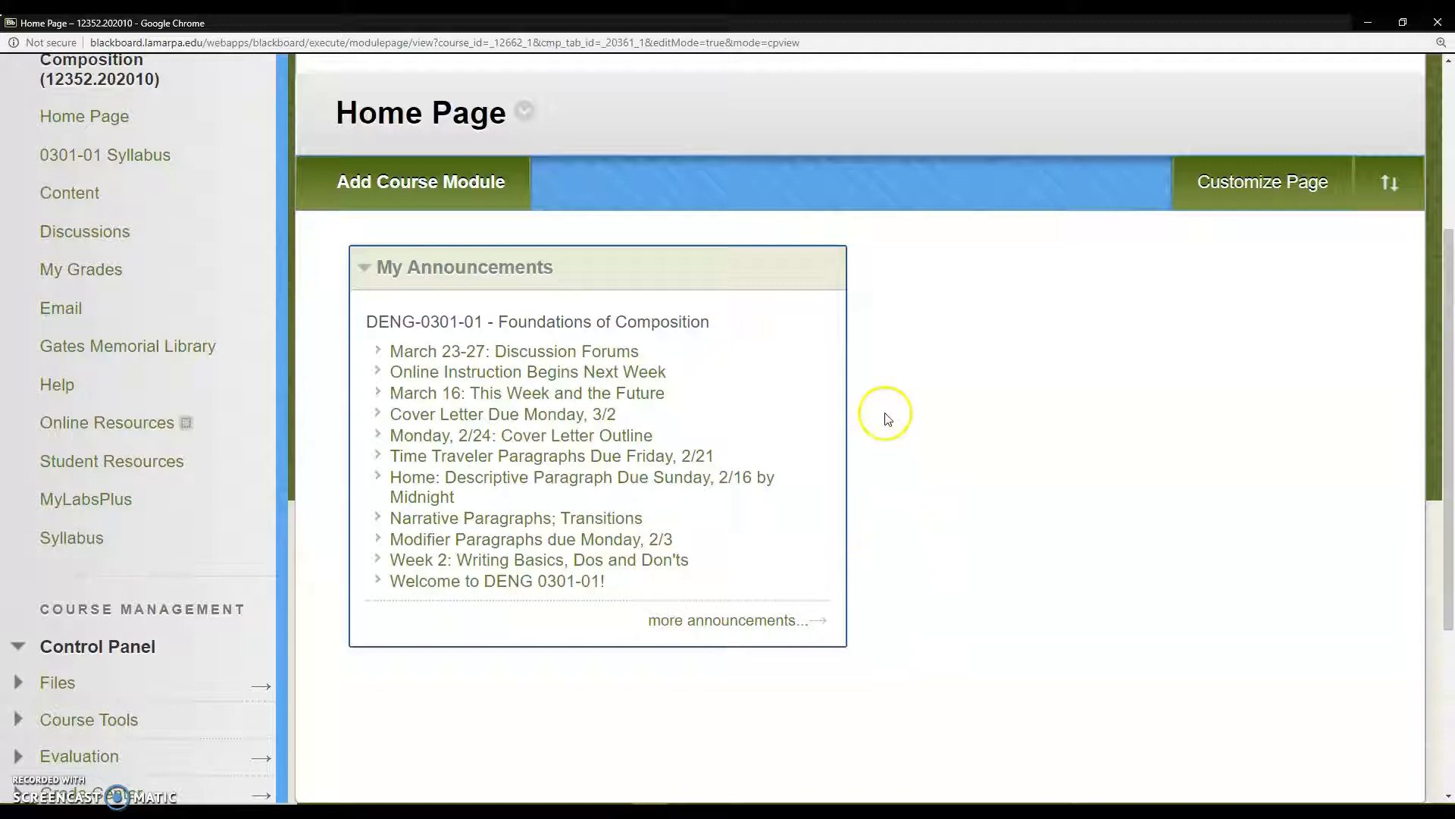
scroll(884, 410, "up", 2)
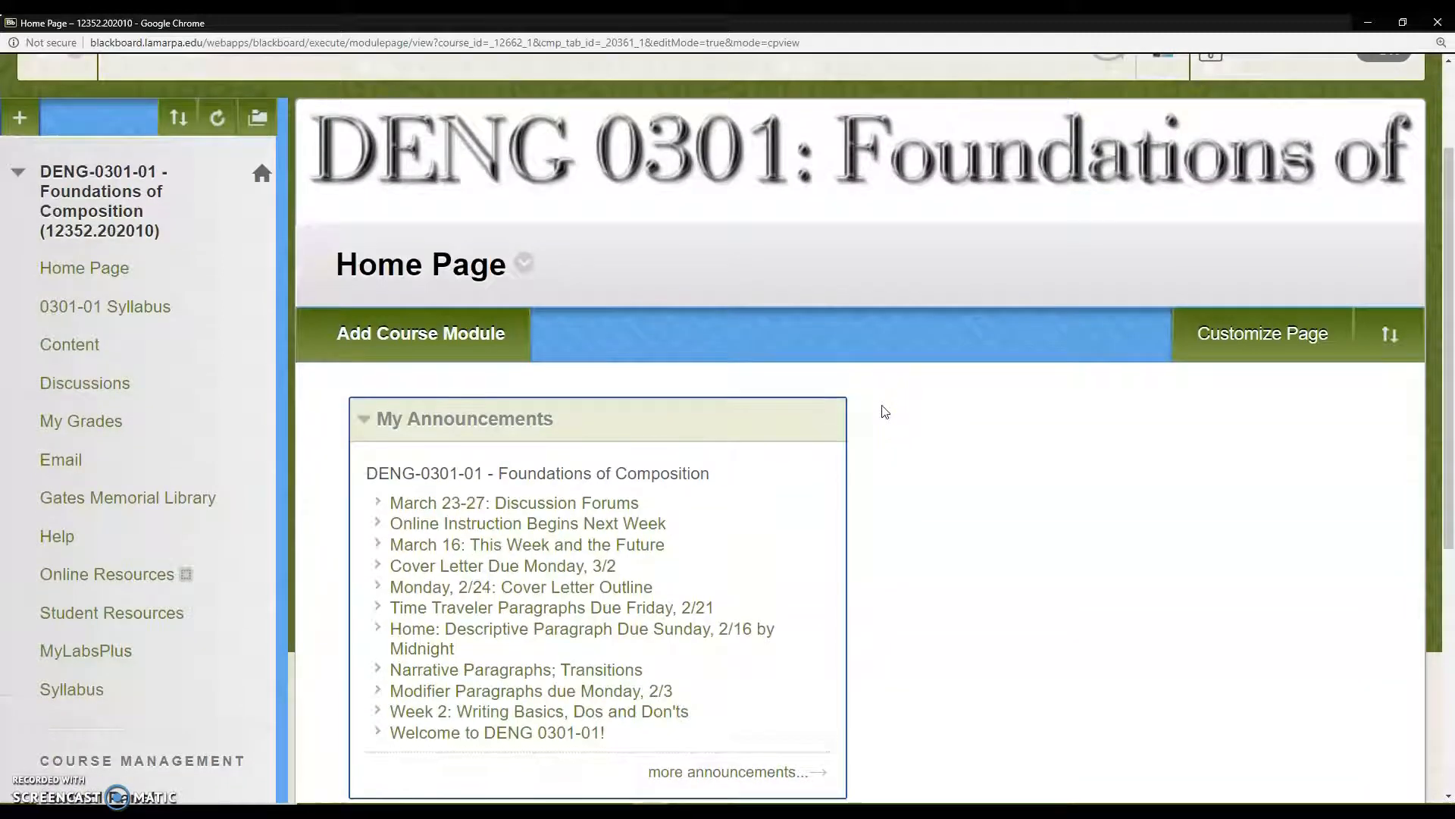
scroll(884, 410, "down", 2)
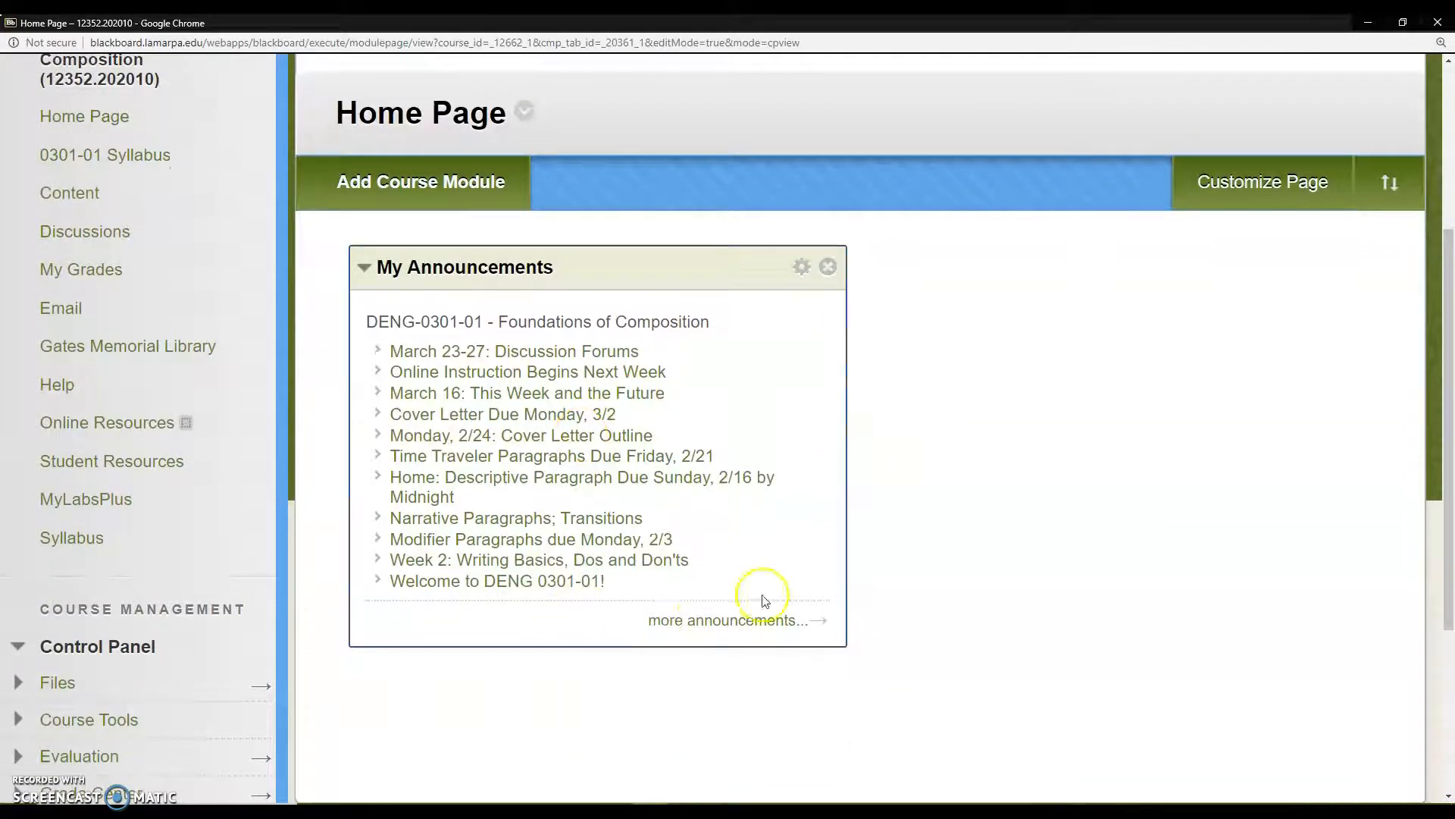
Step: Open the full announcements list and read through the posts down to the oldest one
left_click(730, 628)
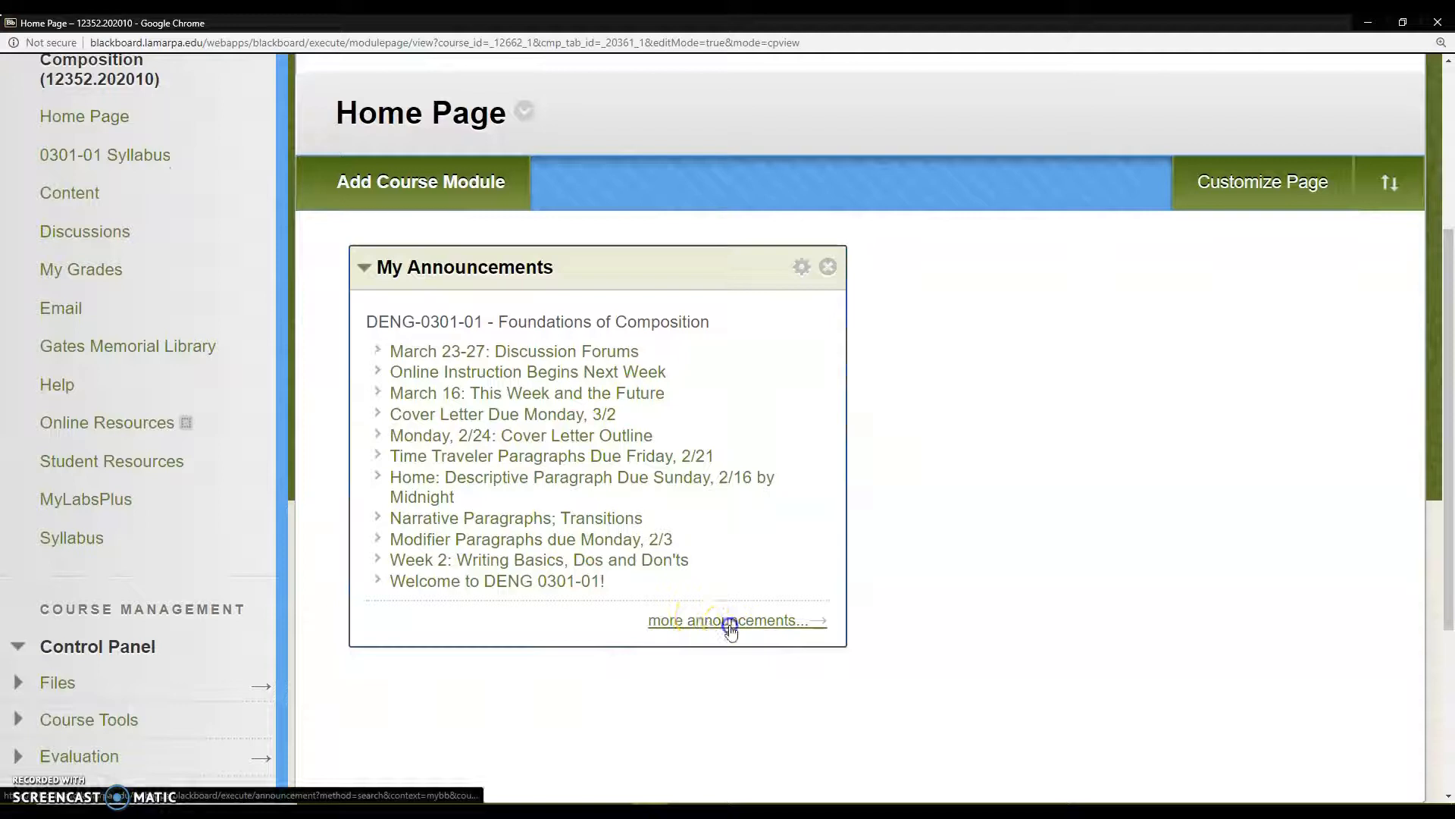
scroll(641, 509, "down", 4)
scroll(641, 510, "down", 3)
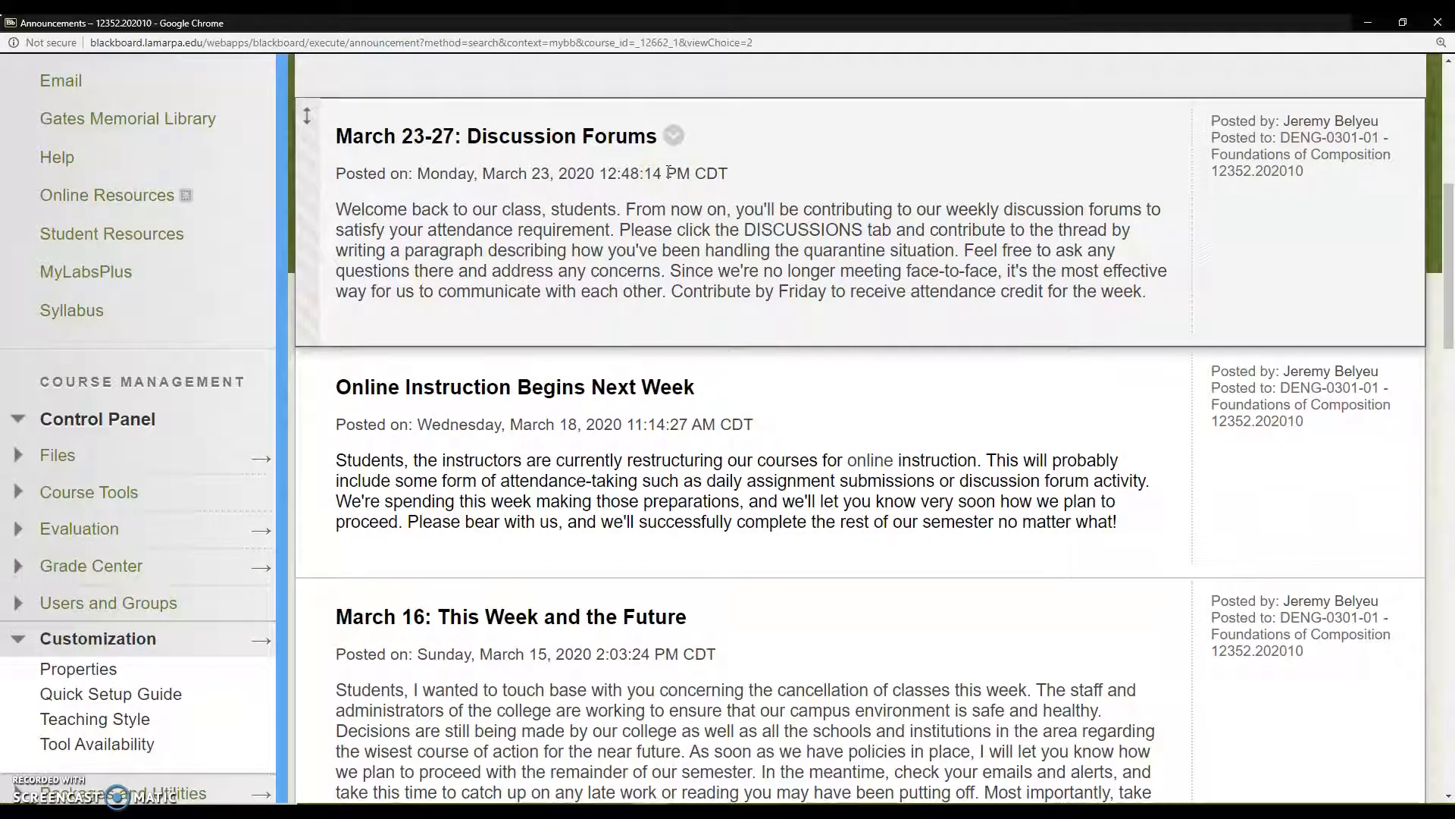
scroll(588, 367, "down", 4)
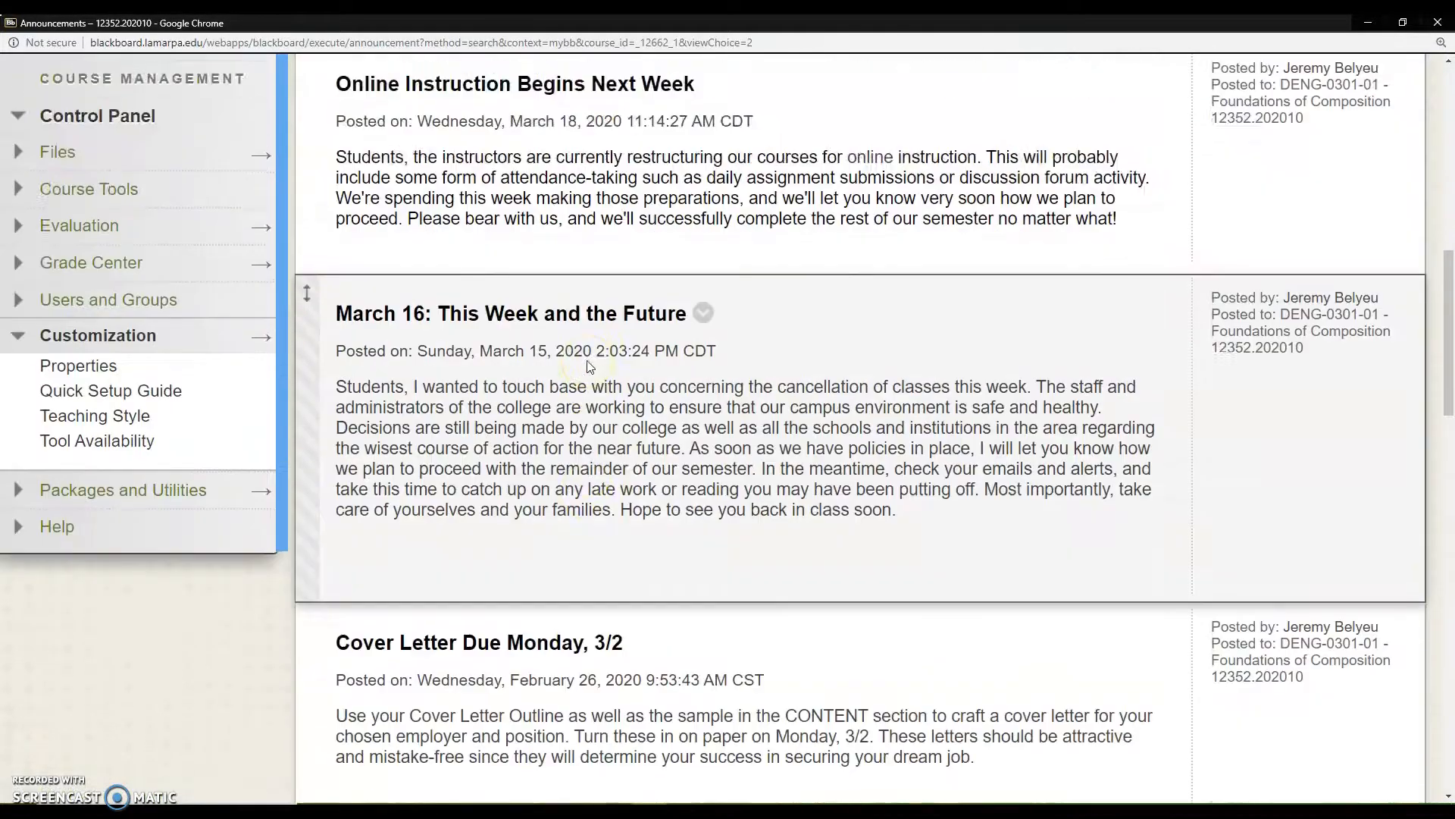
scroll(588, 366, "up", 3)
scroll(543, 188, "down", 10)
scroll(542, 188, "down", 15)
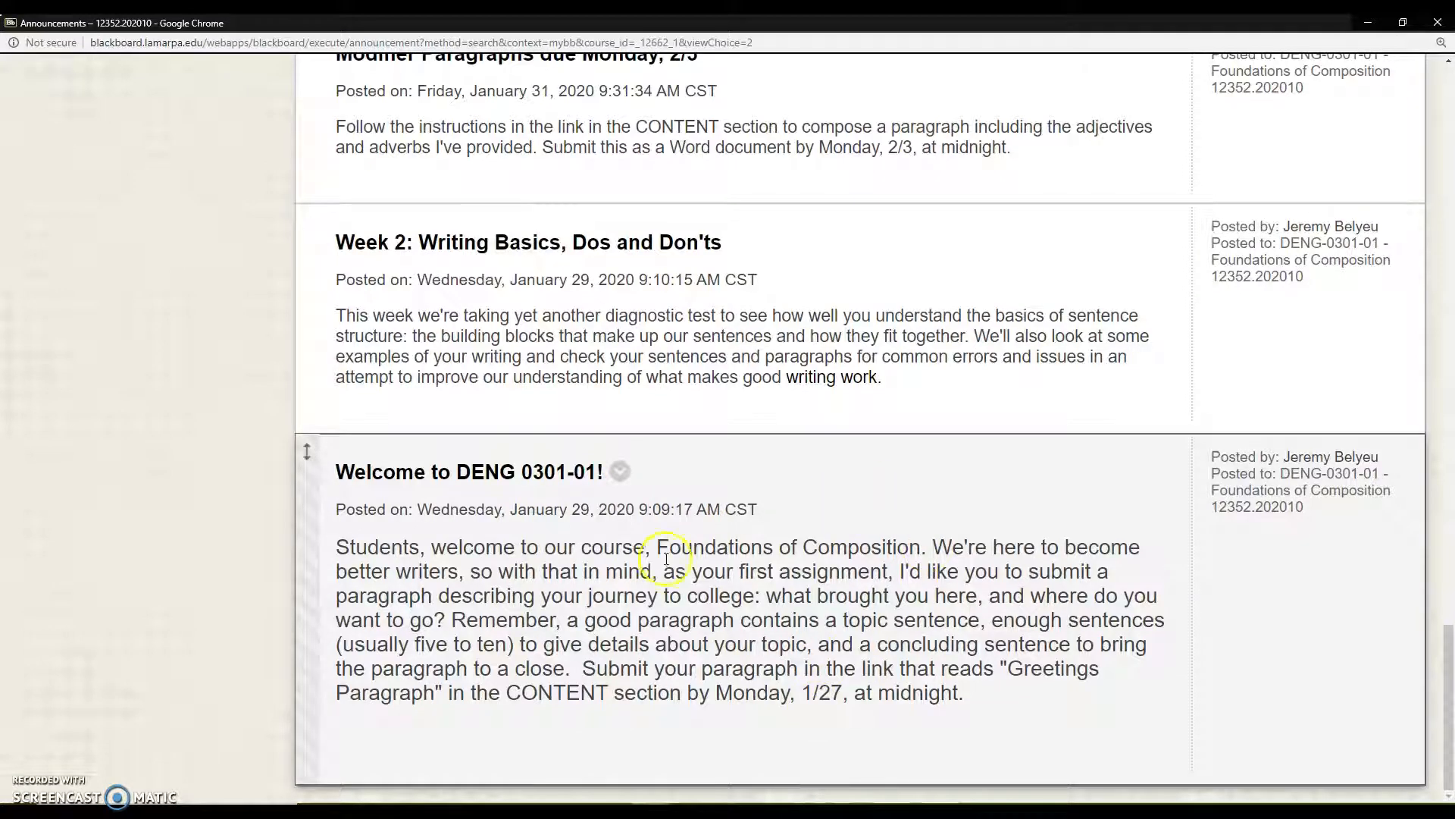
Step: Return to the start of the announcements list and open the form for creating an announcement
scroll(526, 604, "up", 15)
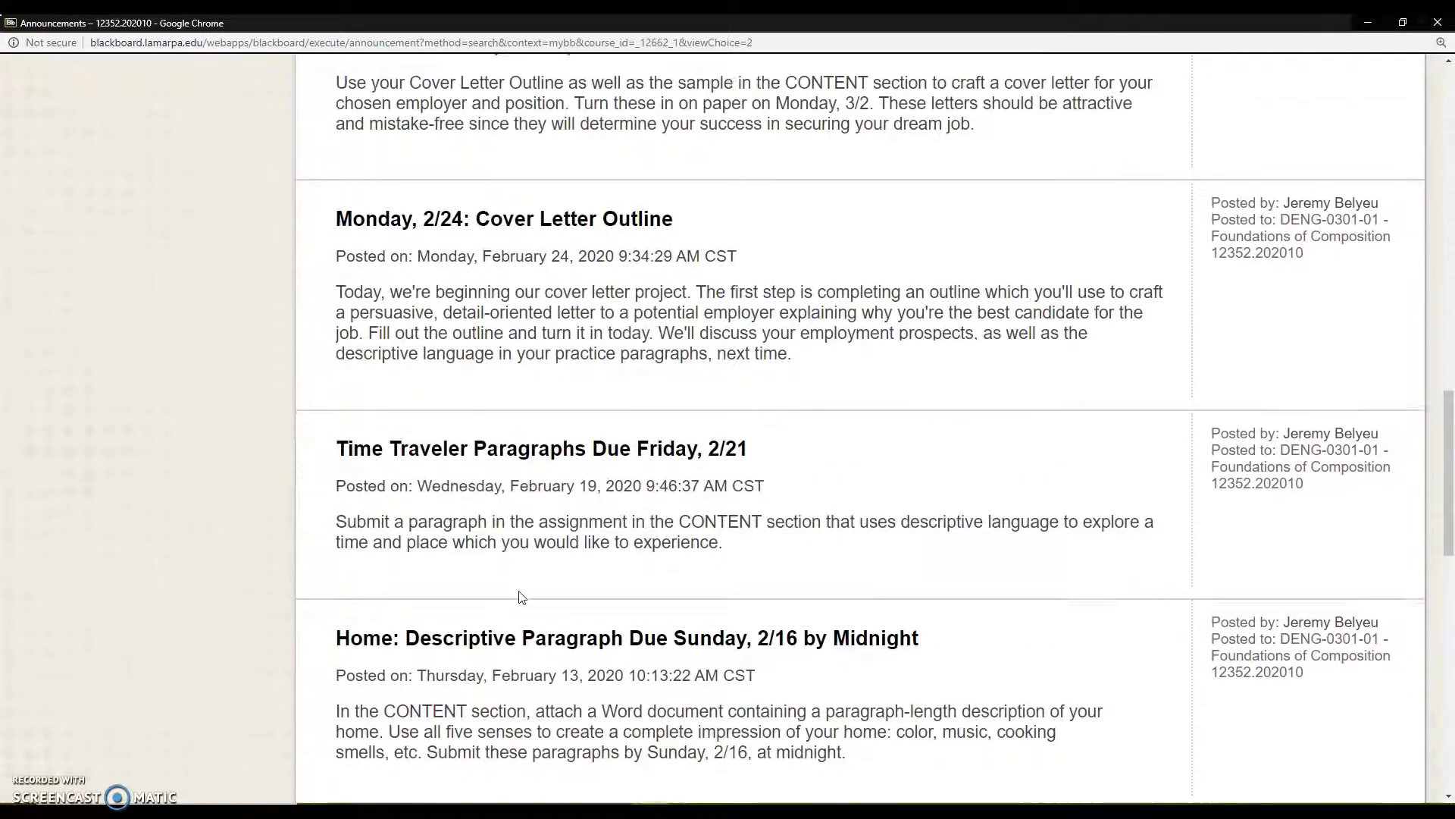
scroll(521, 597, "up", 20)
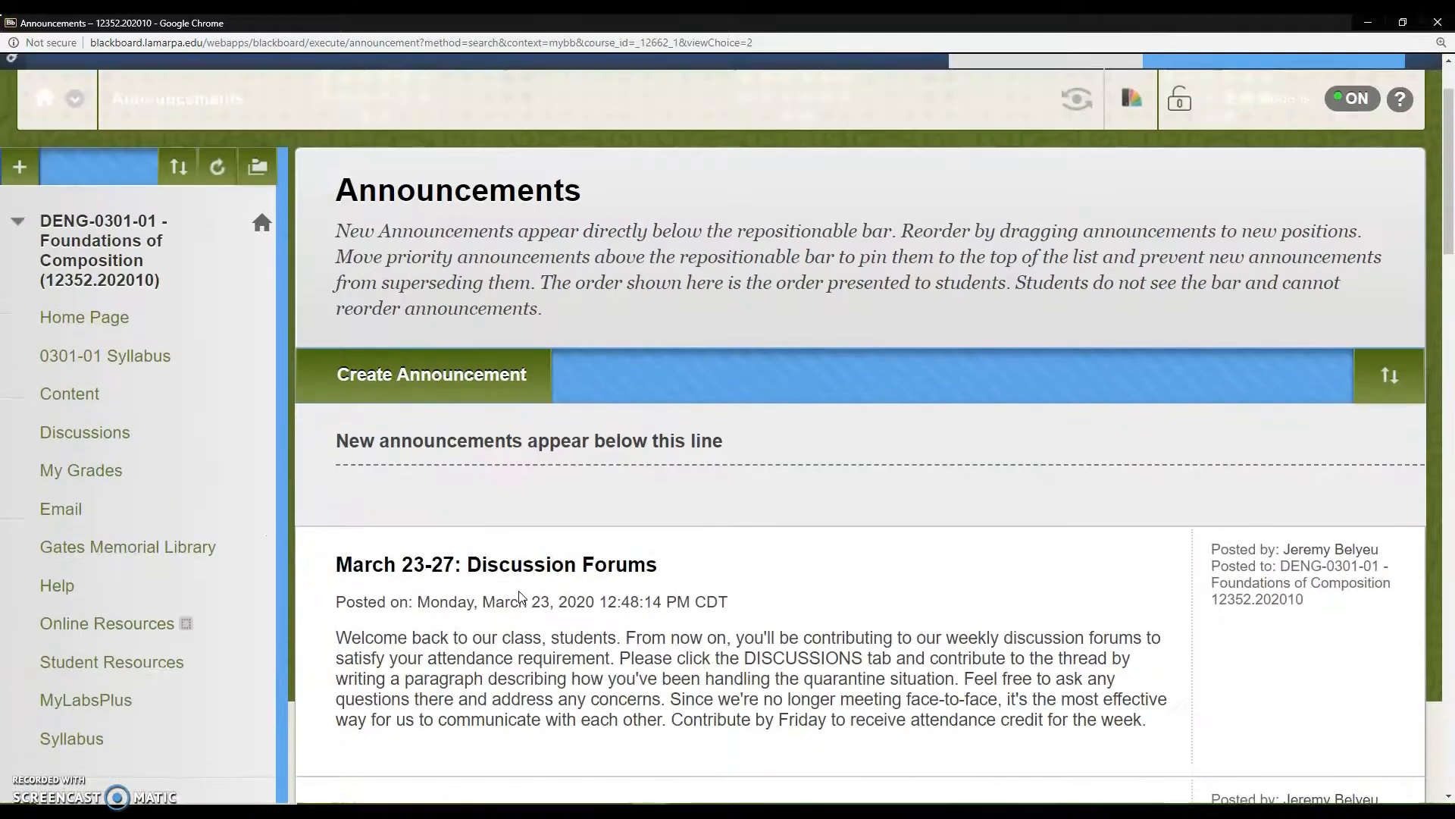
scroll(520, 598, "down", 4)
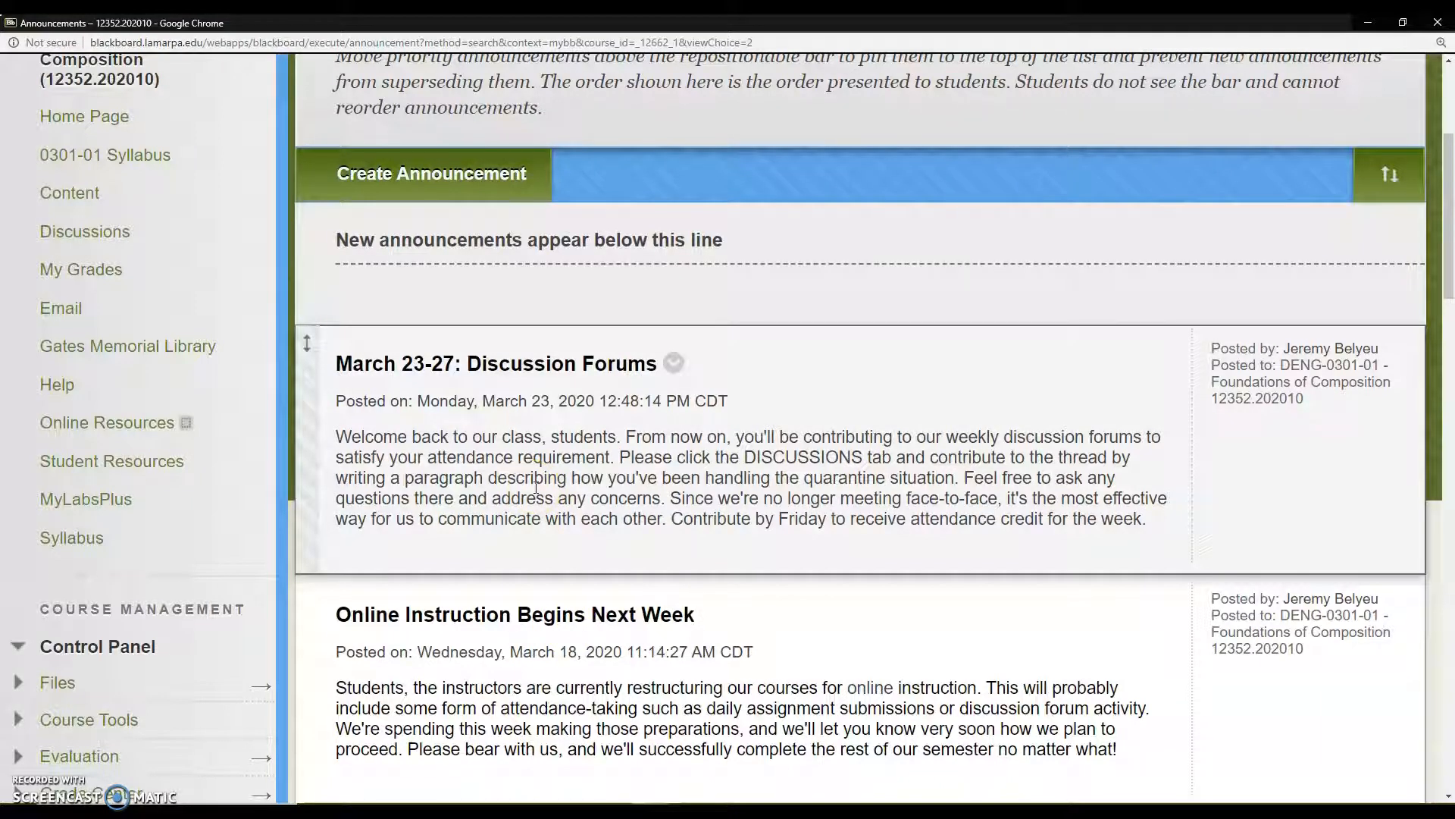
left_click(448, 179)
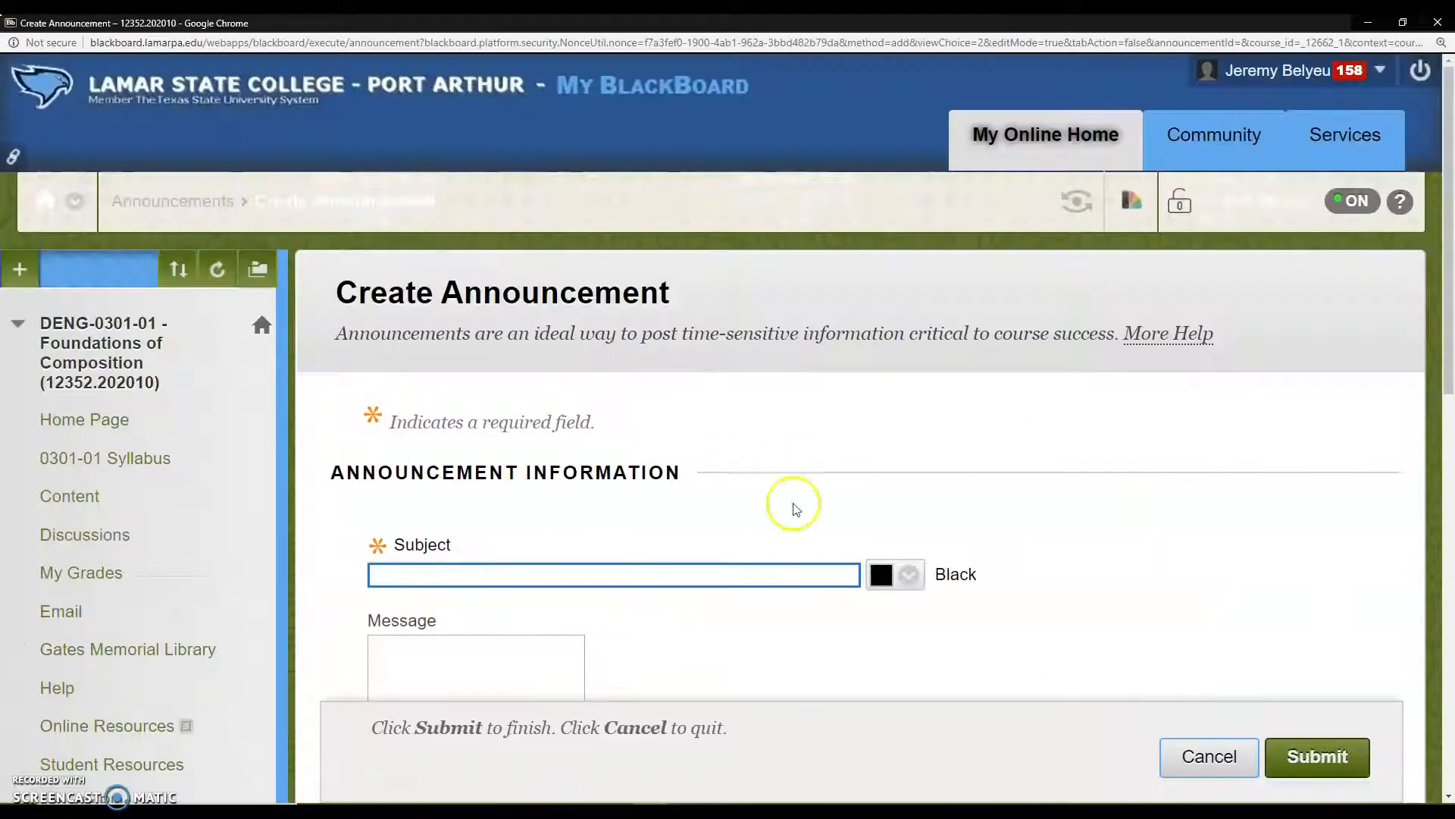
Step: Examine the announcement form's message editor, duration, email and course link options, and cancel without posting
scroll(1198, 569, "down", 3)
scroll(1345, 580, "down", 3)
scroll(1345, 582, "down", 4)
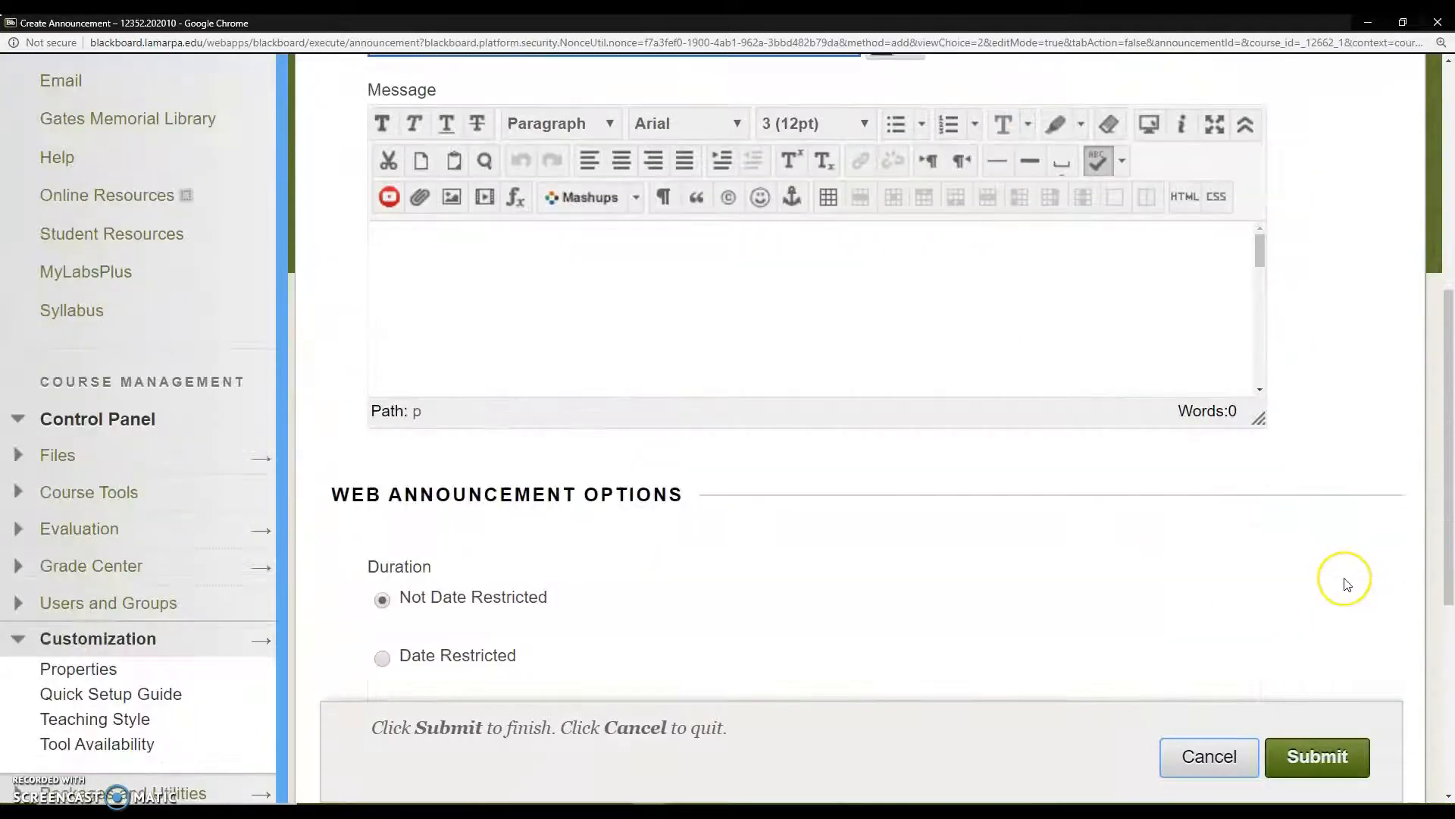
scroll(690, 564, "down", 2)
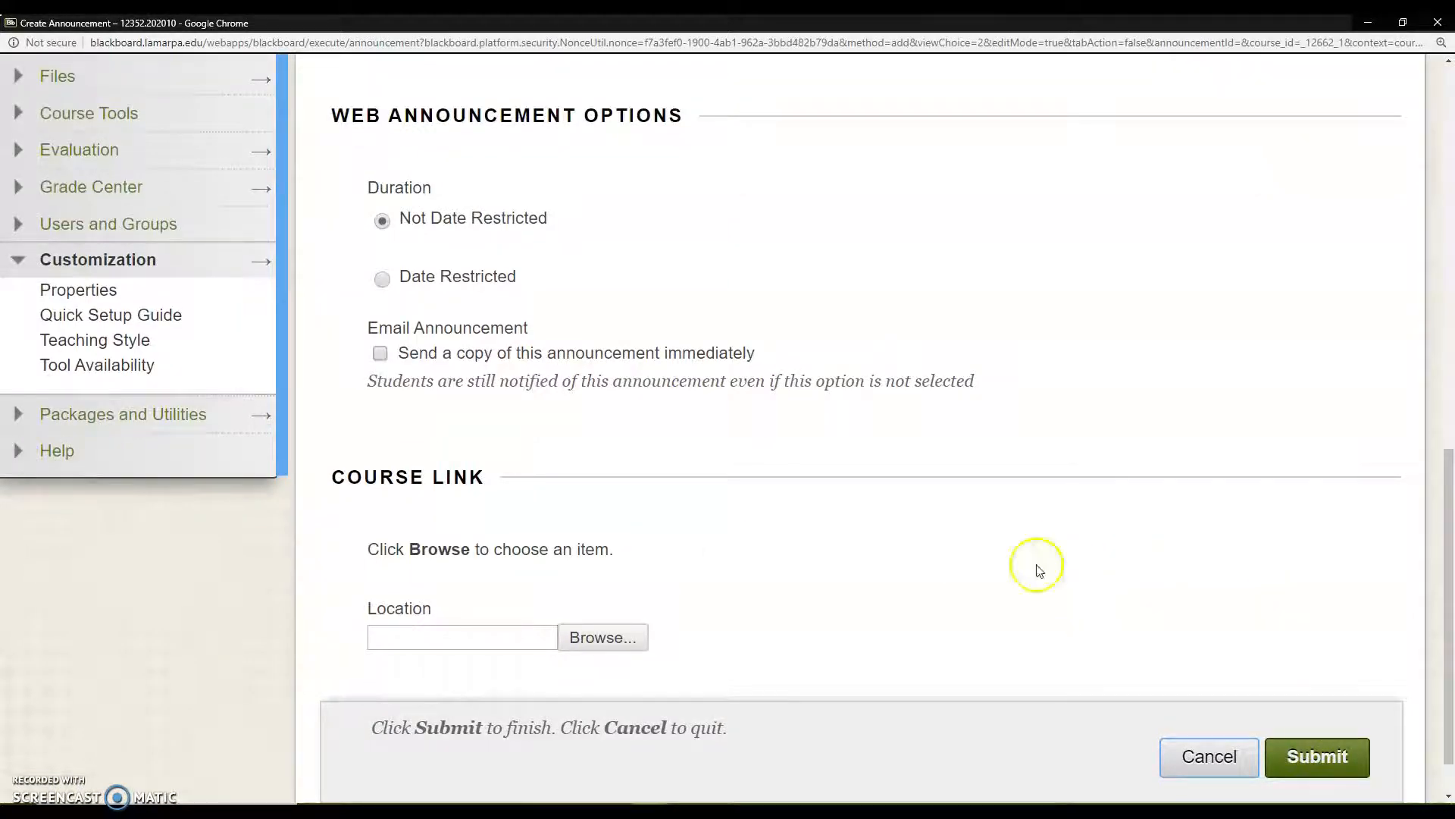
scroll(774, 446, "down", 1)
scroll(693, 380, "up", 4)
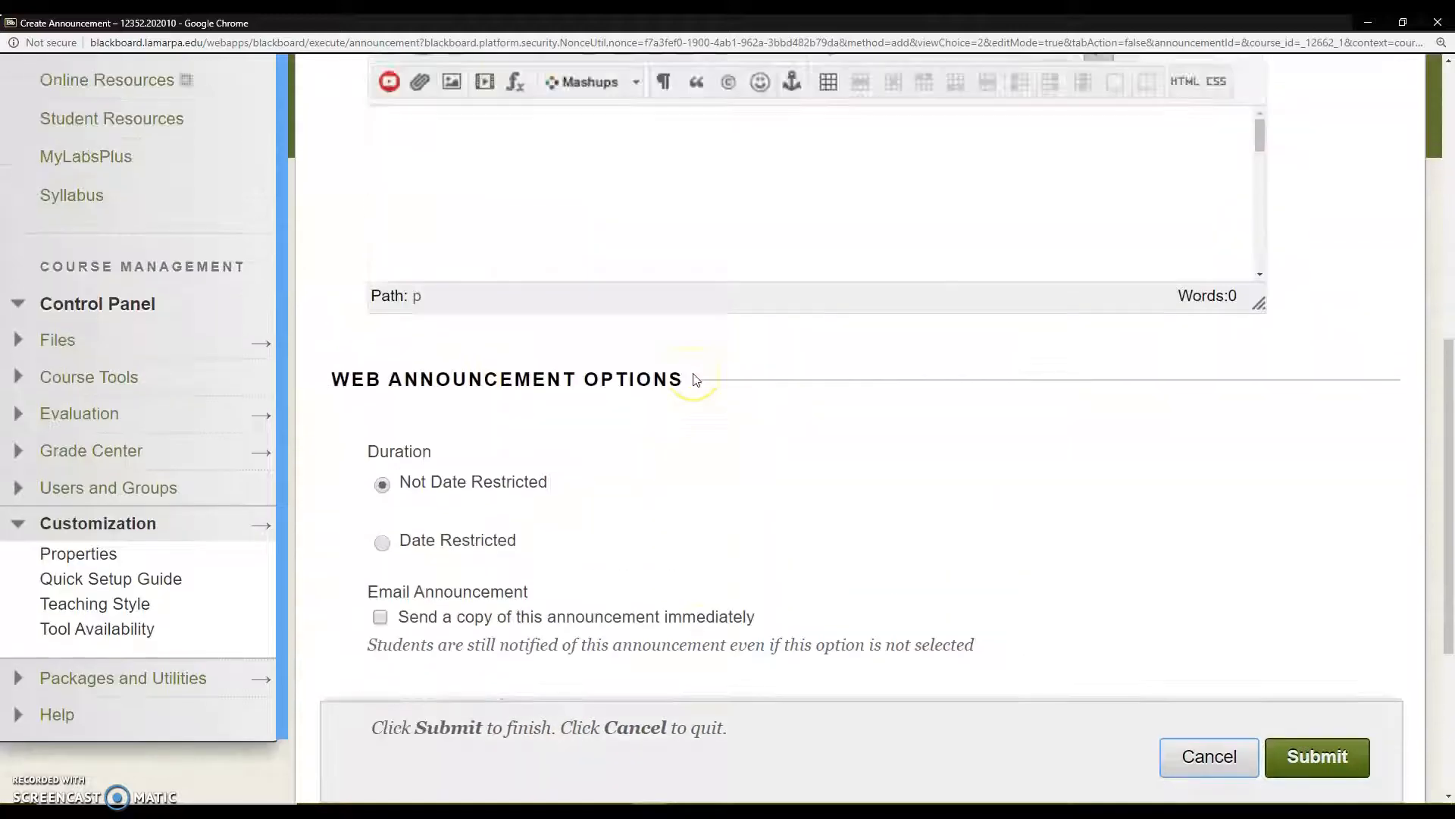
scroll(694, 378, "up", 8)
scroll(694, 379, "down", 8)
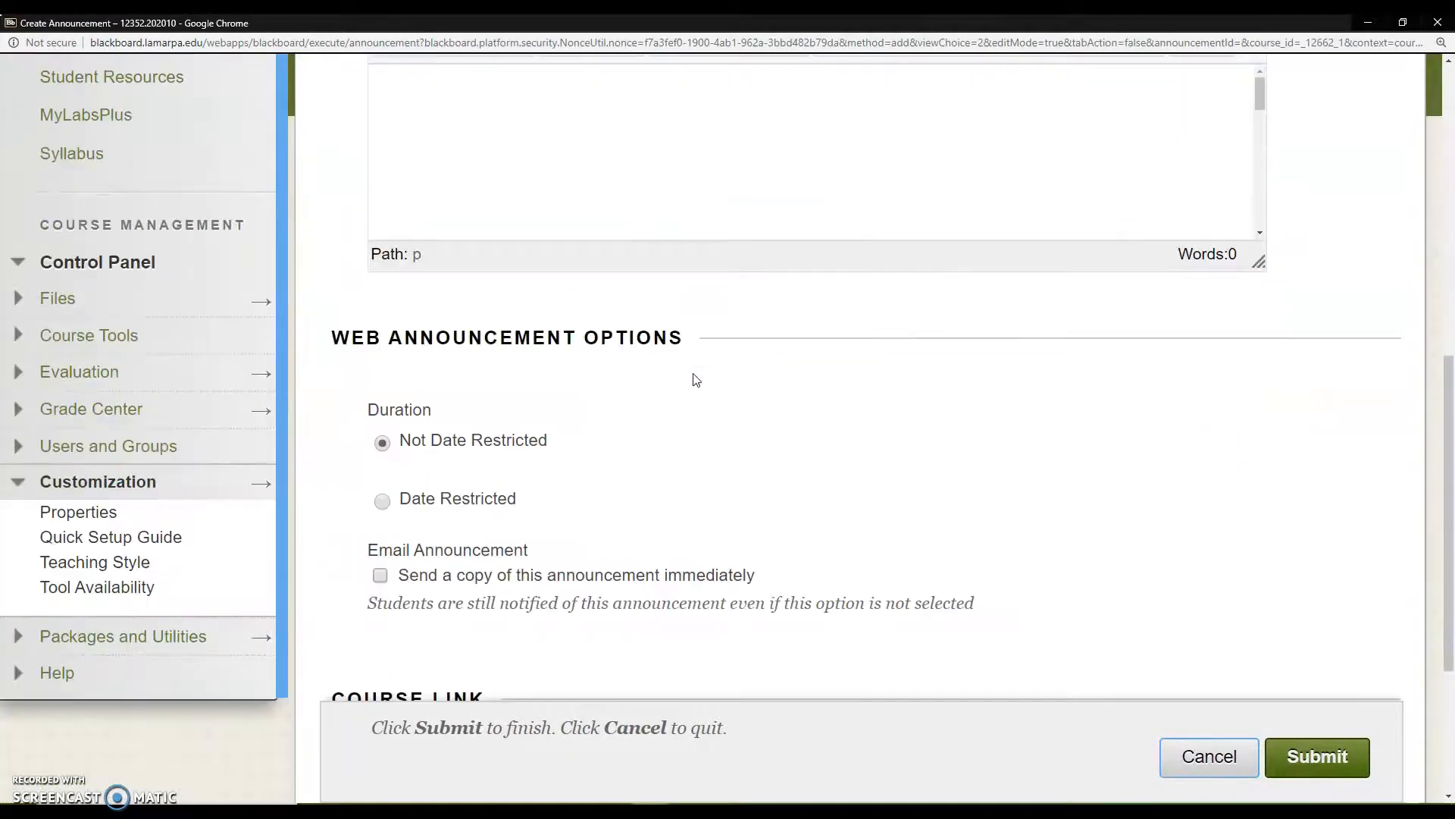
scroll(758, 390, "down", 4)
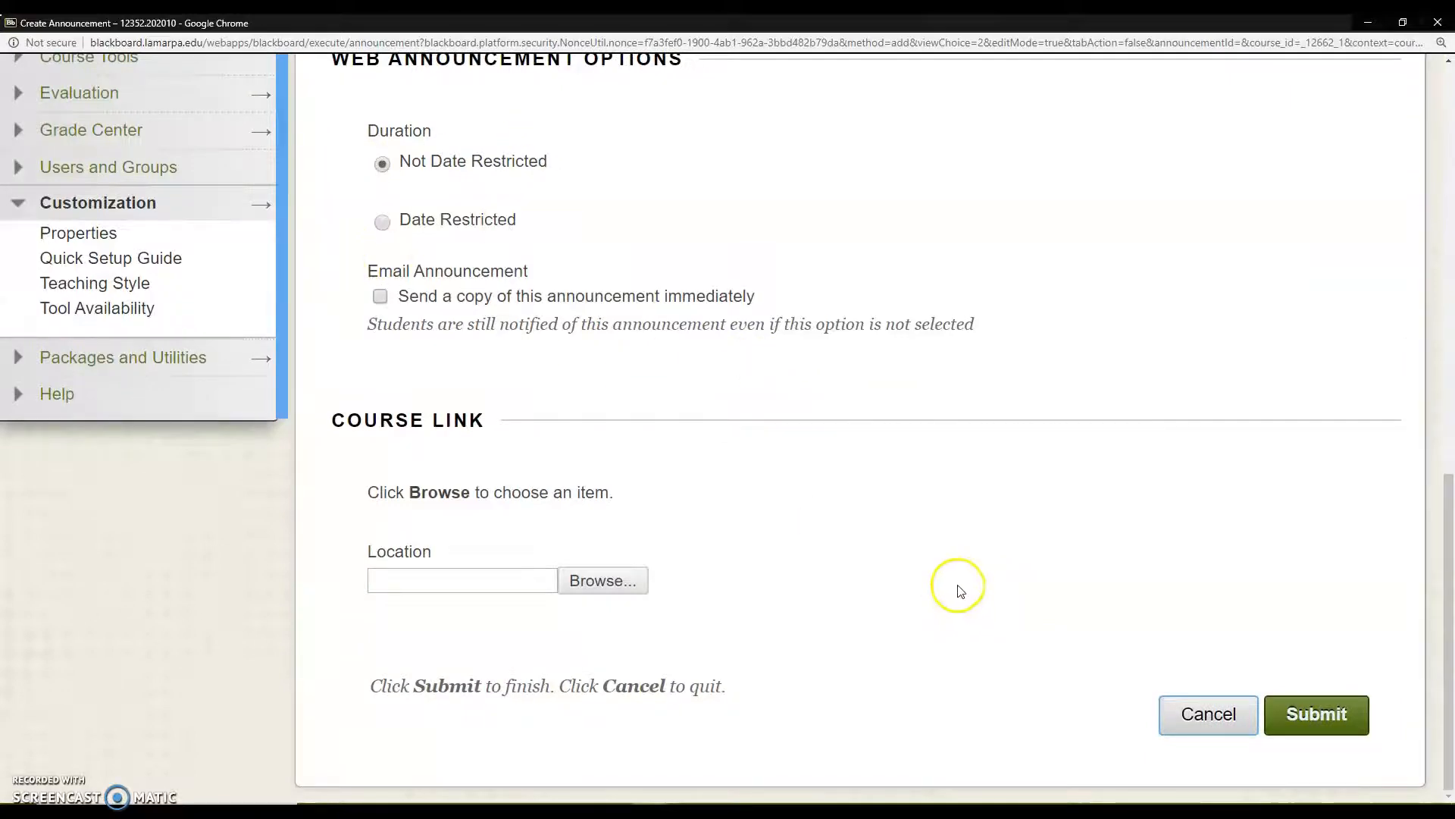
left_click(1231, 711)
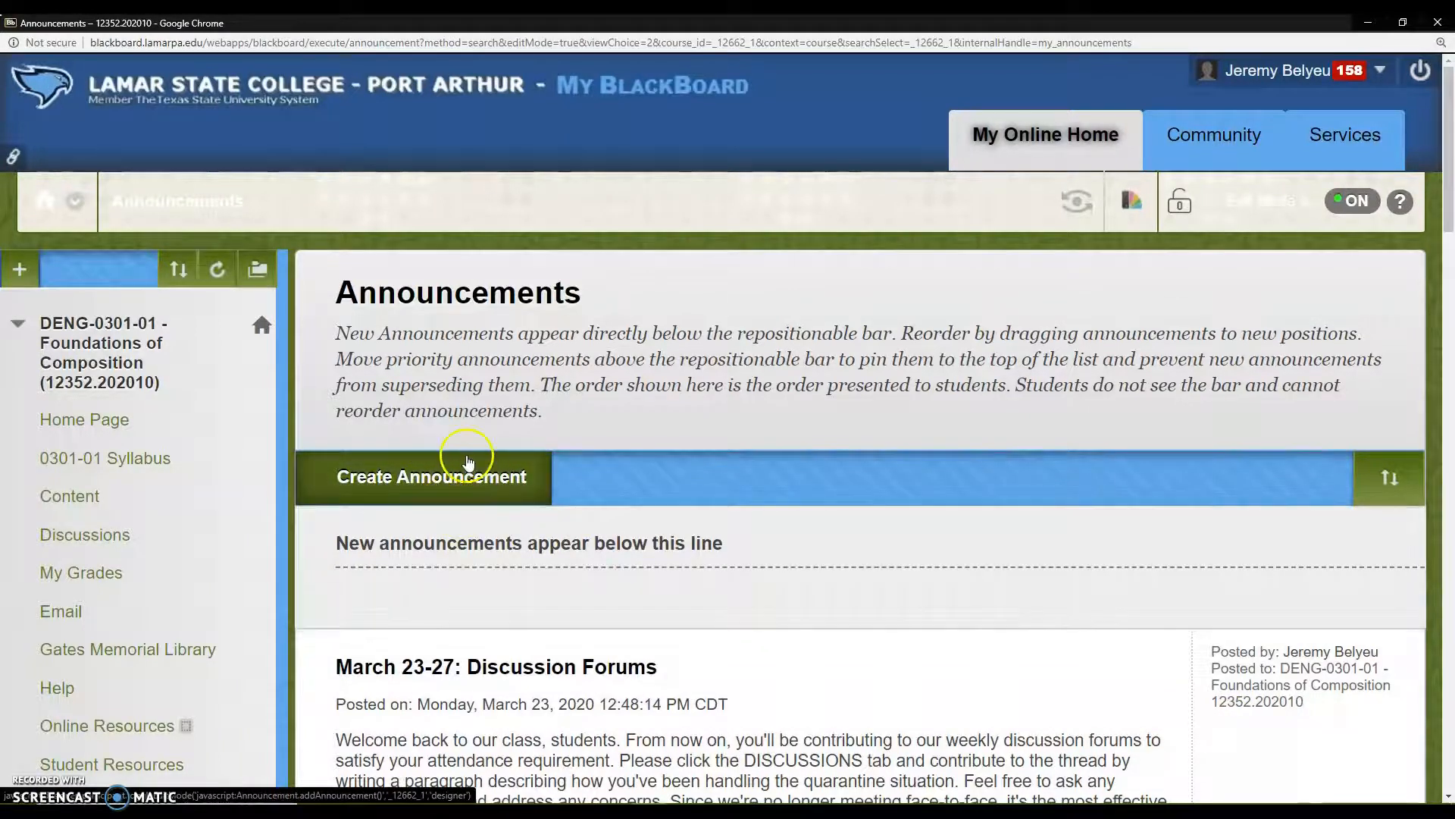
Step: Return to the course Home Page and look over its announcements module and page customization controls
scroll(286, 489, "down", 3)
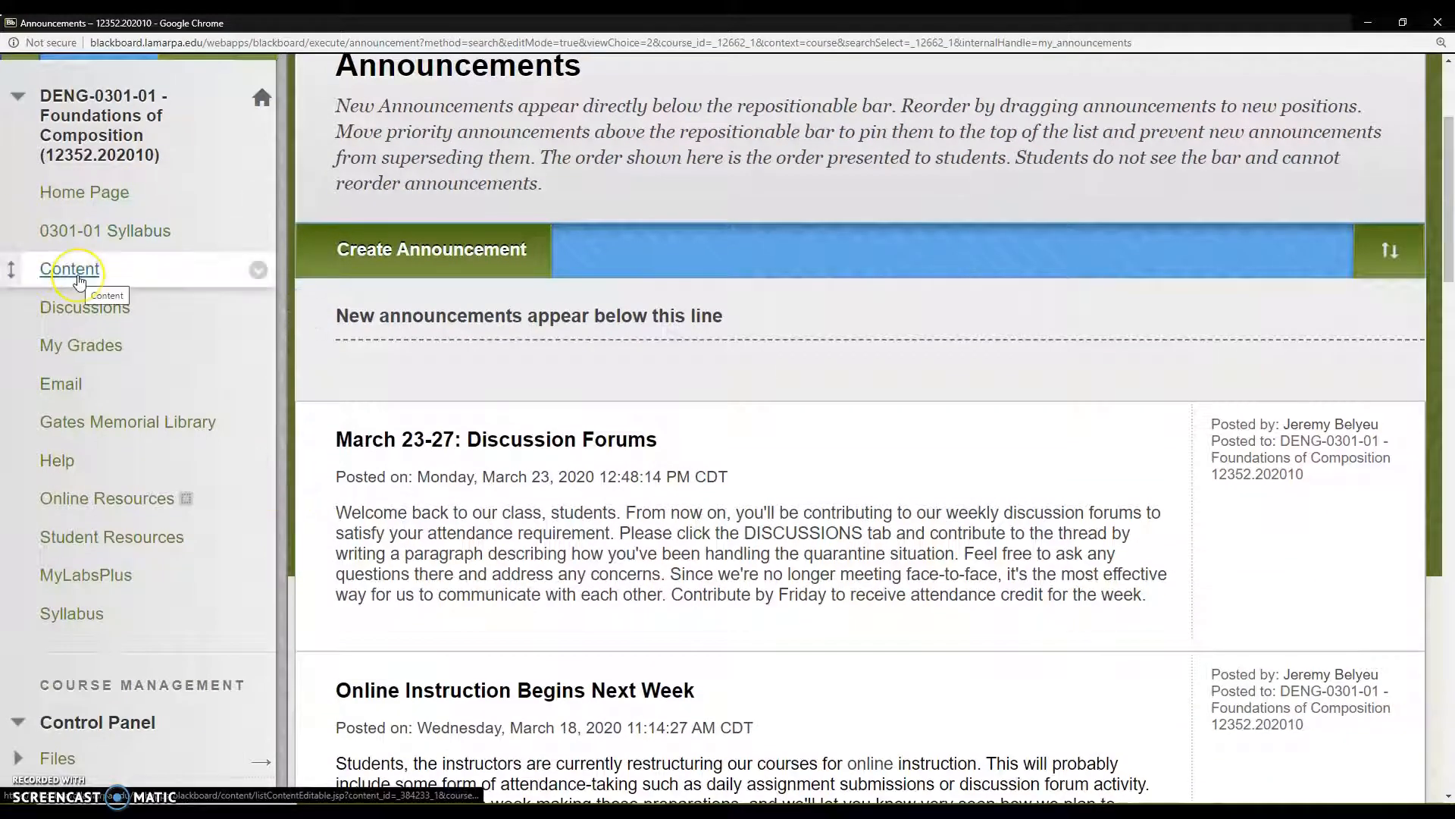
scroll(144, 212, "up", 1)
left_click(83, 269)
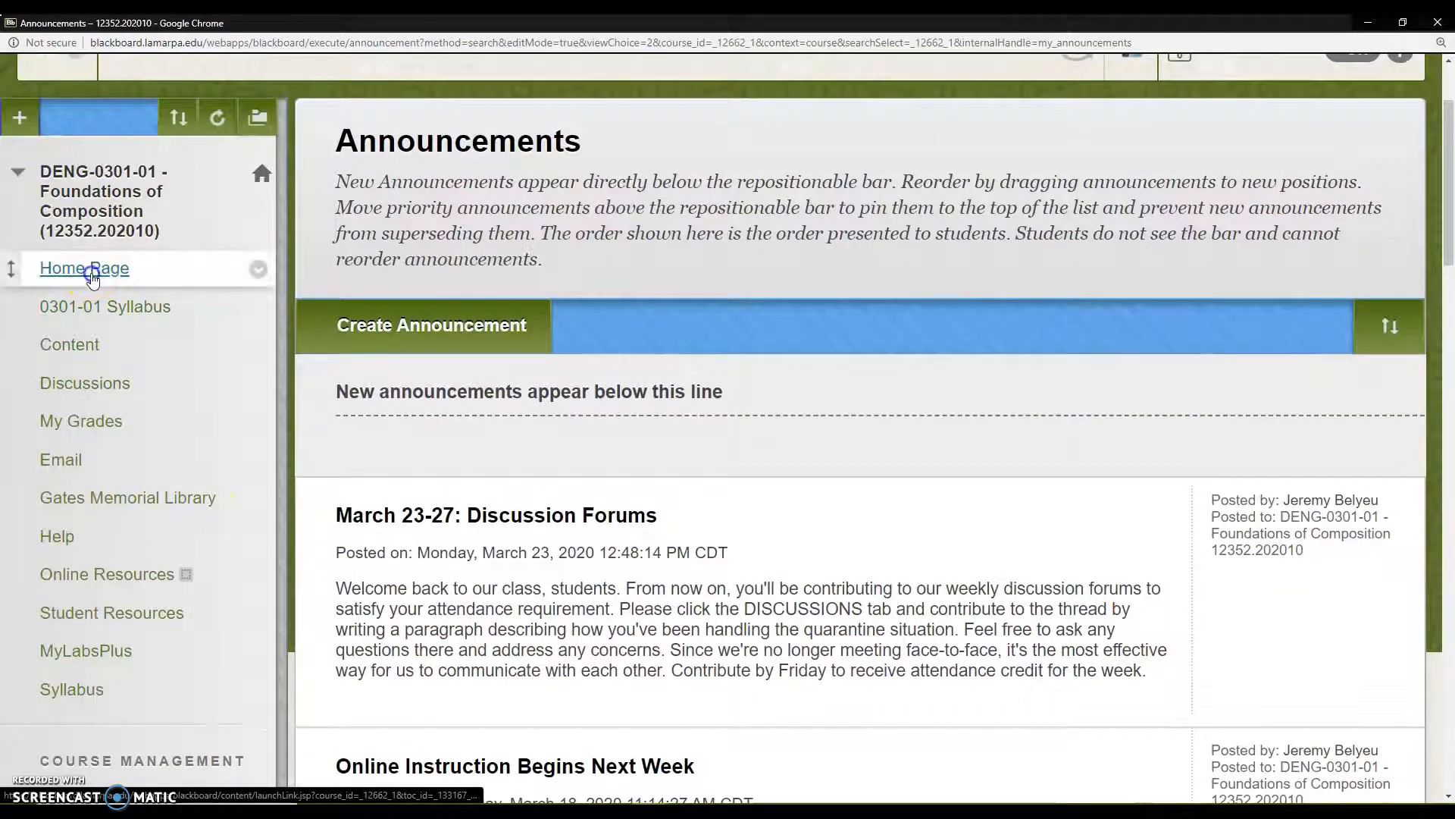
scroll(968, 471, "down", 7)
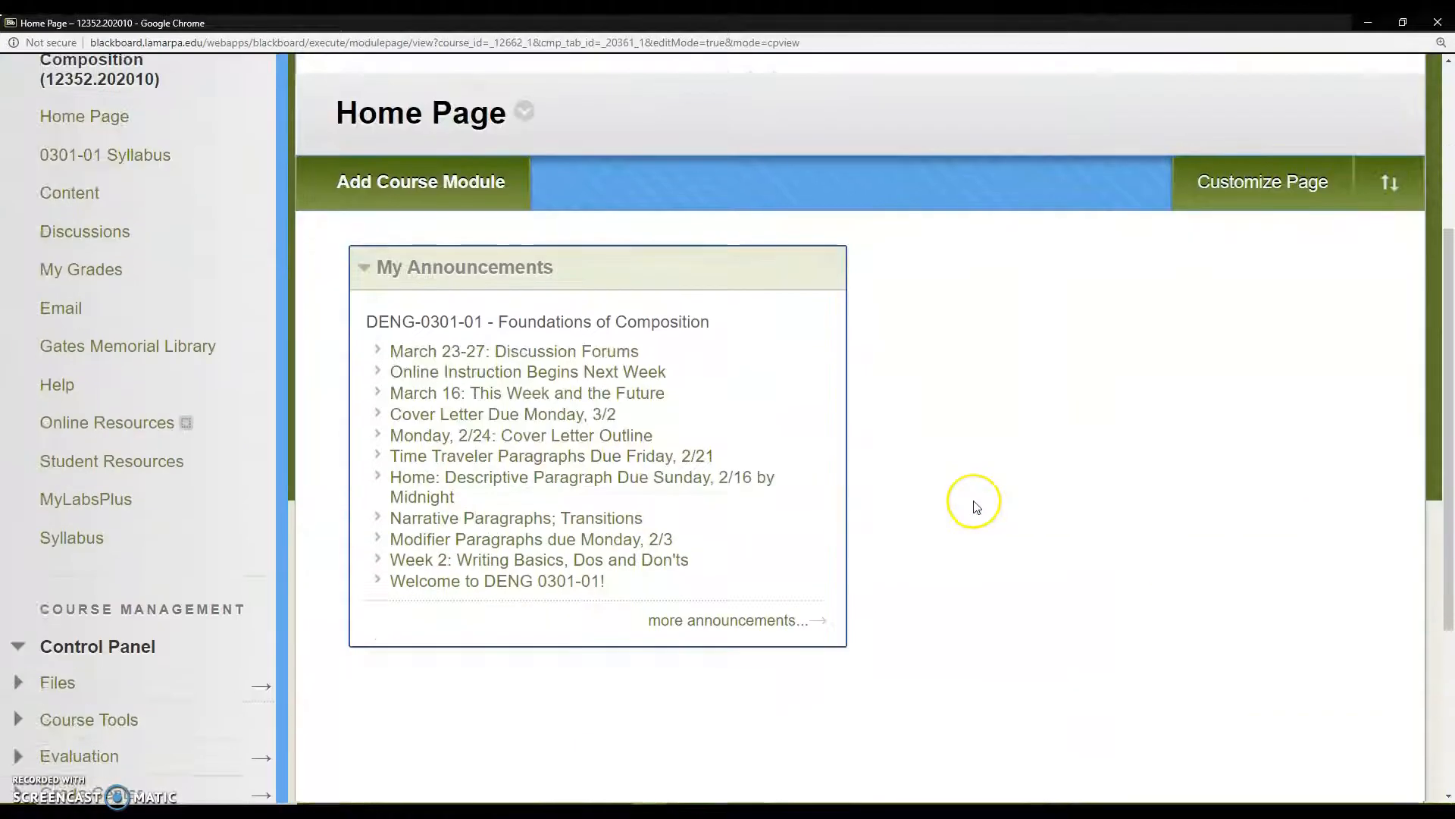
scroll(976, 506, "up", 3)
left_click(1223, 187)
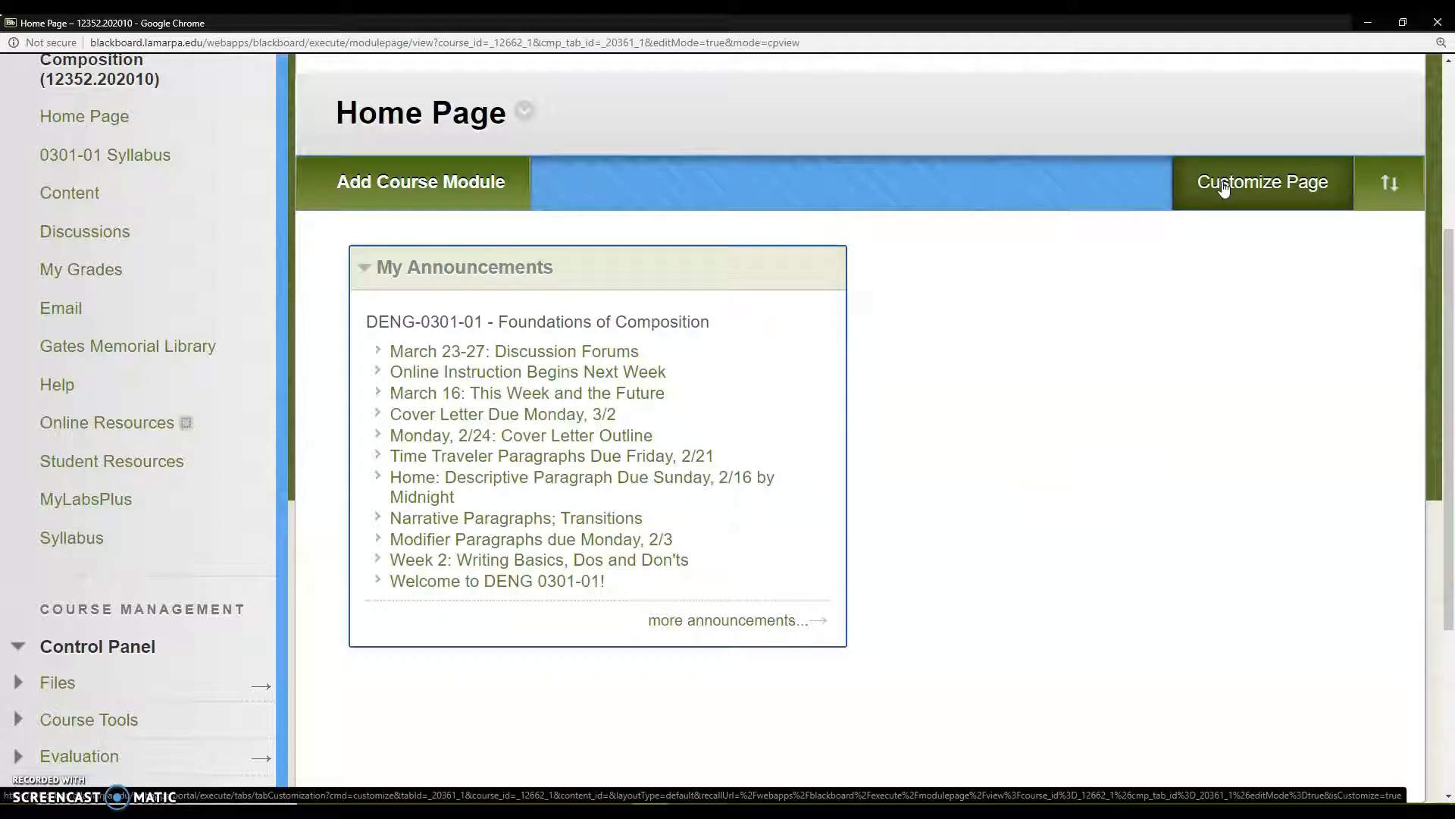
left_click(1238, 198)
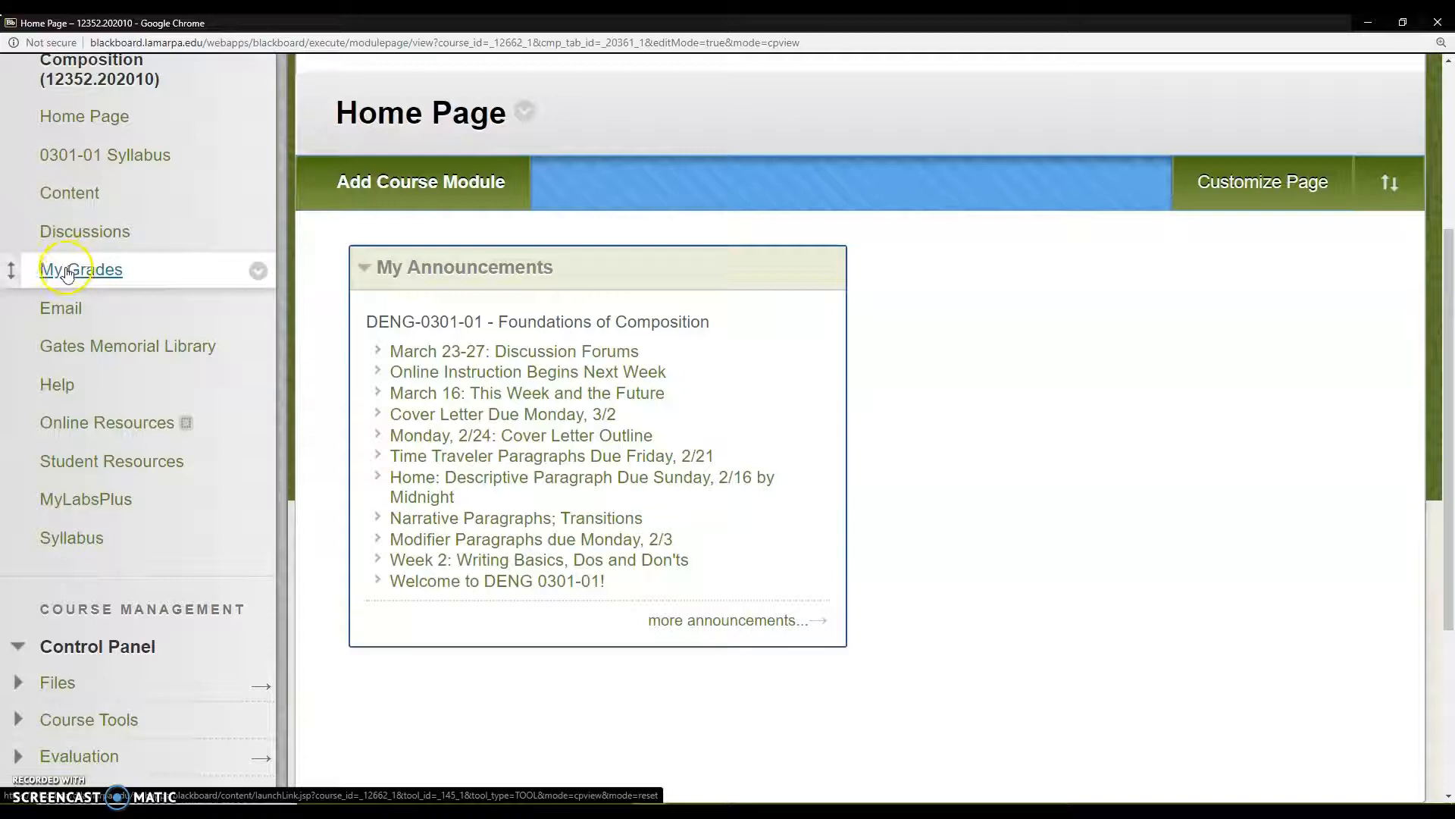
Step: View the rename, hide and delete options for the 0301-01 Syllabus link in the course menu and close them
left_click(147, 186)
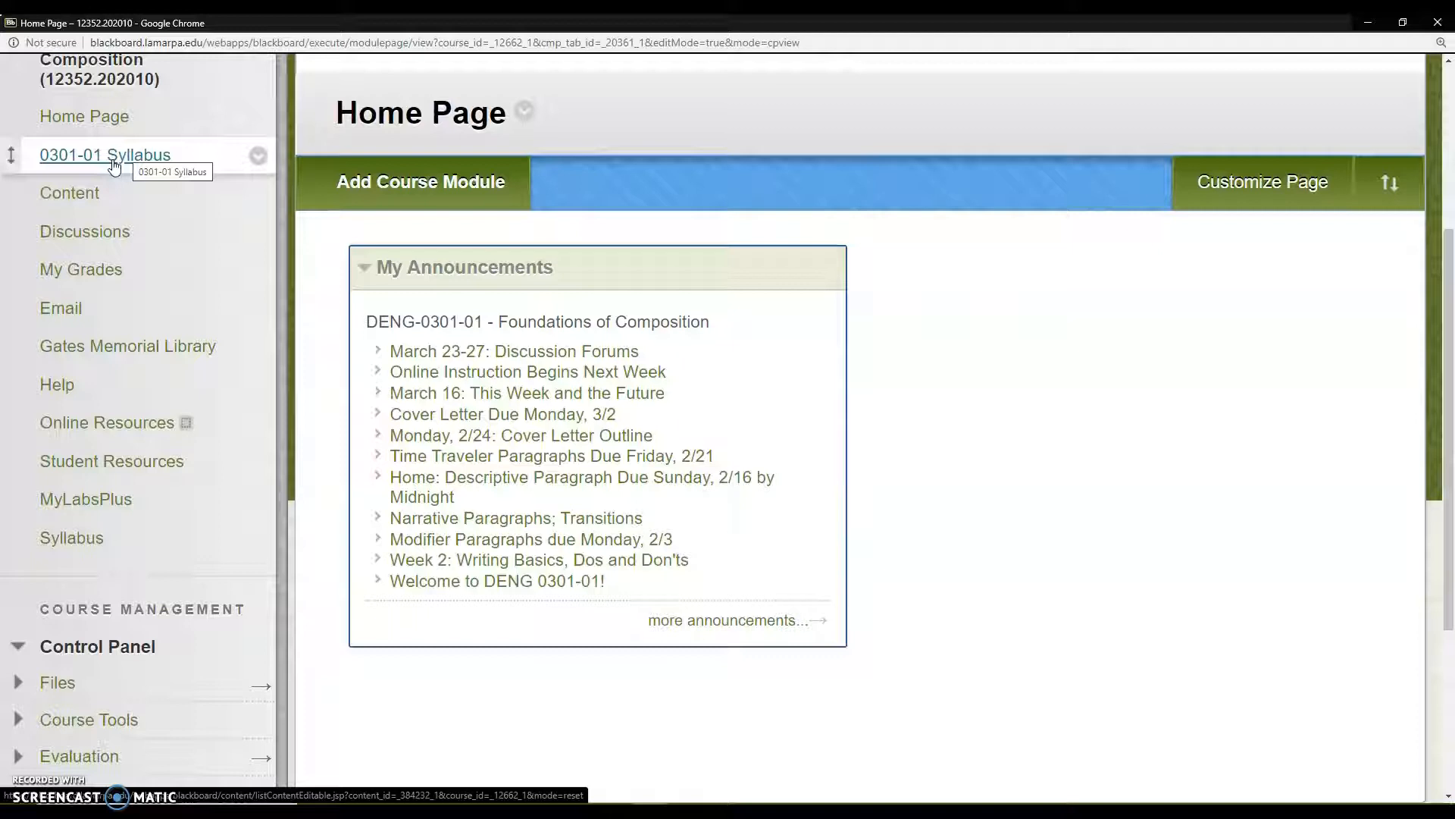
left_click(257, 155)
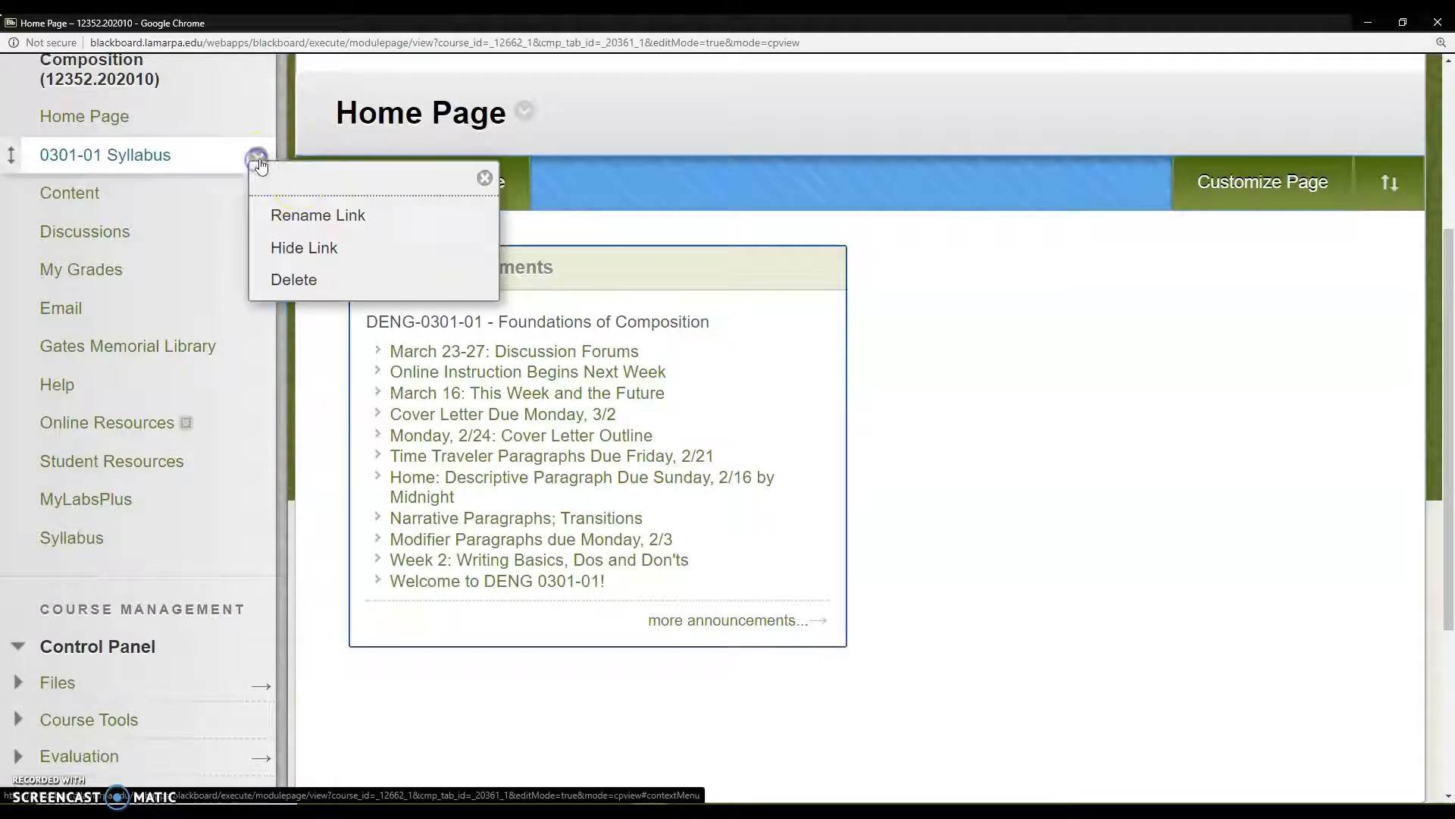
scroll(422, 202, "up", 2)
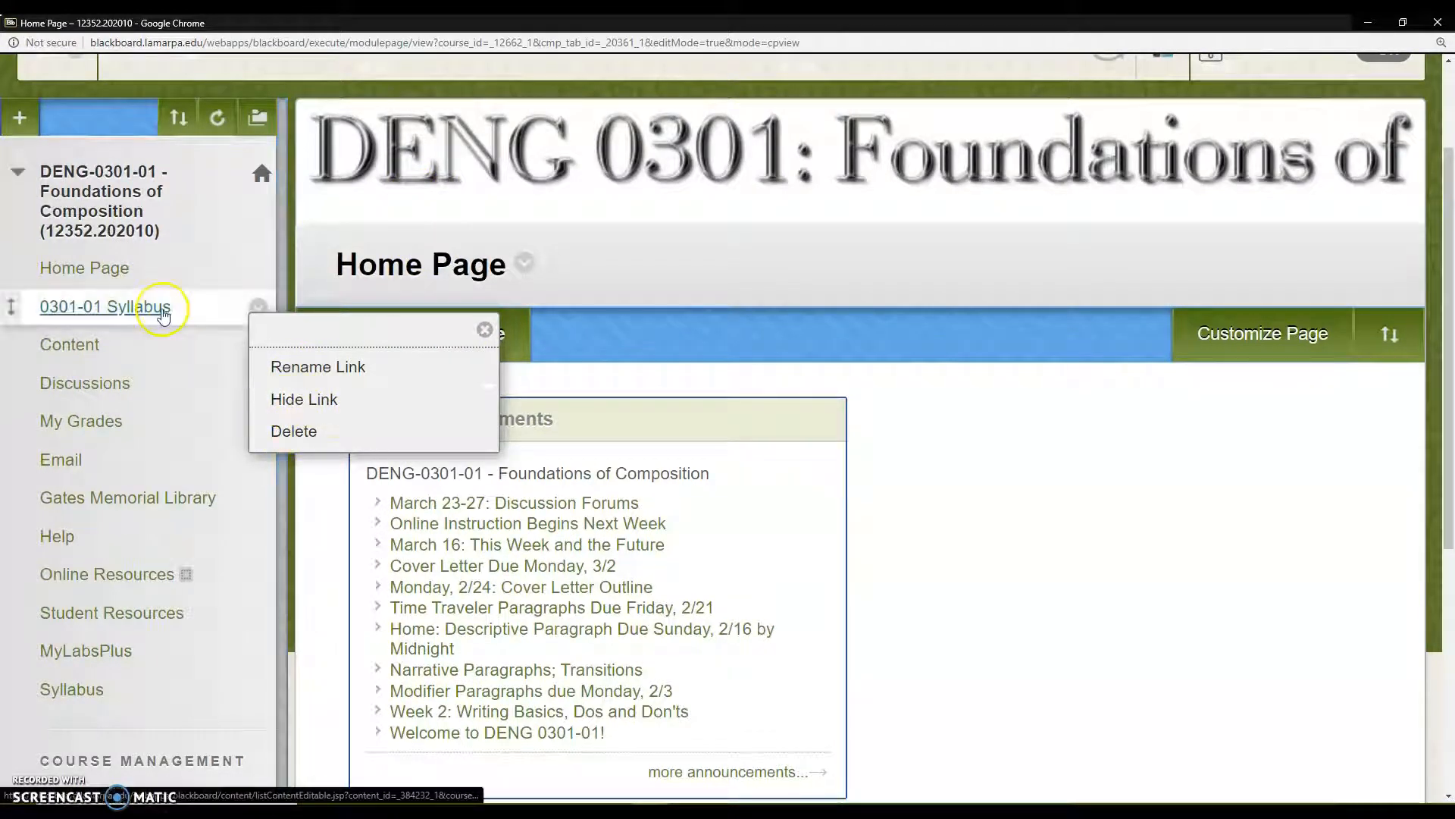
scroll(174, 302, "up", 2)
scroll(152, 303, "down", 2)
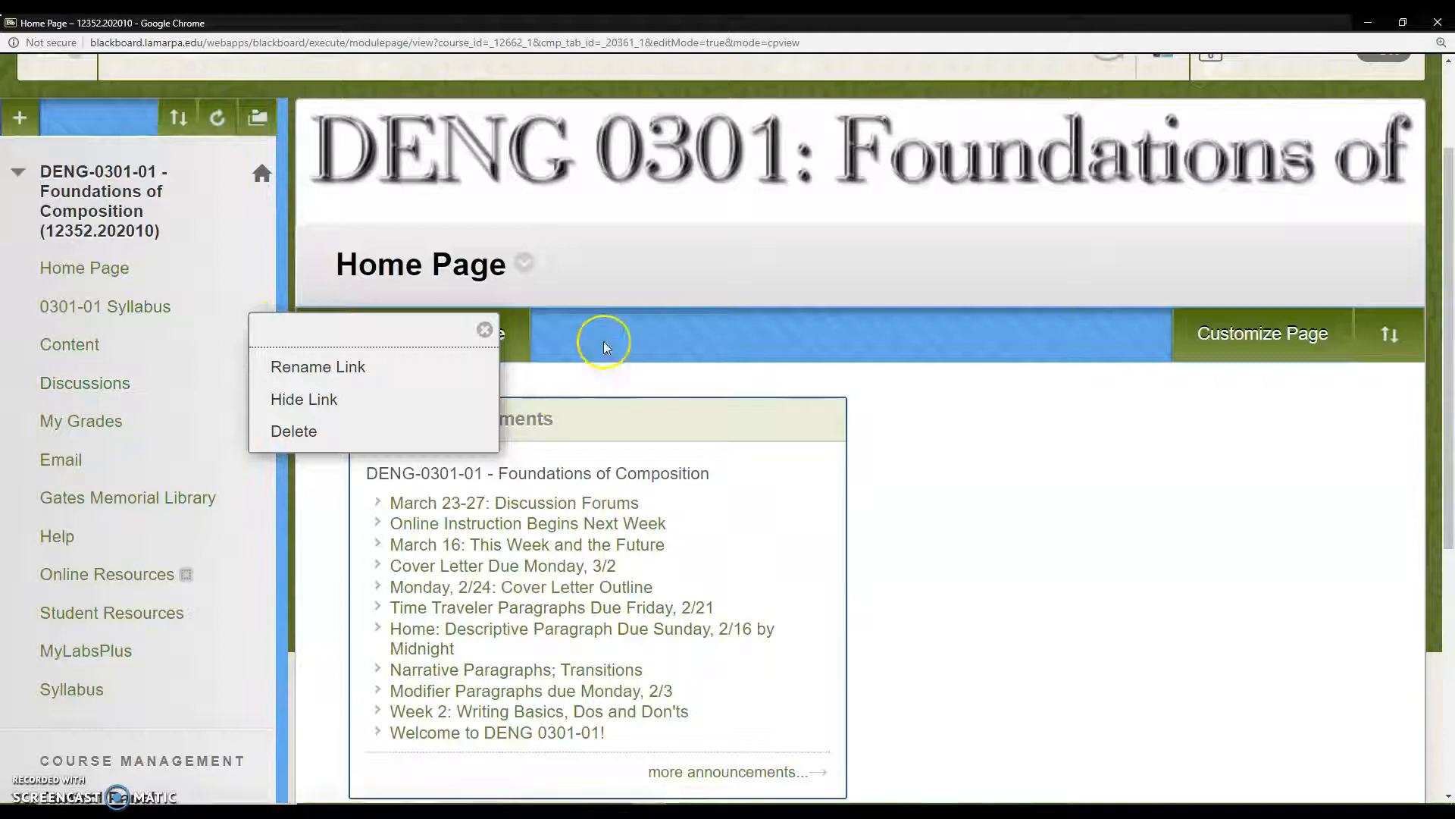
left_click(485, 331)
Step: Open the course's Content area and read through its posted items down to the Greetings Paragraph assignment
left_click(79, 345)
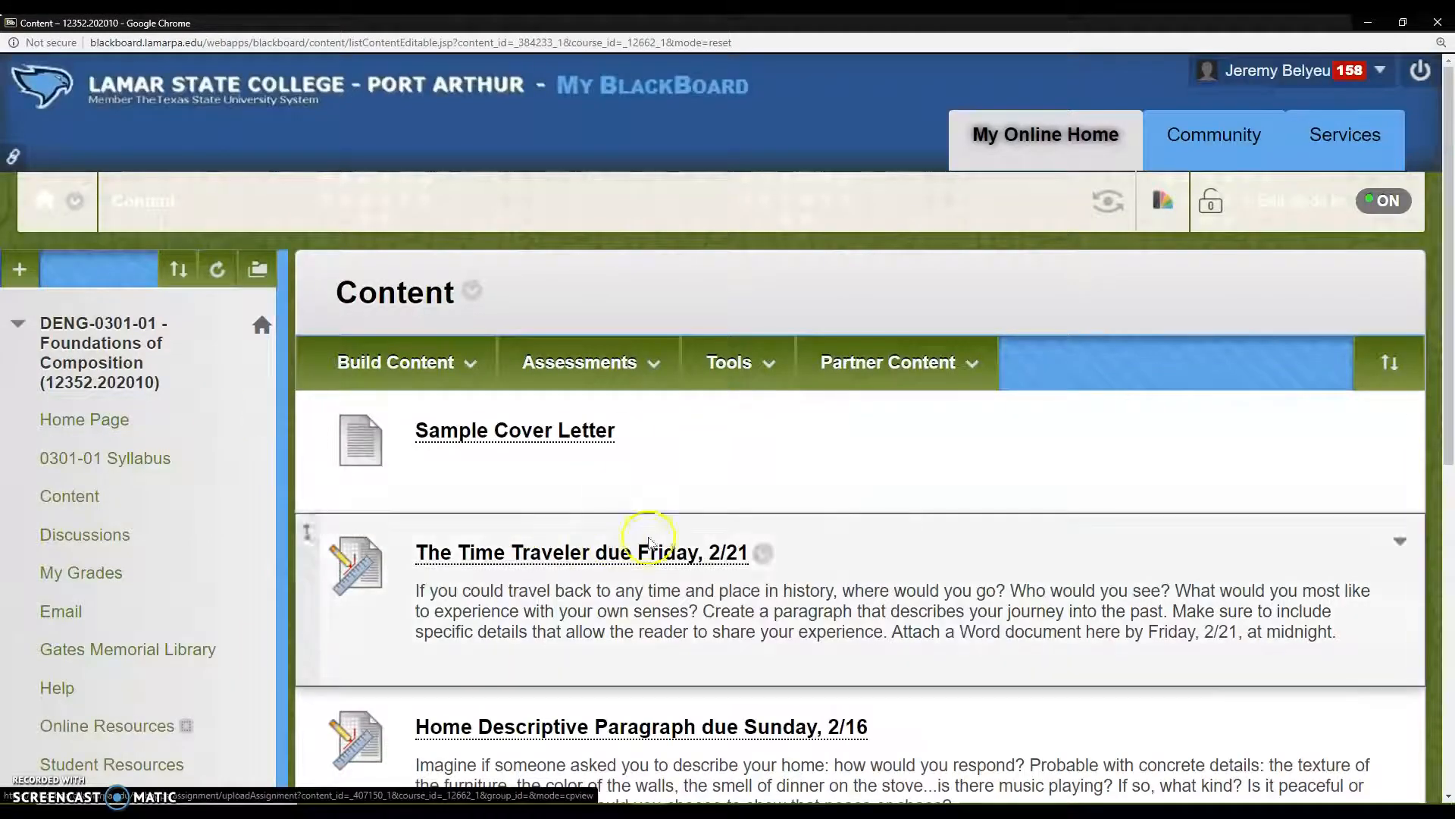
scroll(777, 438, "down", 2)
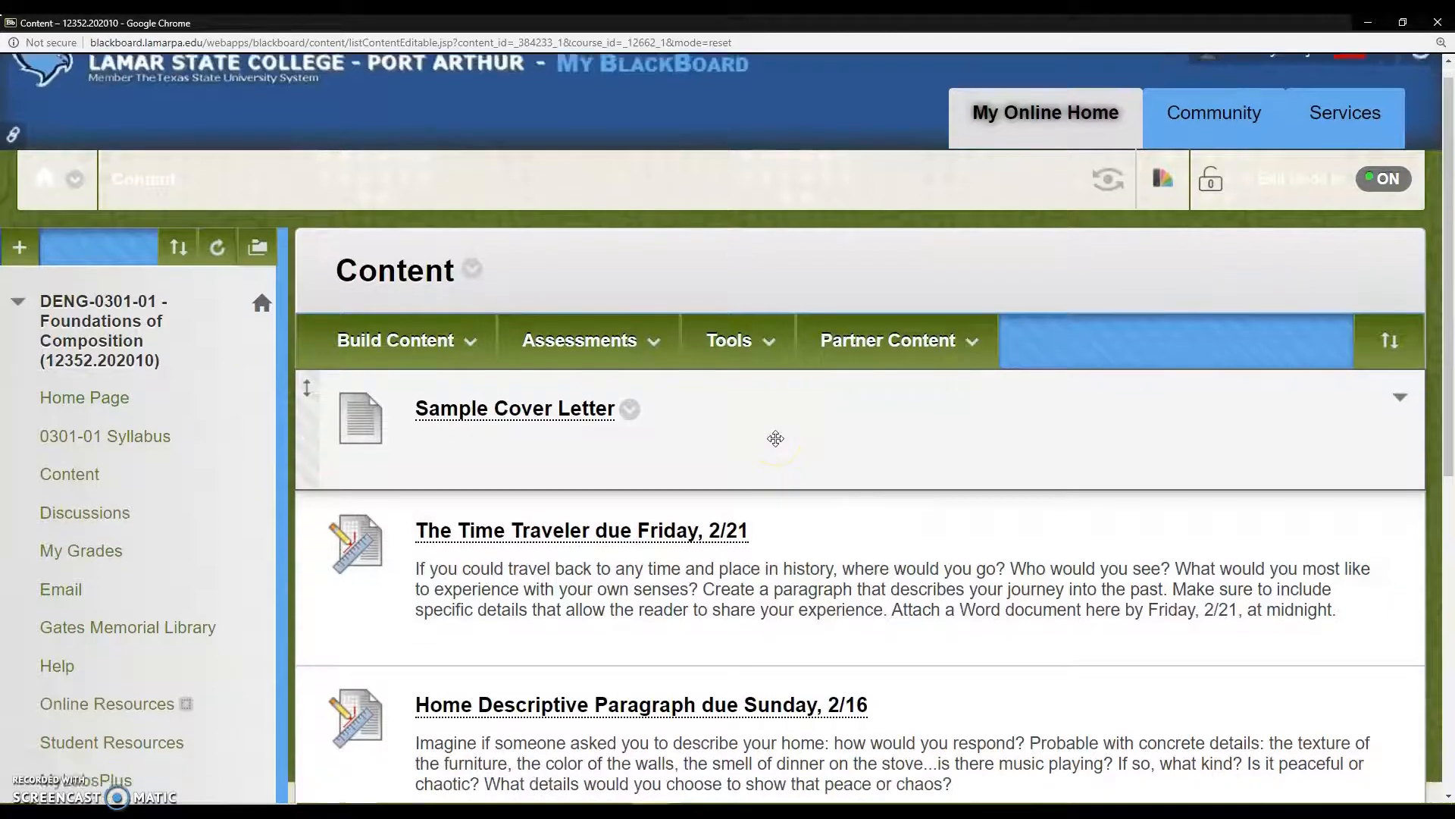
scroll(776, 438, "down", 1)
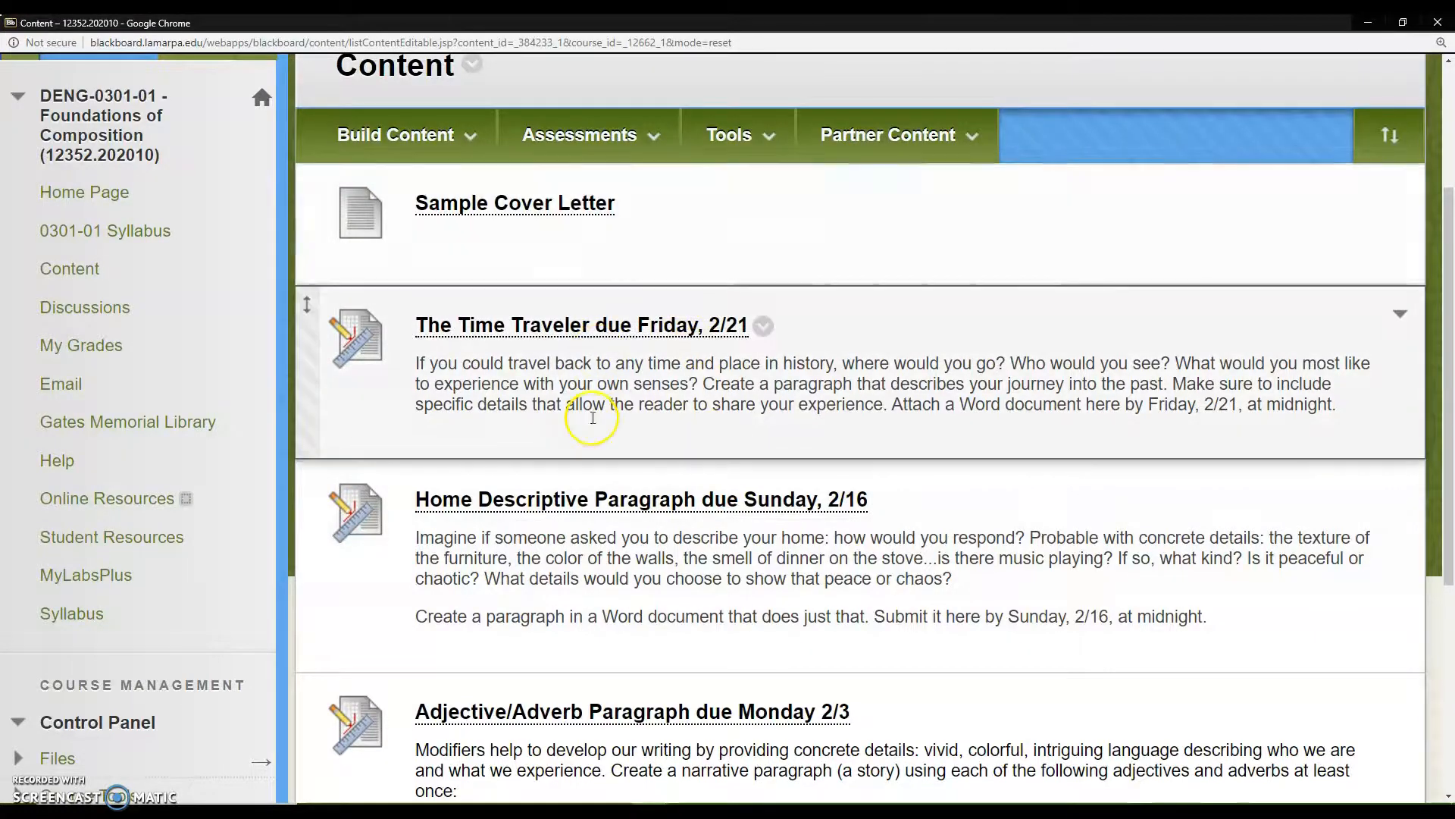
scroll(593, 418, "down", 5)
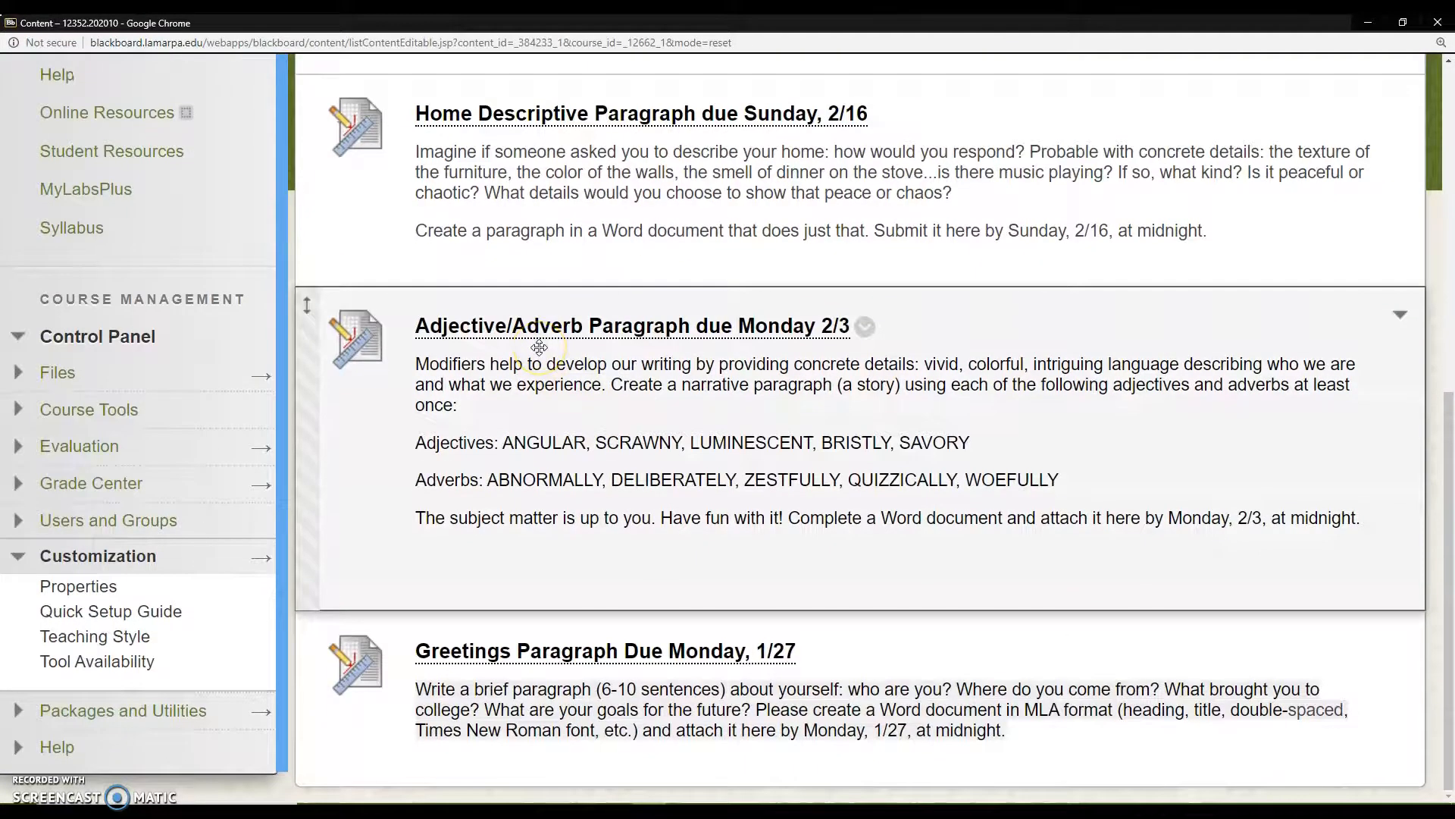
scroll(539, 347, "up", 7)
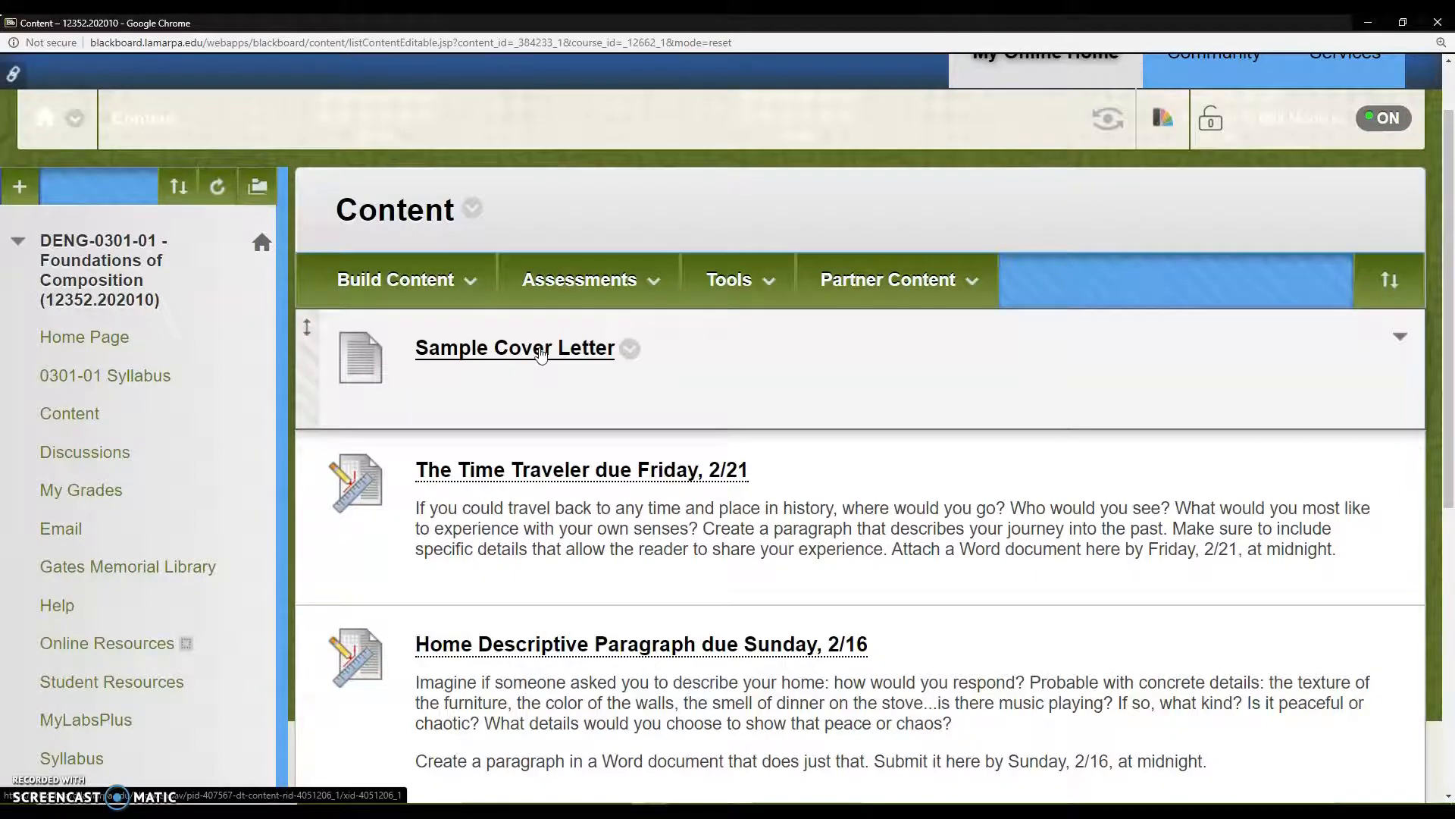
Step: Examine the Build Content options for the Content area, including File, Image, Video and Web Link
left_click(409, 280)
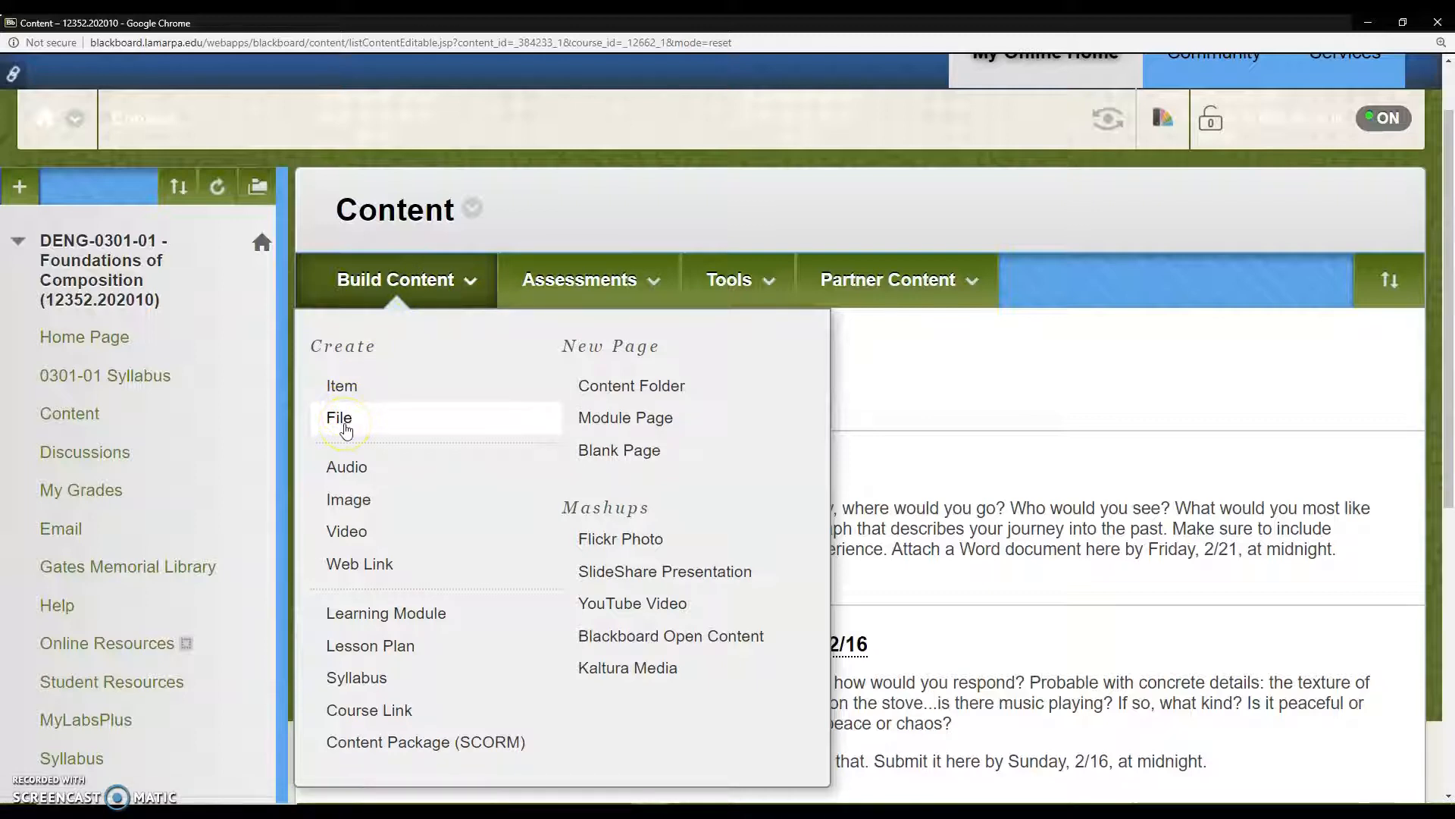
left_click(371, 542)
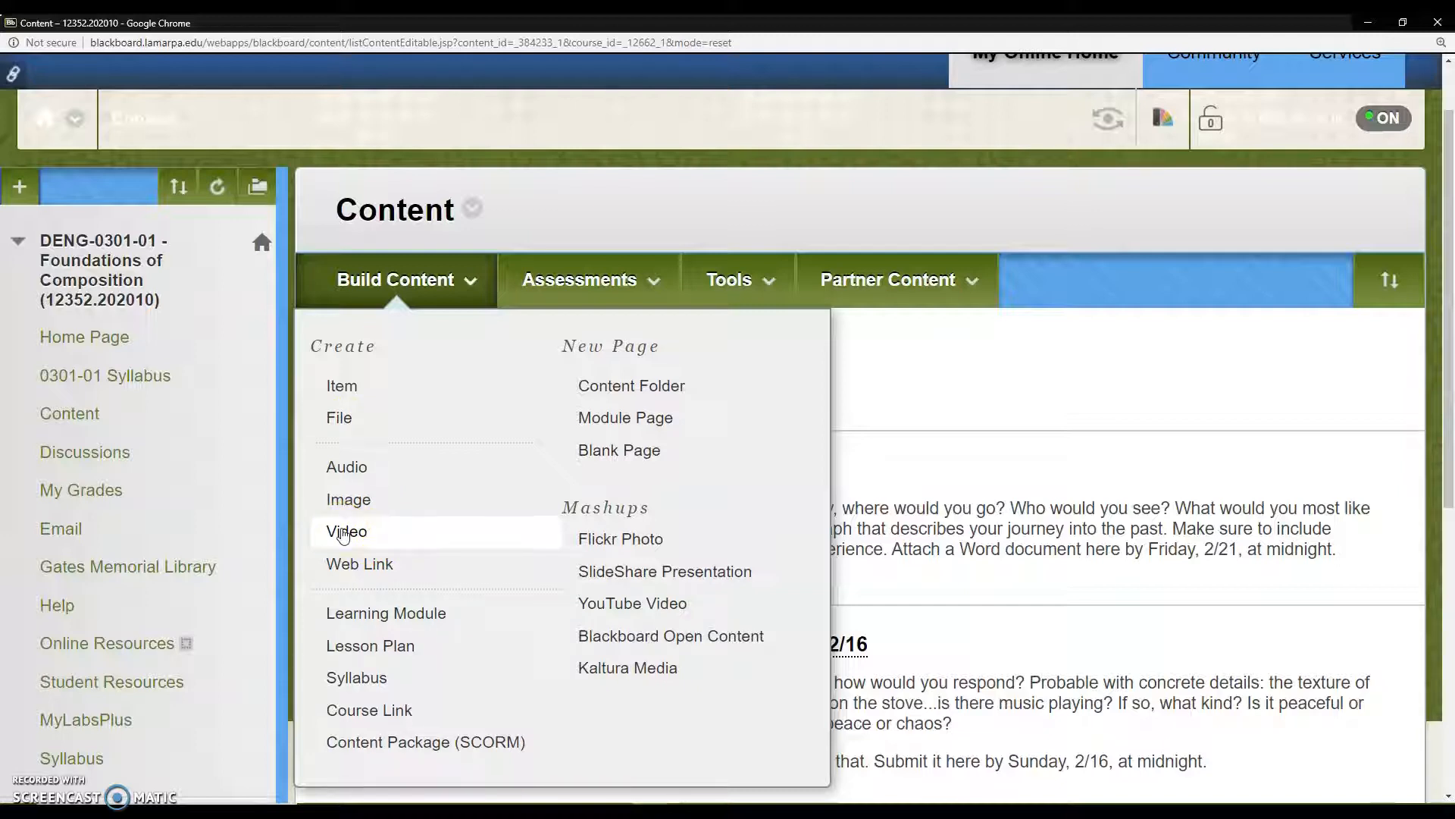
left_click(351, 506)
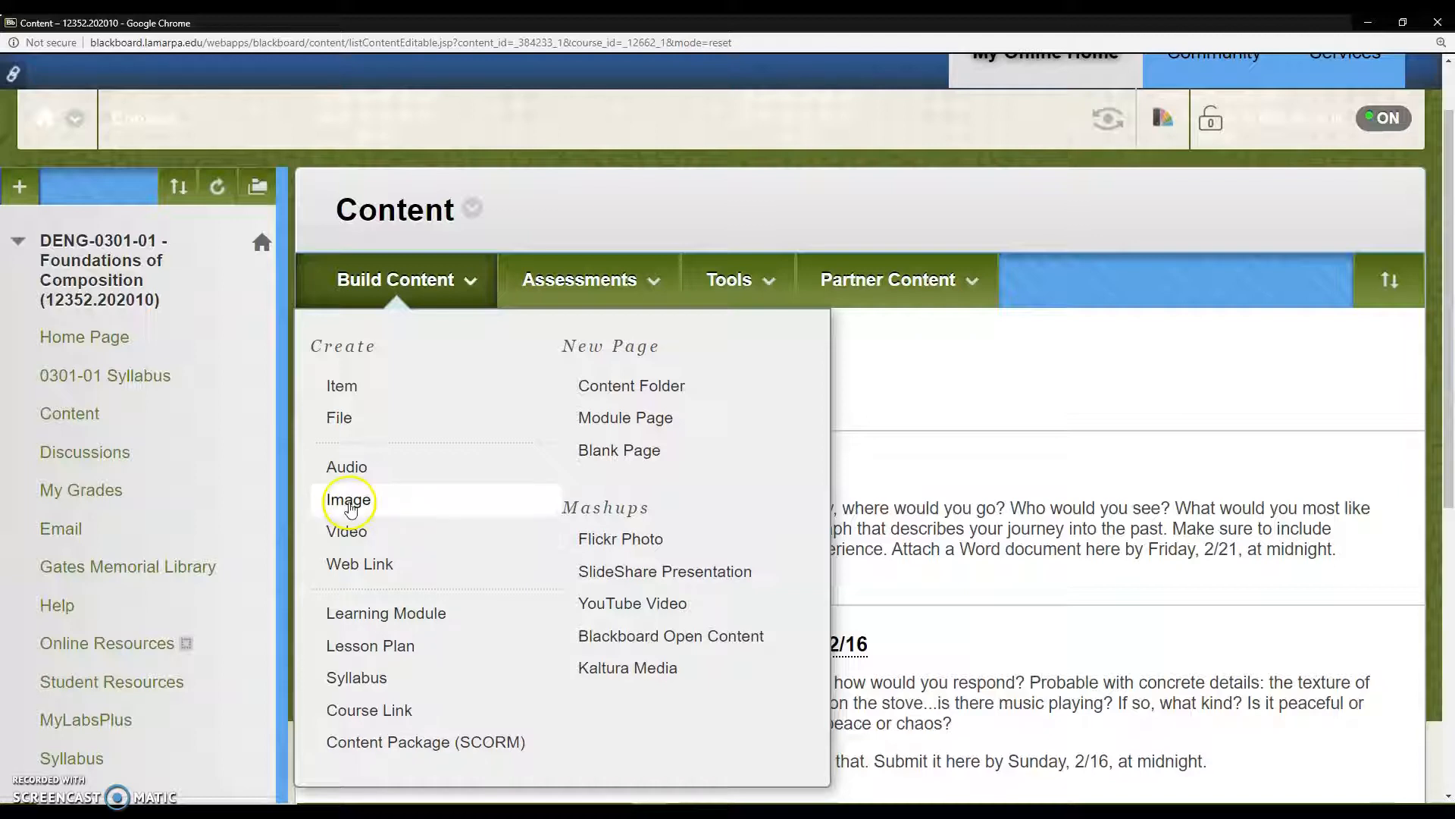
left_click(370, 568)
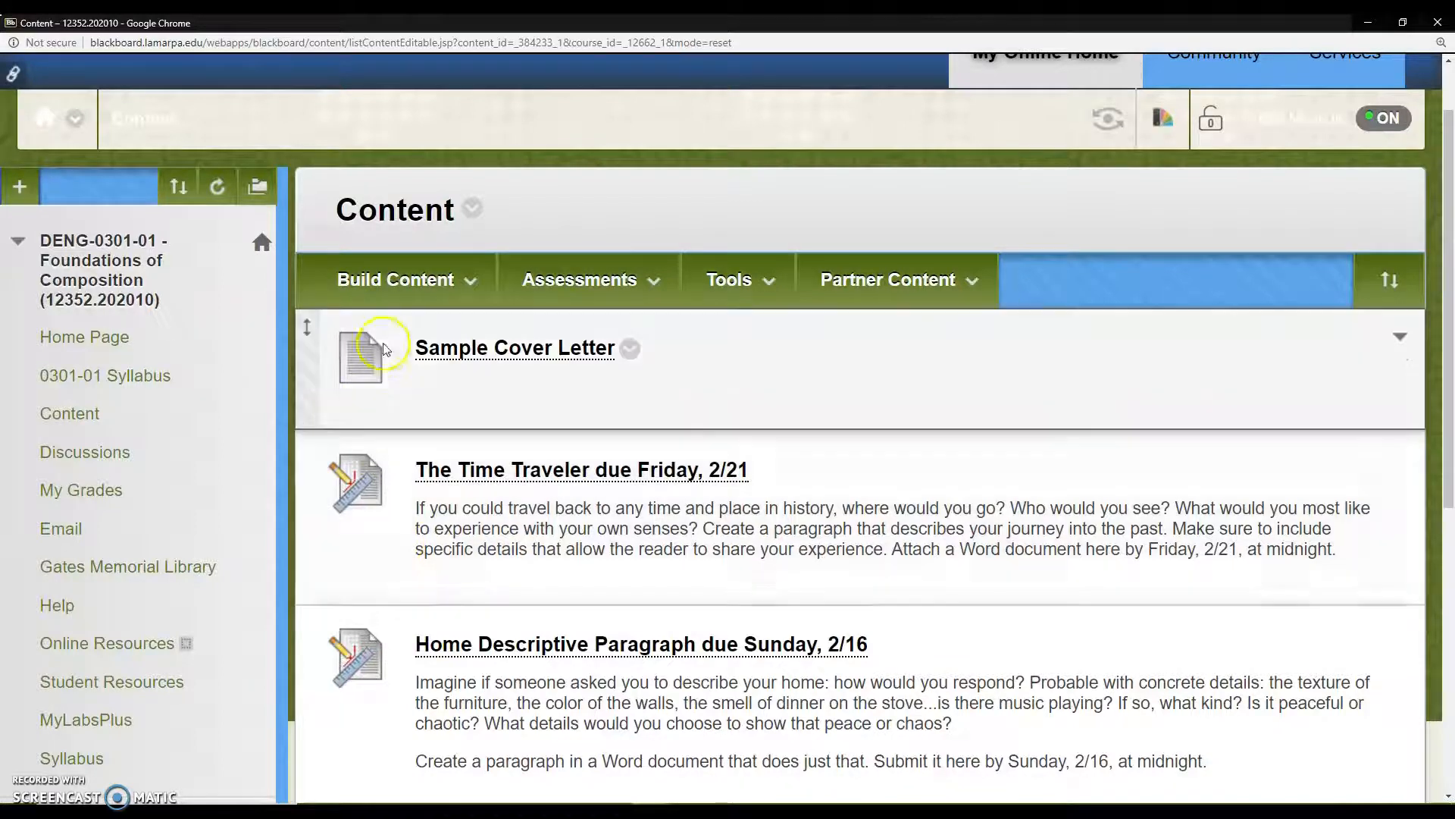
left_click(432, 280)
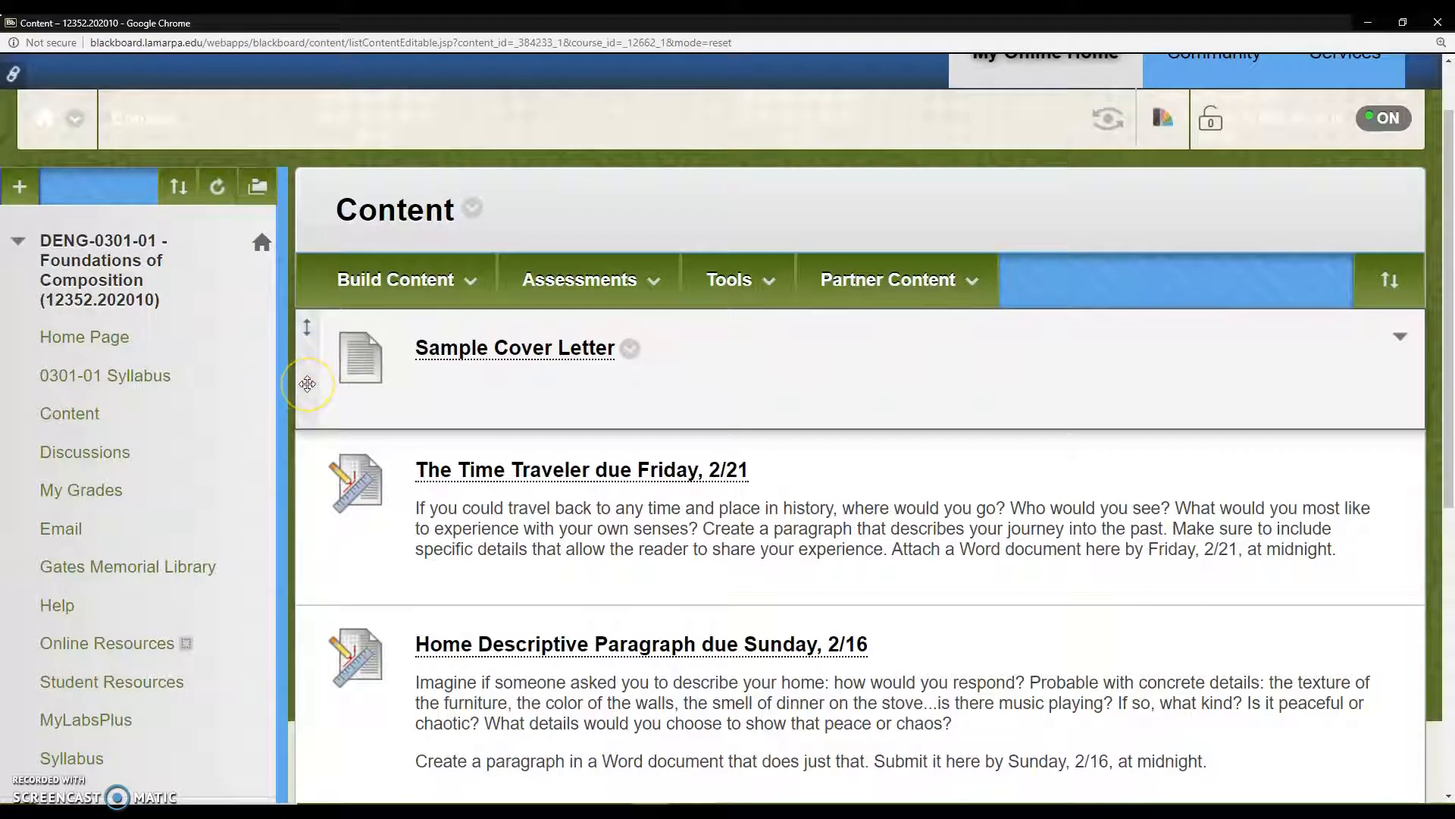
Step: Try to reorder the Content items by moving The Time Traveler assignment above Sample Cover Letter
left_click_drag(309, 477, 309, 333)
left_click_drag(307, 494, 324, 356)
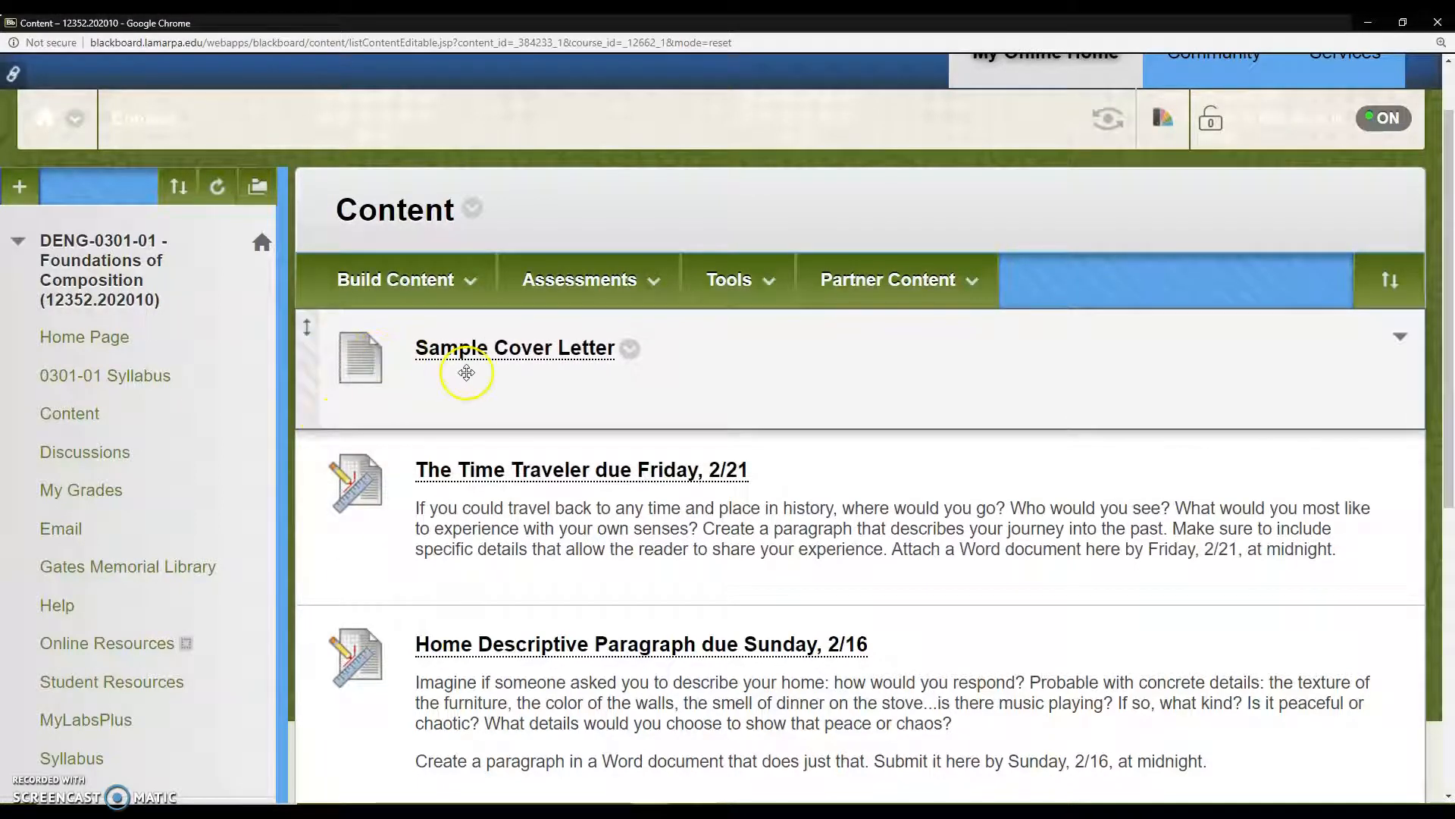
scroll(450, 387, "down", 3)
scroll(451, 384, "up", 4)
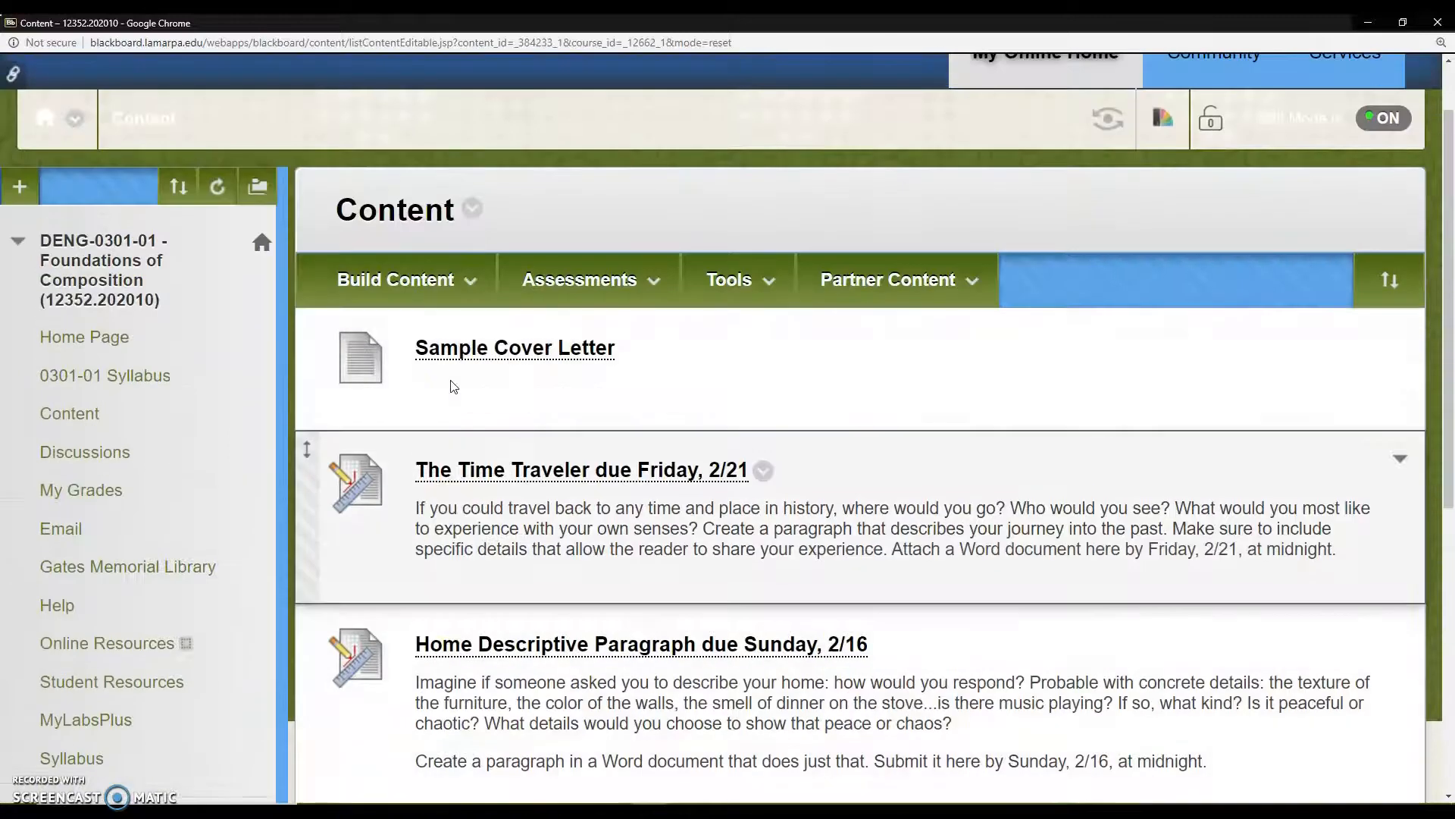
Step: Open the form for creating a new Assignment in the Content area and view its name and instructions fields
left_click(482, 370)
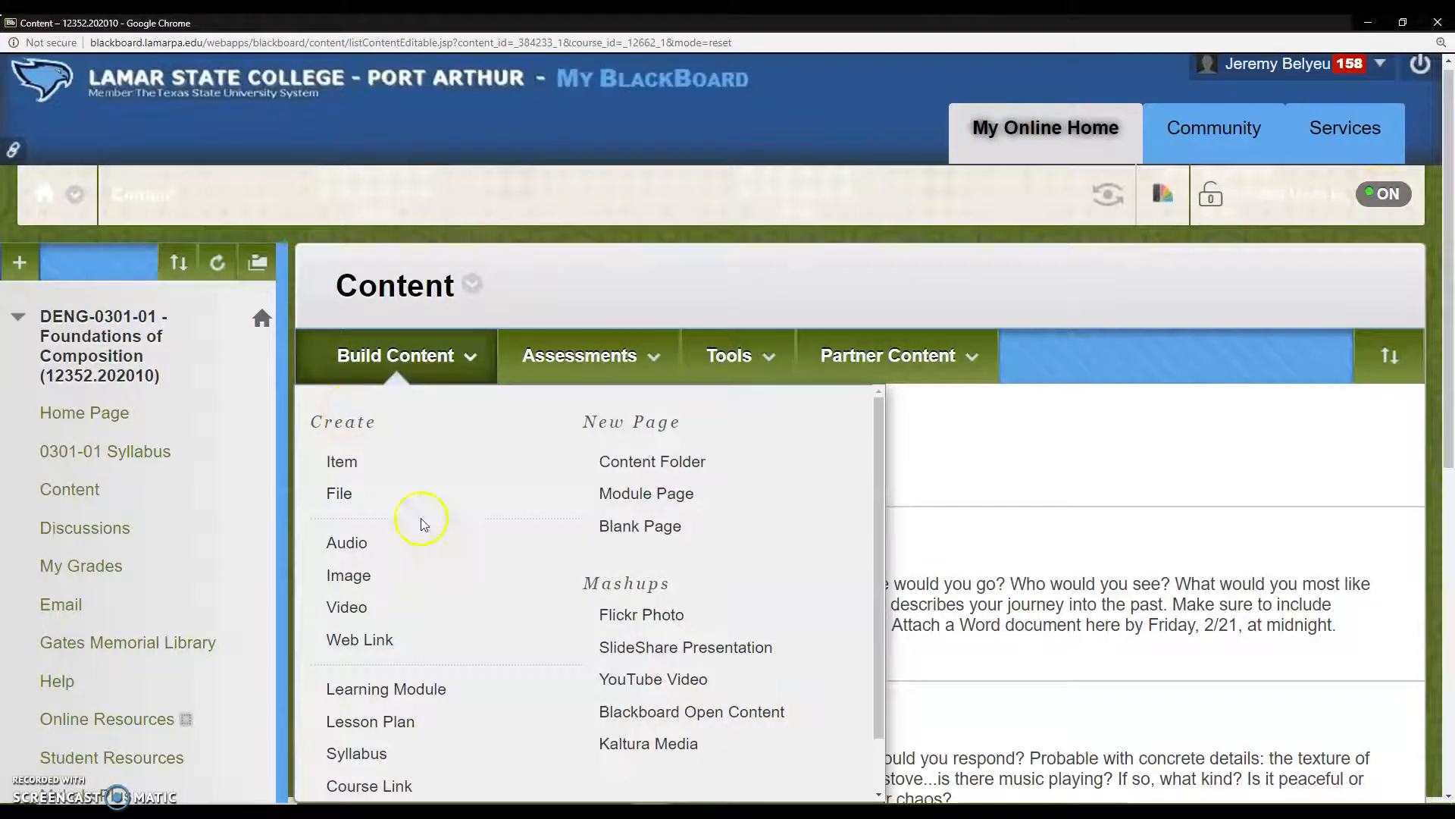
mouse_move(610, 364)
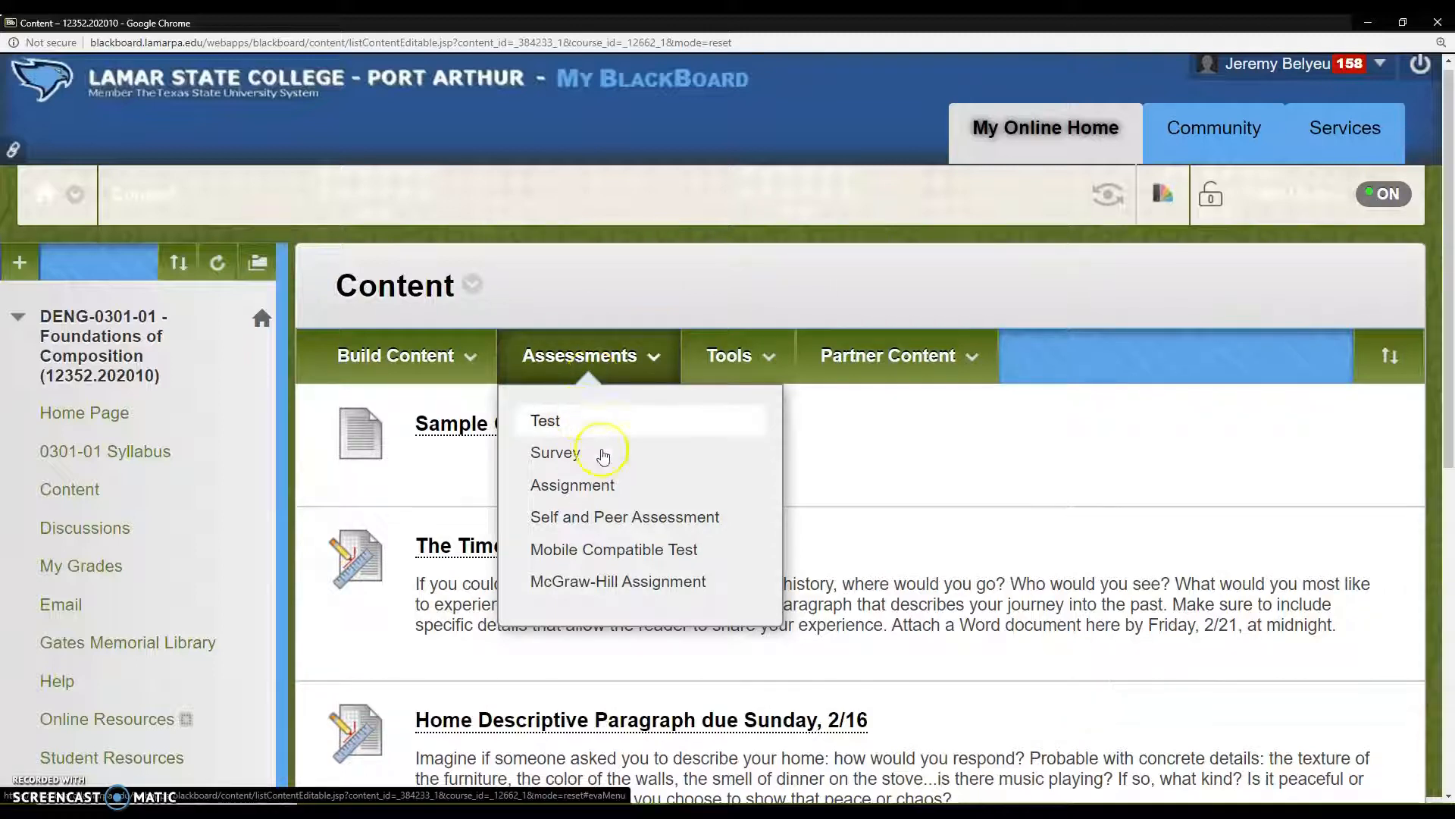
left_click(586, 485)
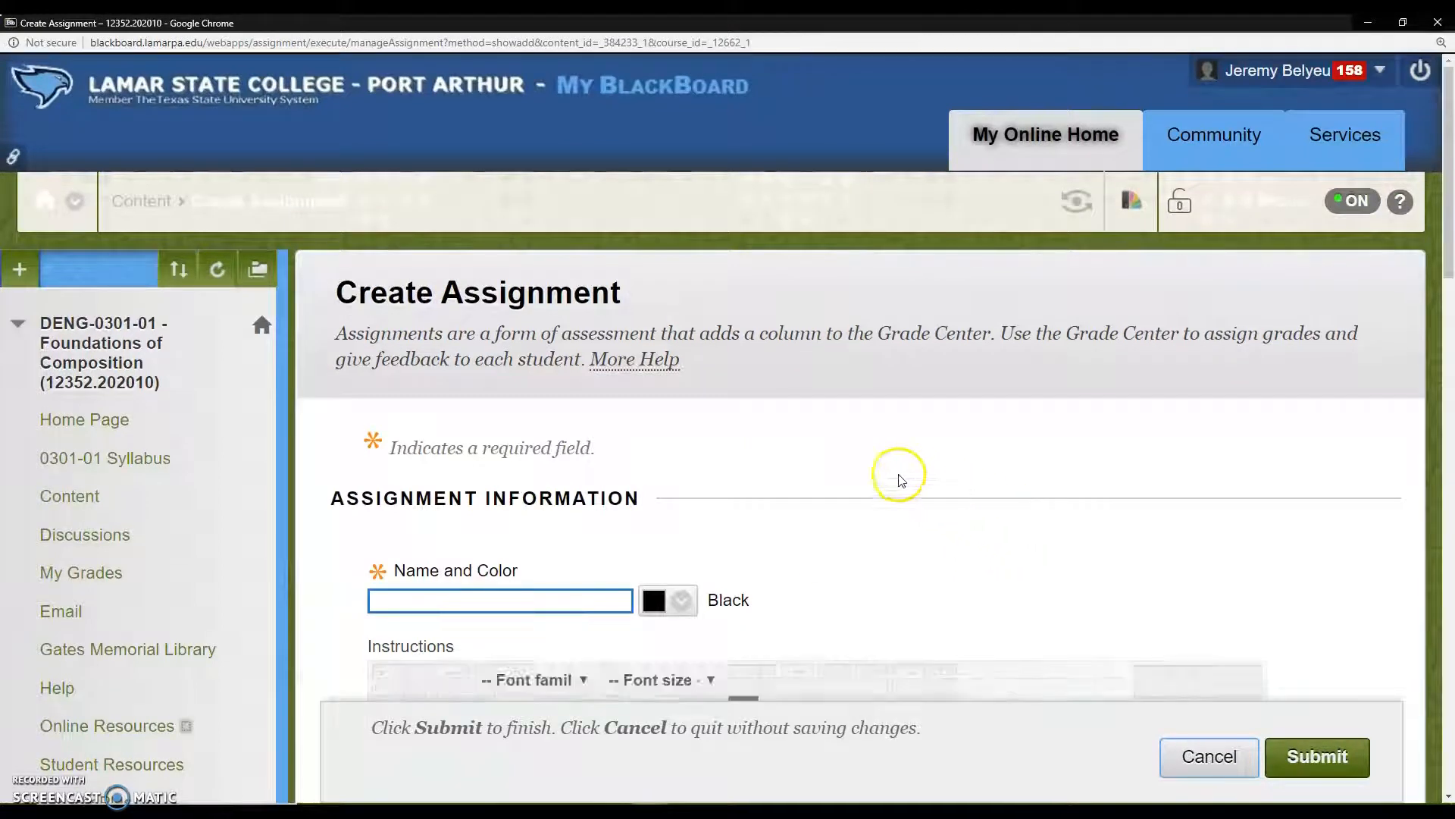
scroll(785, 444, "down", 3)
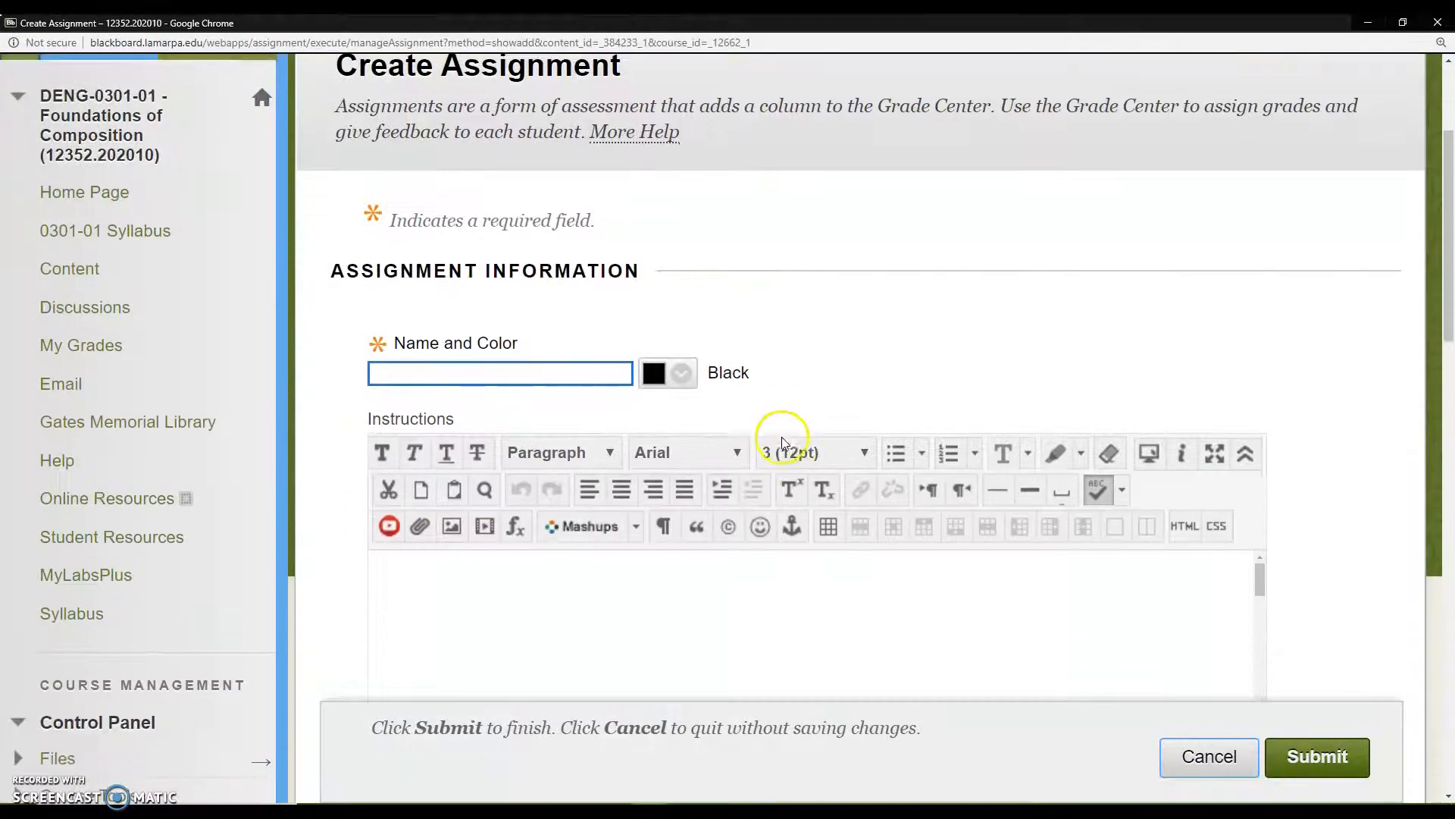
Step: Review the assignment form's instructions editor, file attachment options and due date settings
scroll(929, 391, "down", 2)
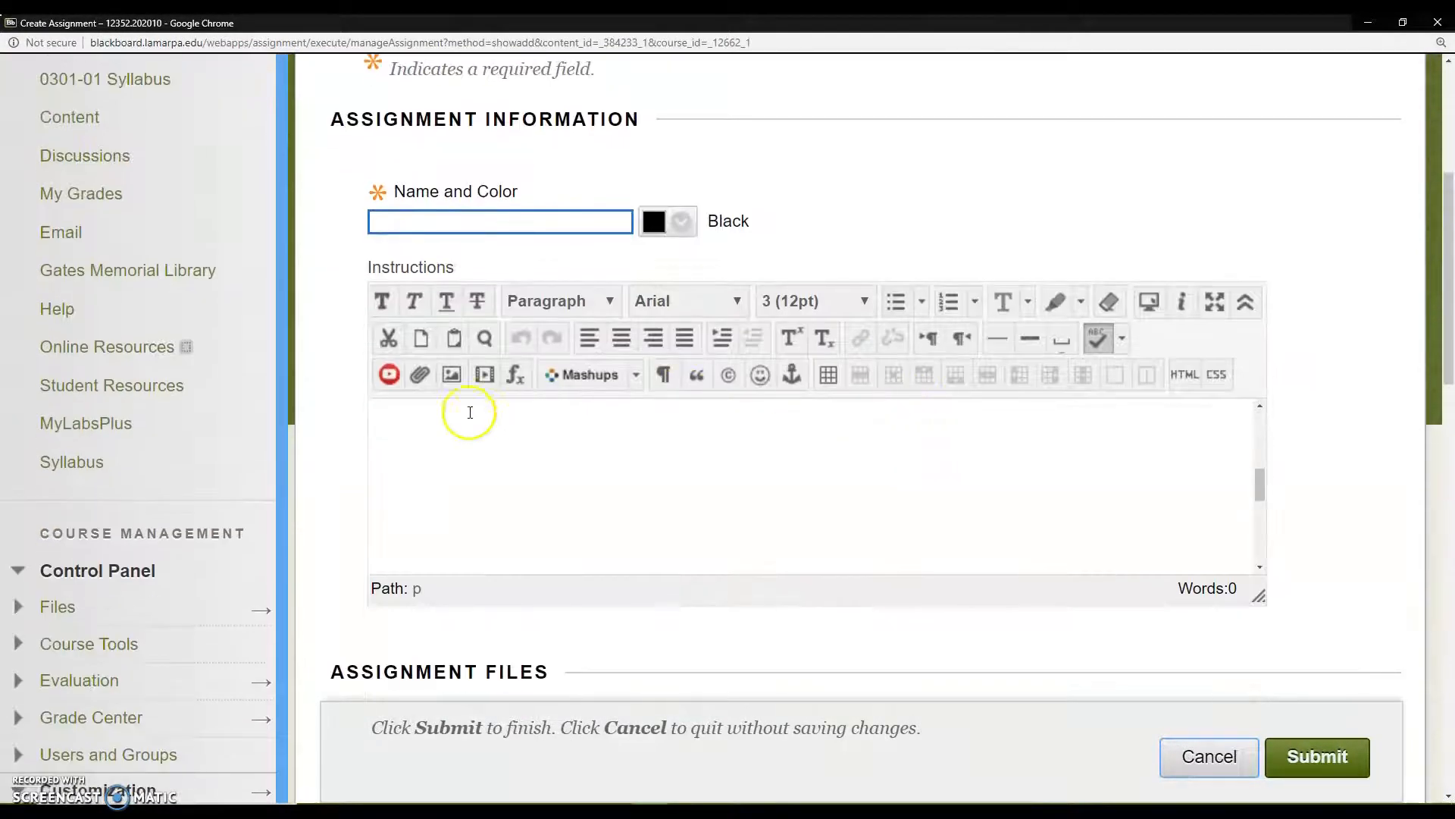
left_click(1258, 476)
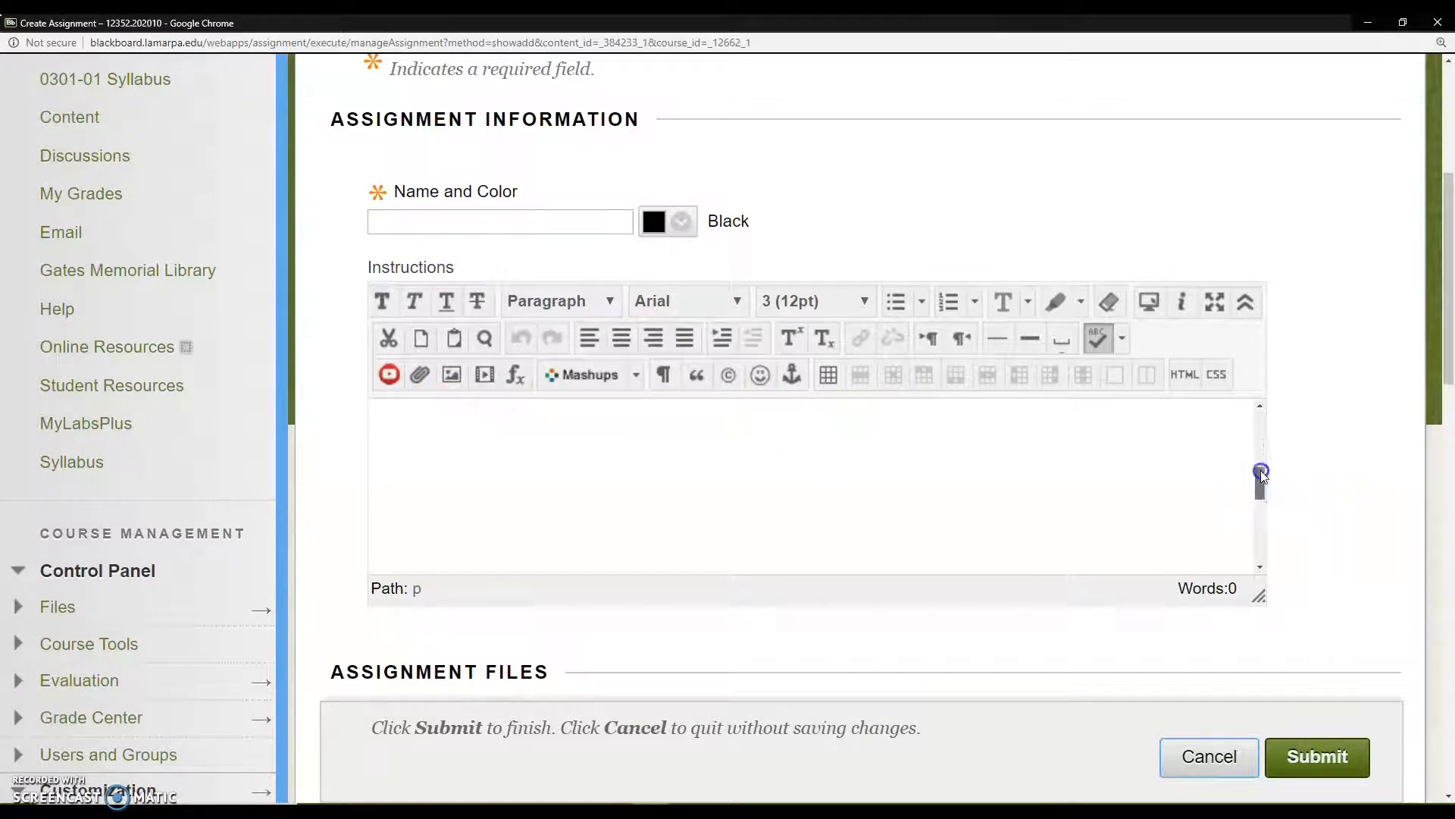
scroll(1267, 409, "down", 4)
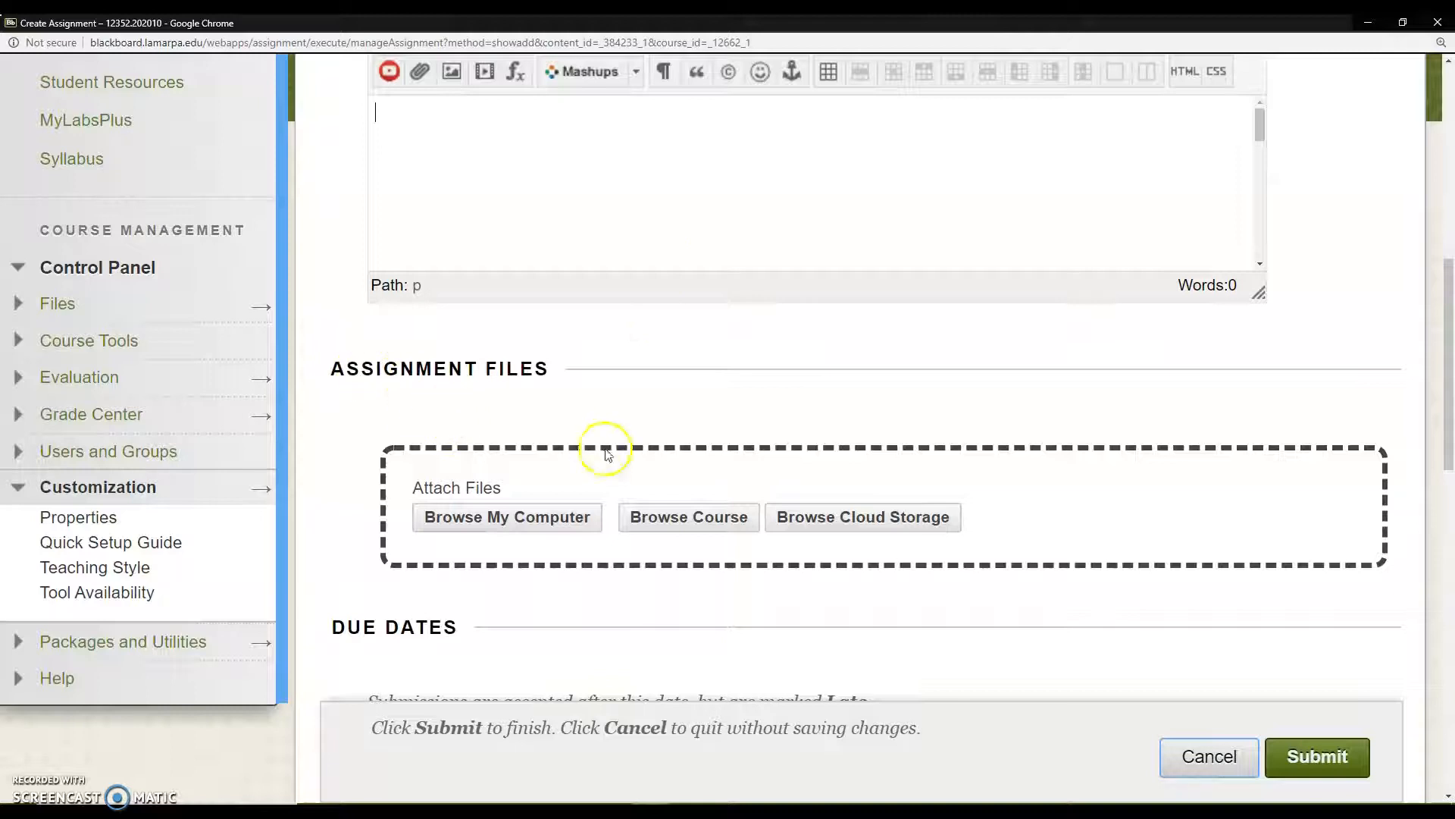
scroll(1076, 581, "down", 2)
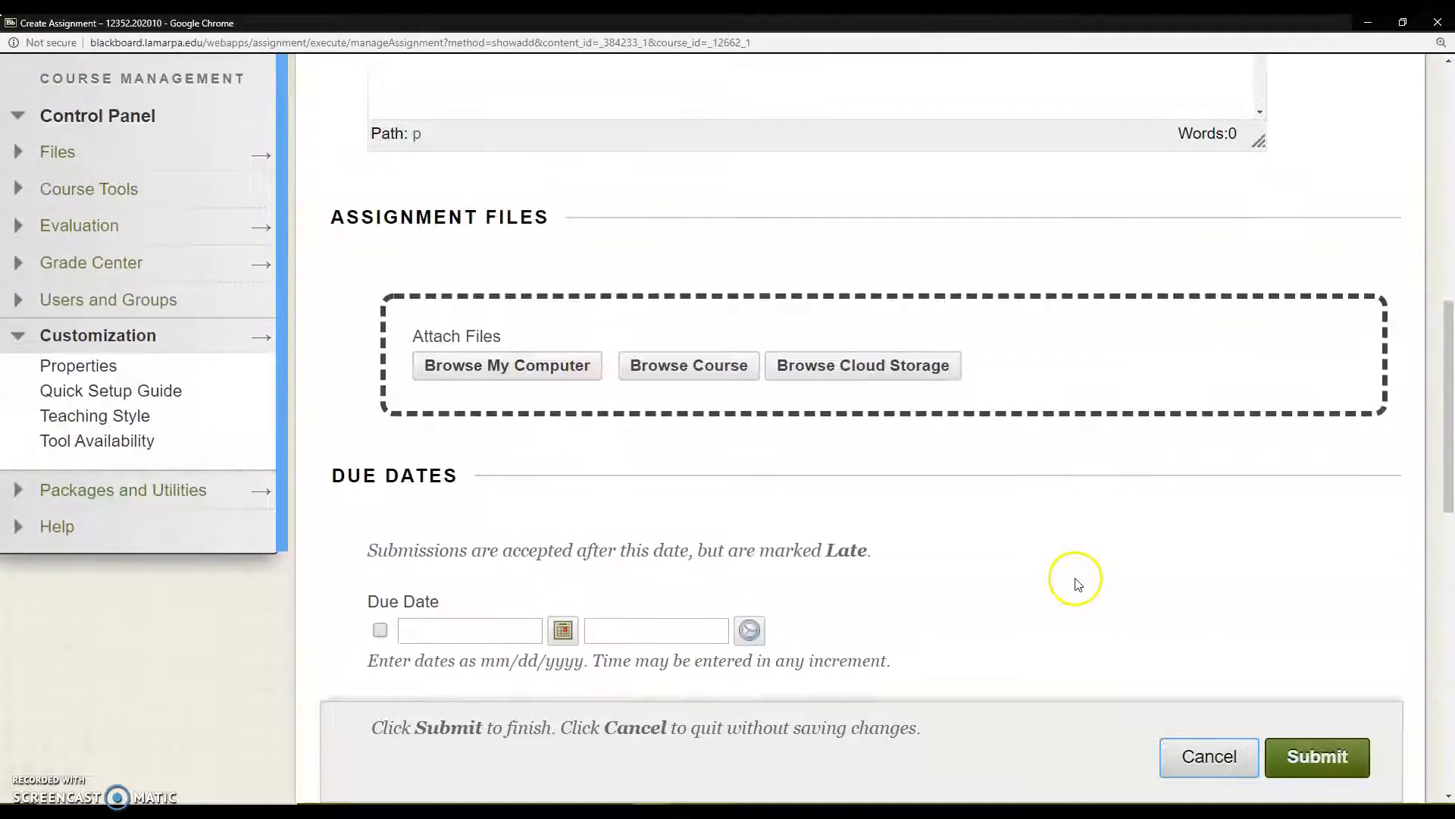
scroll(1077, 581, "down", 1)
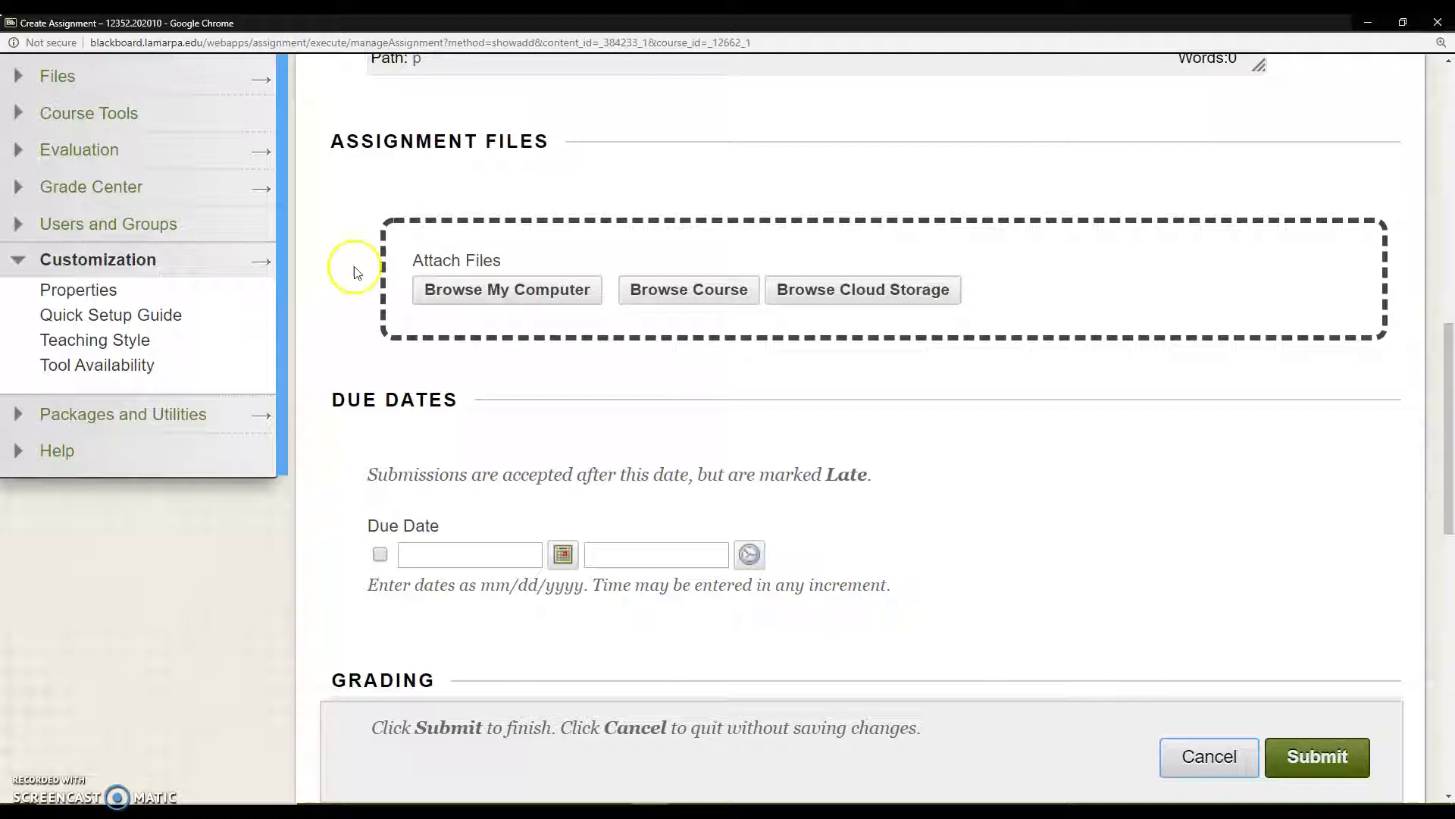
scroll(737, 455, "up", 8)
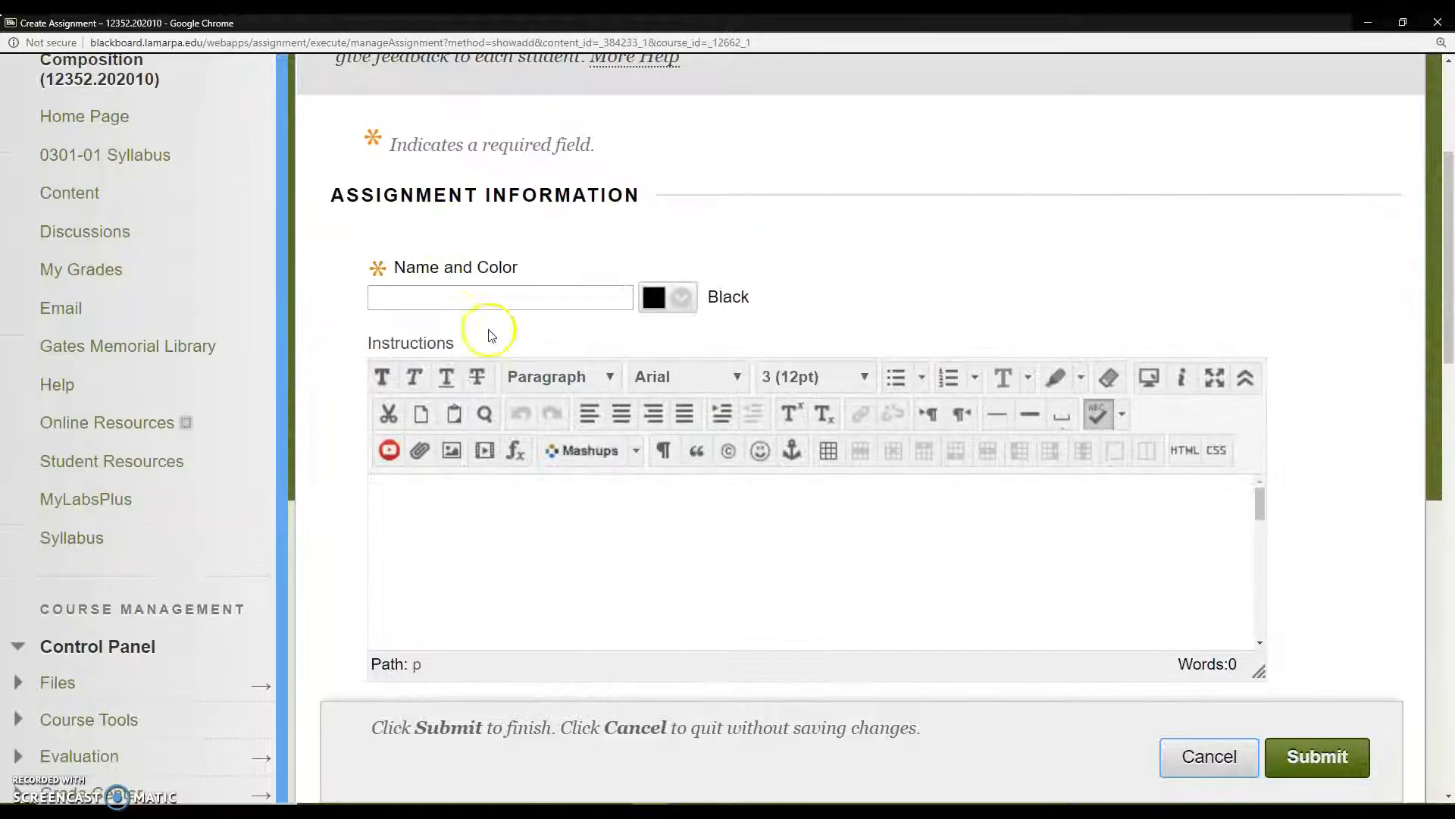
Step: Name the new assignment "Test 3 Essay"
left_click(483, 302)
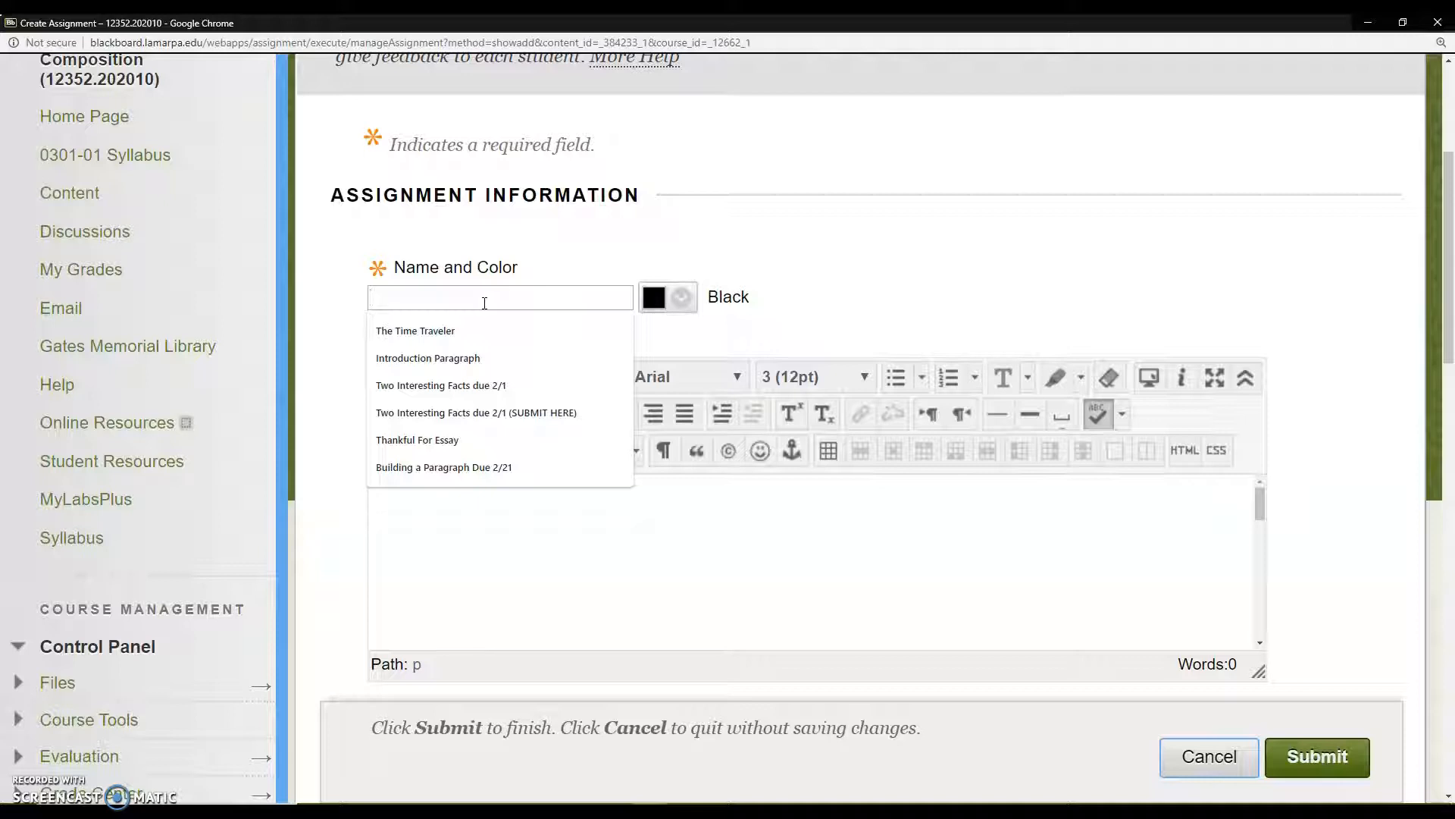
type("Tes")
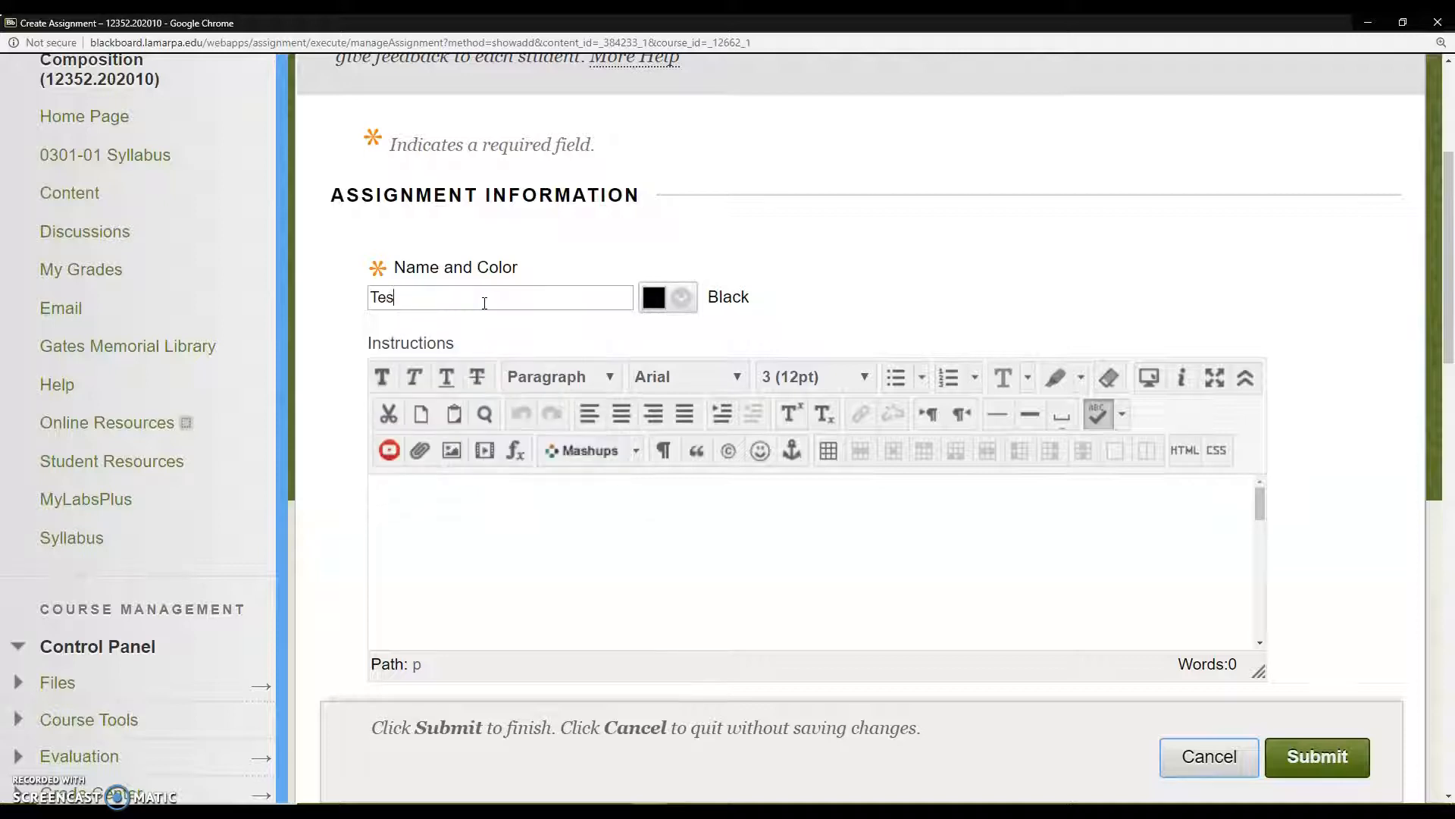
type("t 3")
type("Essay")
left_click(529, 261)
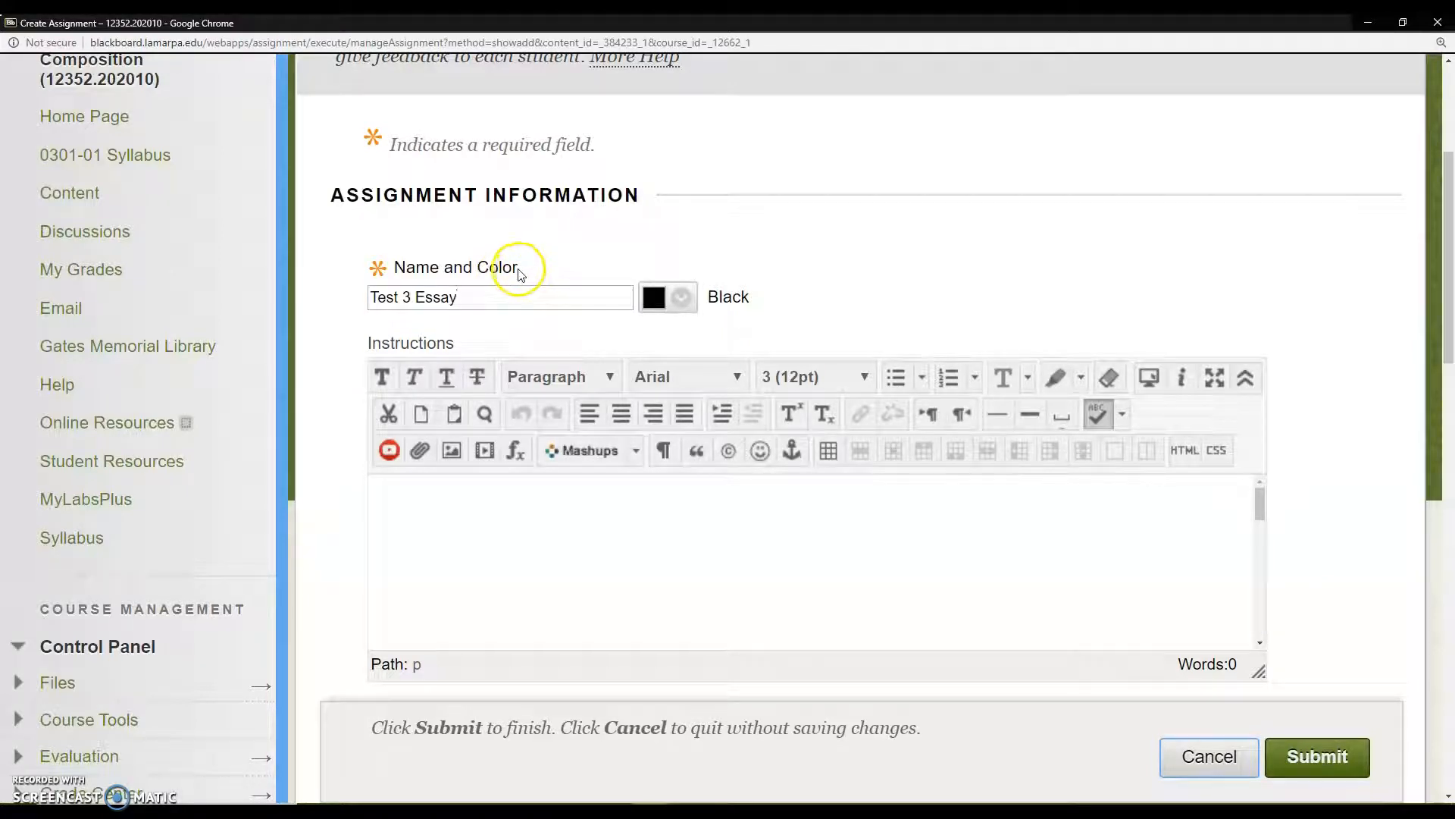
left_click(513, 282)
left_click(515, 280)
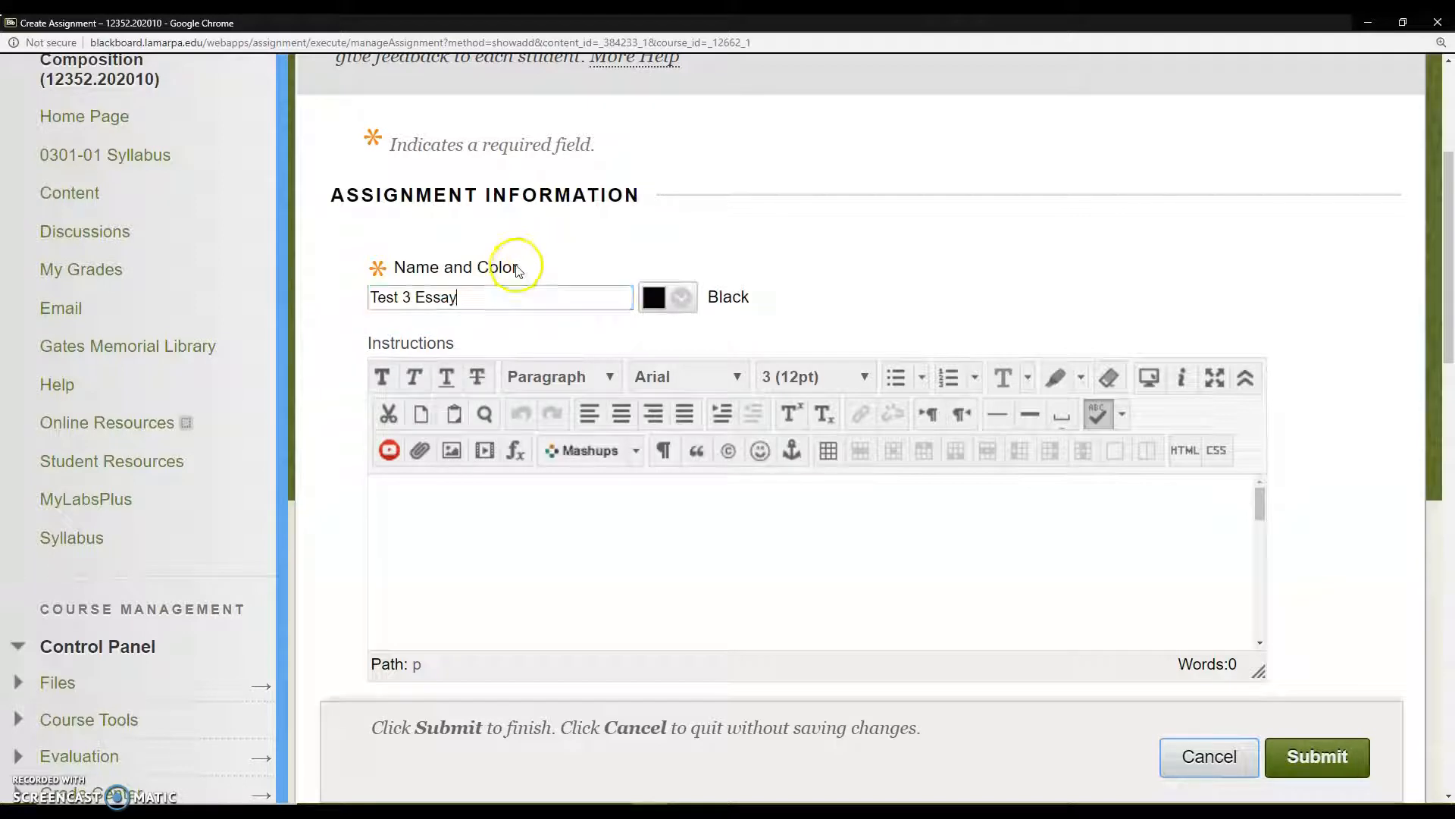
left_click(468, 296)
Step: Enter the instructions "Create a 500-word essay" for the assignment
left_click(517, 490)
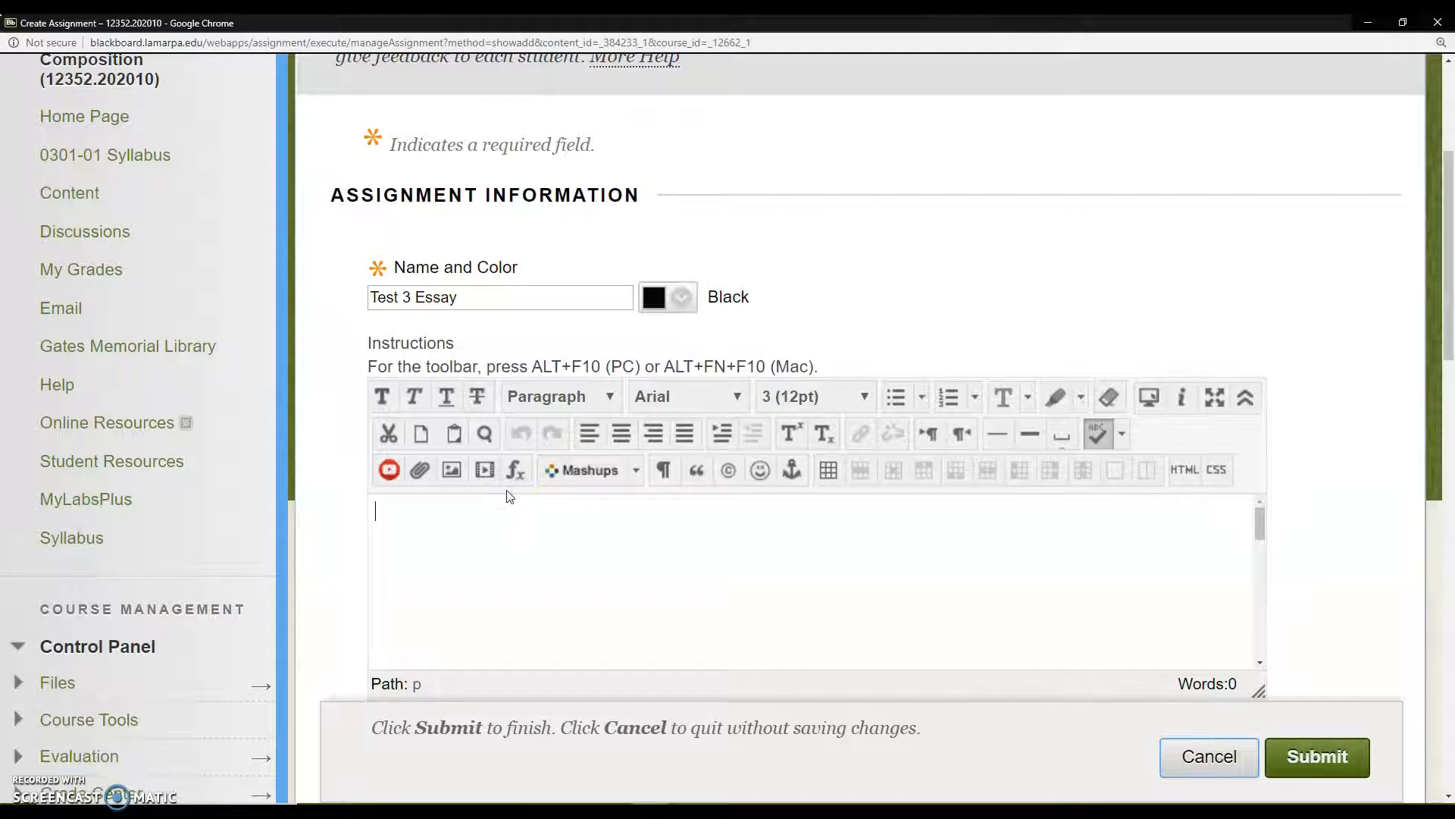
type("Crea")
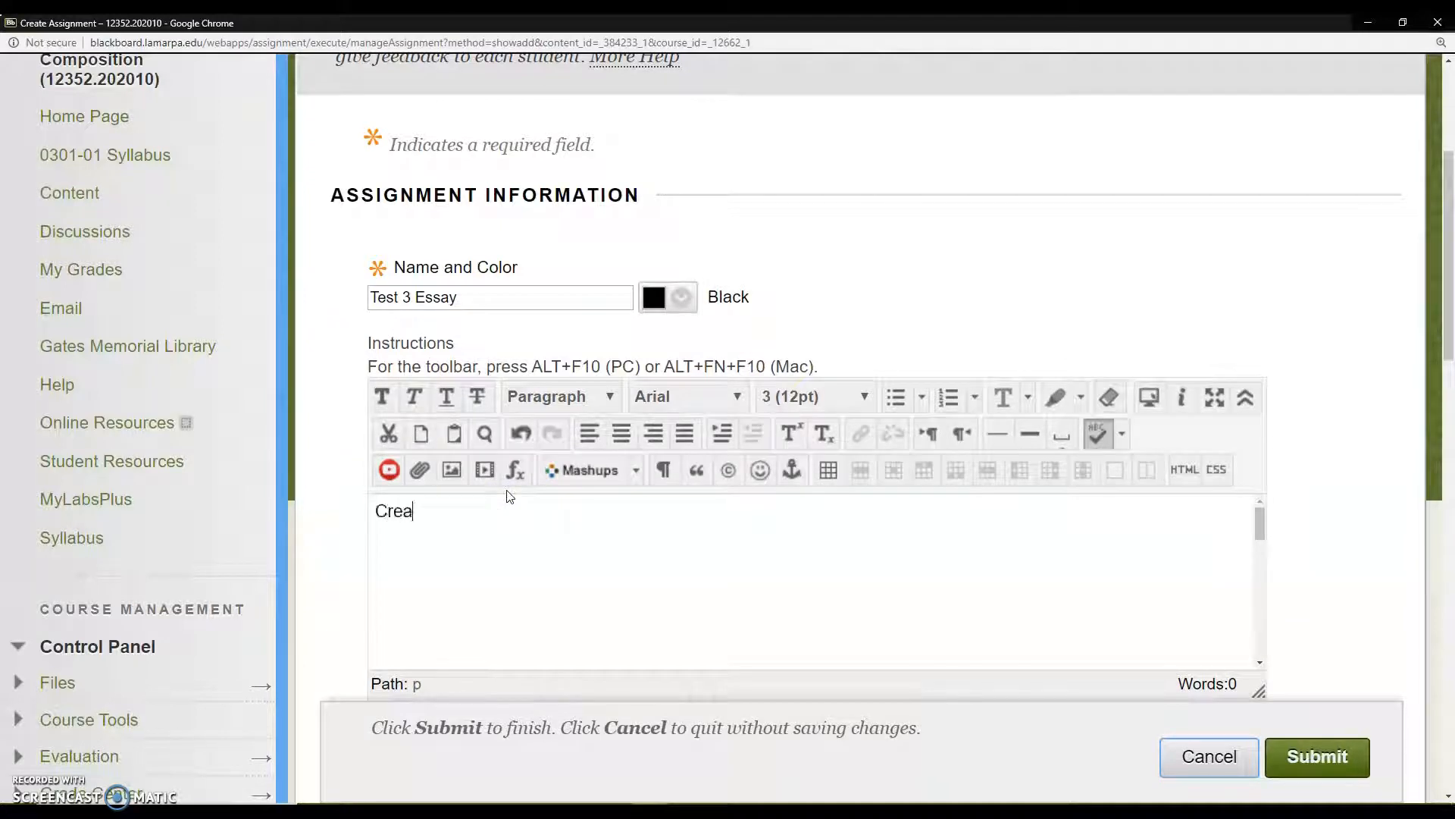
type("te a 500-word essay")
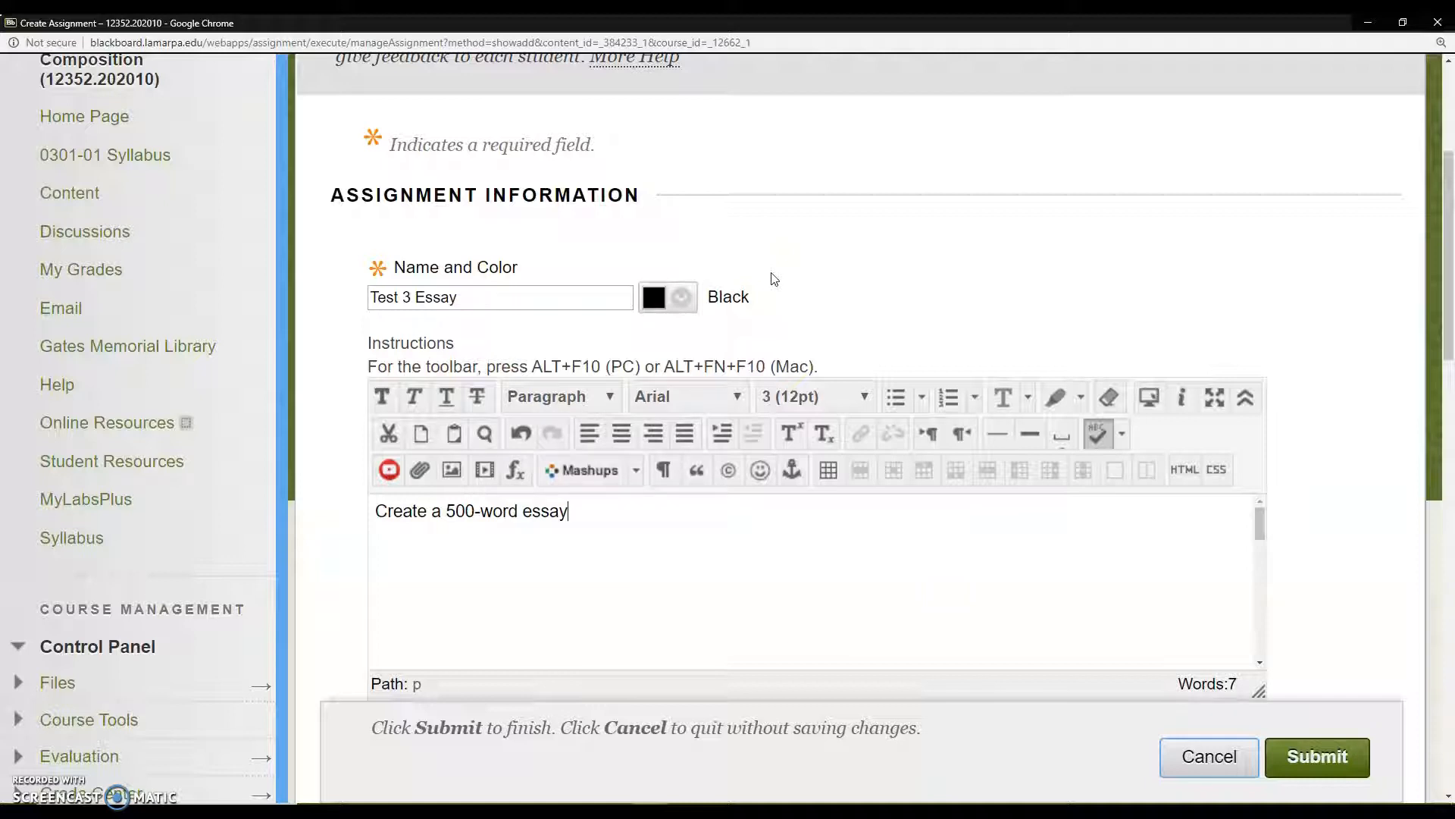
Step: Enable the assignment's due date for 03/24/2020 and set the due time to 11:59 PM
scroll(1267, 414, "down", 7)
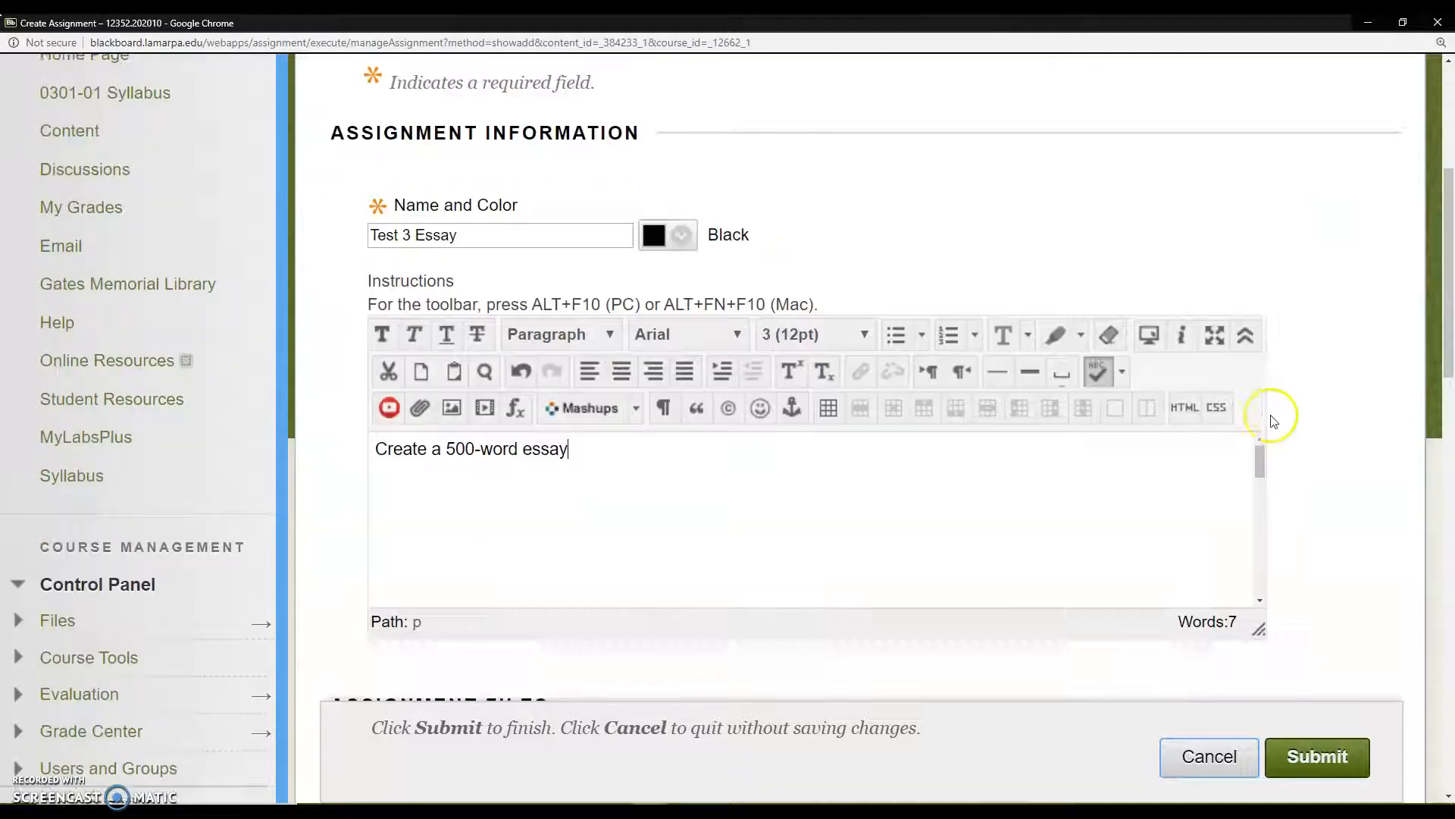
scroll(1273, 422, "down", 3)
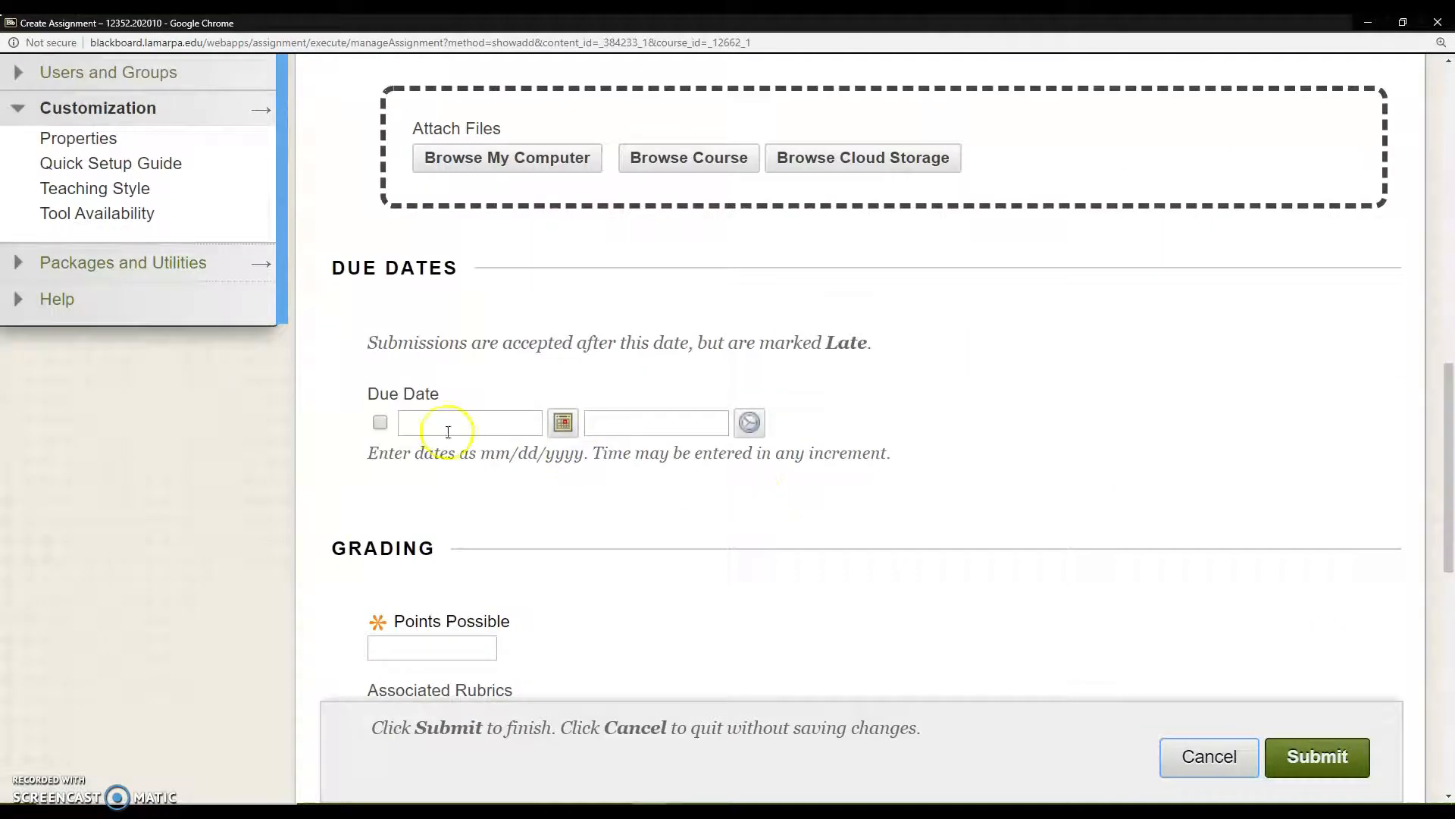
left_click(379, 423)
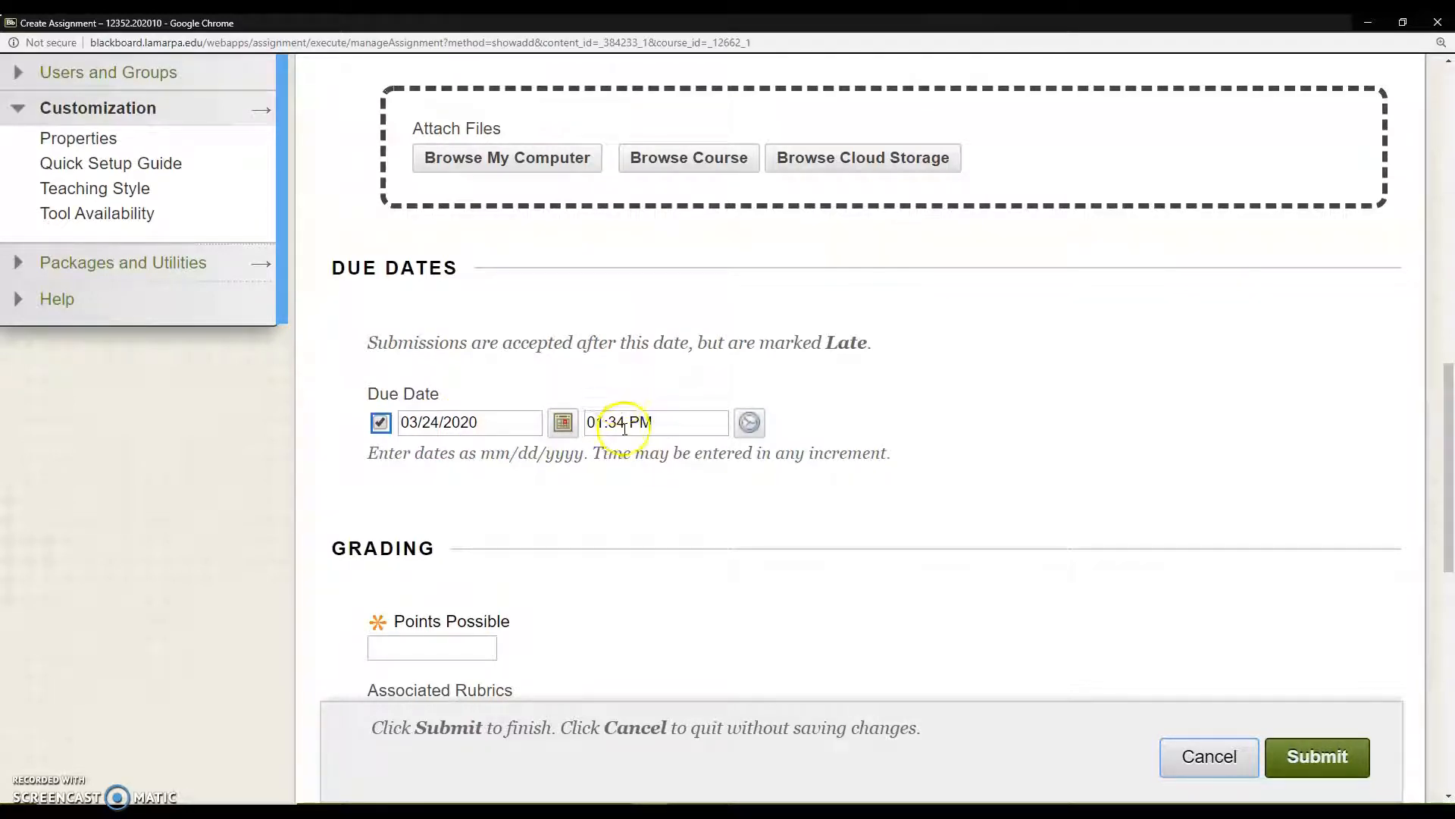
left_click_drag(626, 423, 541, 430)
type("11")
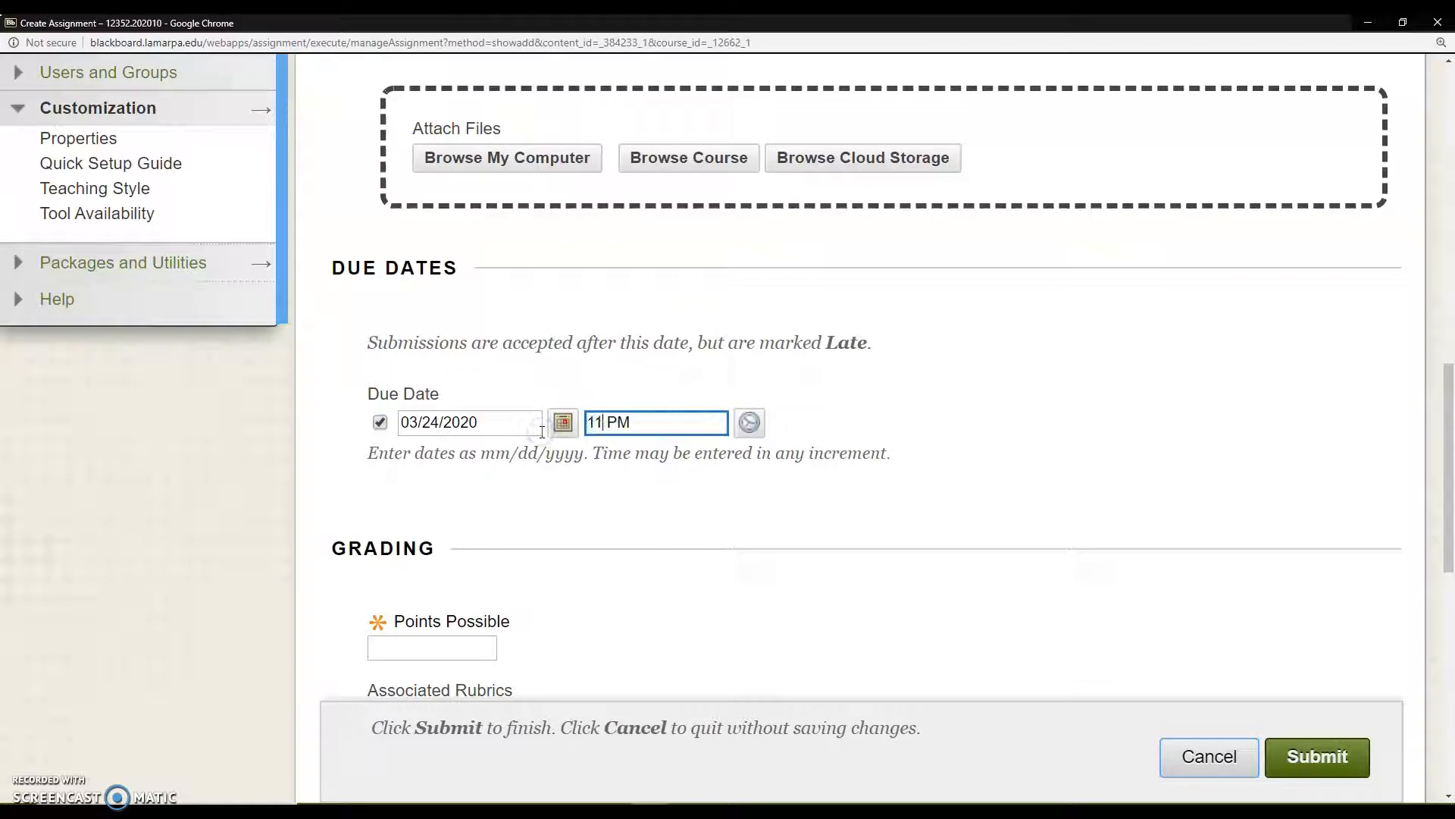
key("Tab")
key("Tab")
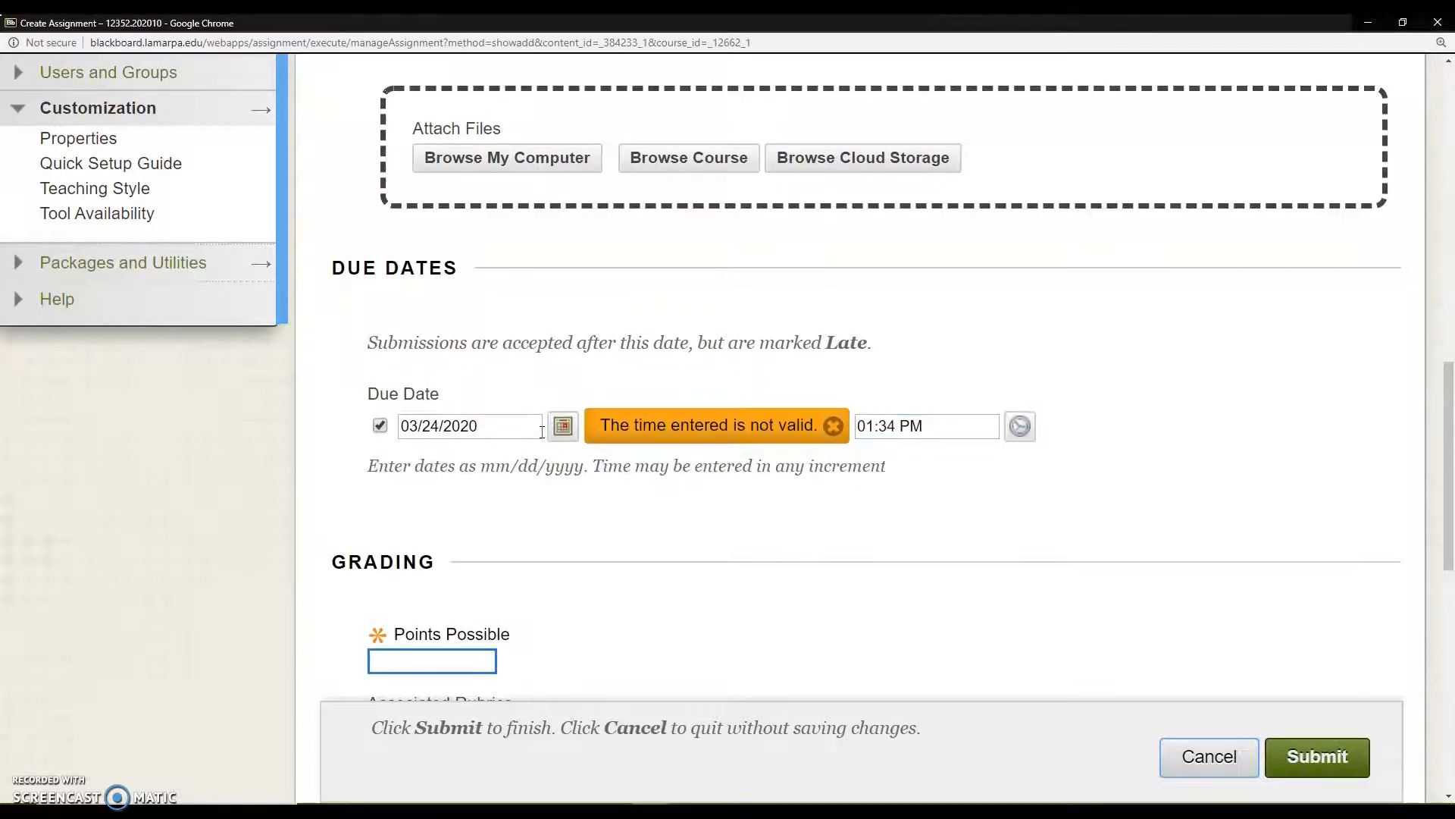
left_click(832, 425)
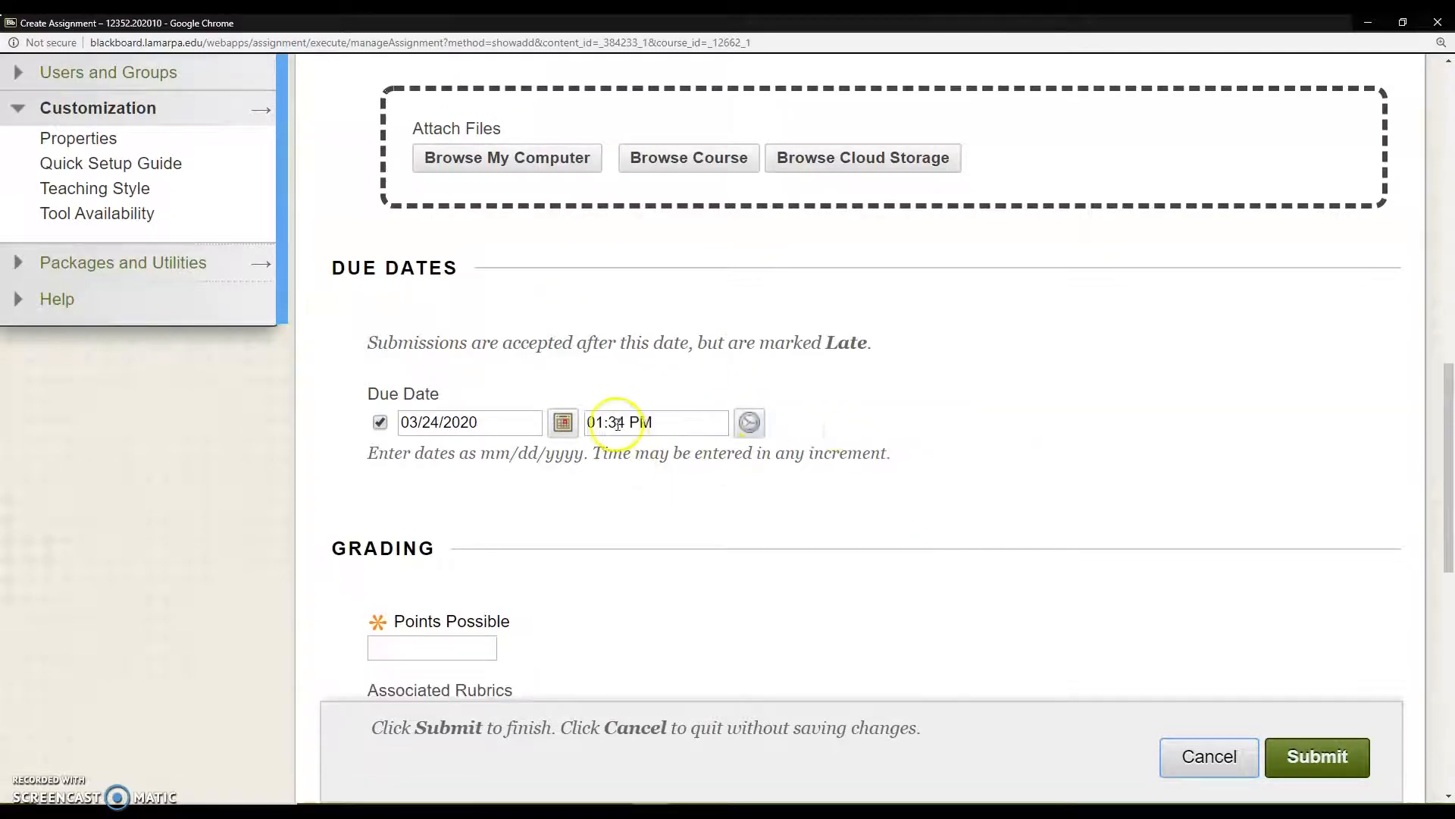
left_click_drag(629, 421, 583, 426)
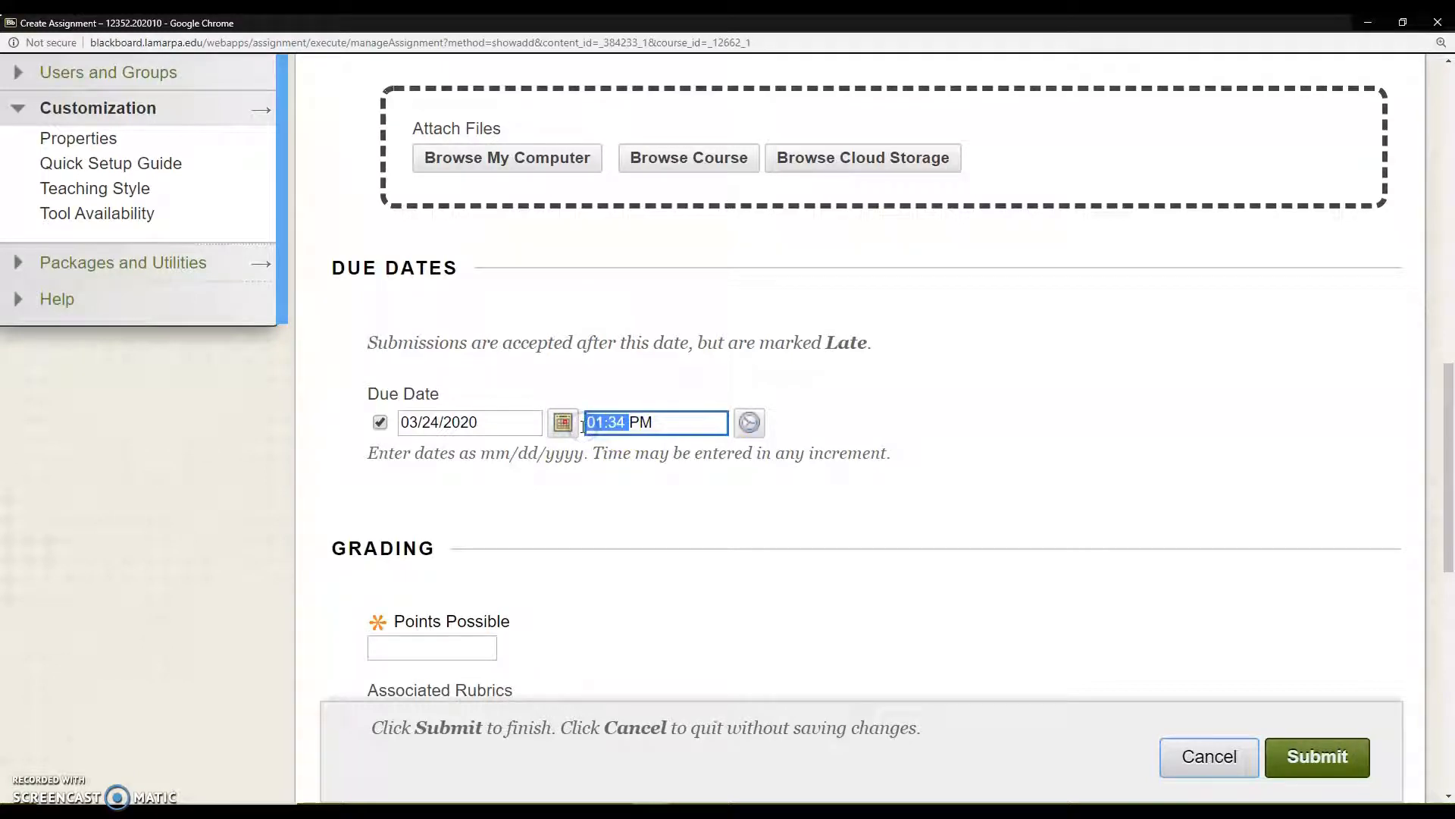
type("11")
Step: Examine the preset due time choices and close the list without picking one
left_click(750, 423)
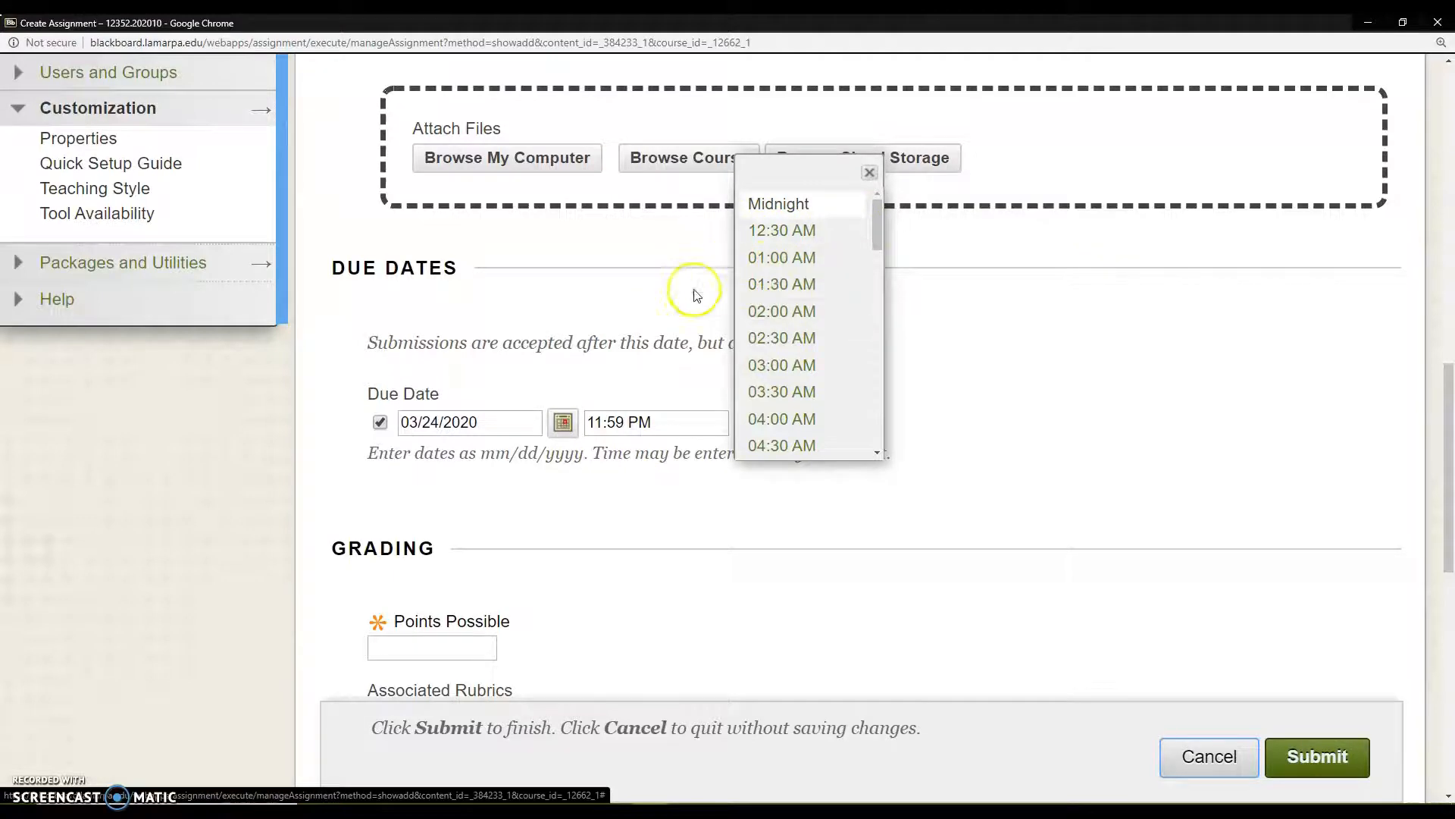
left_click(876, 216)
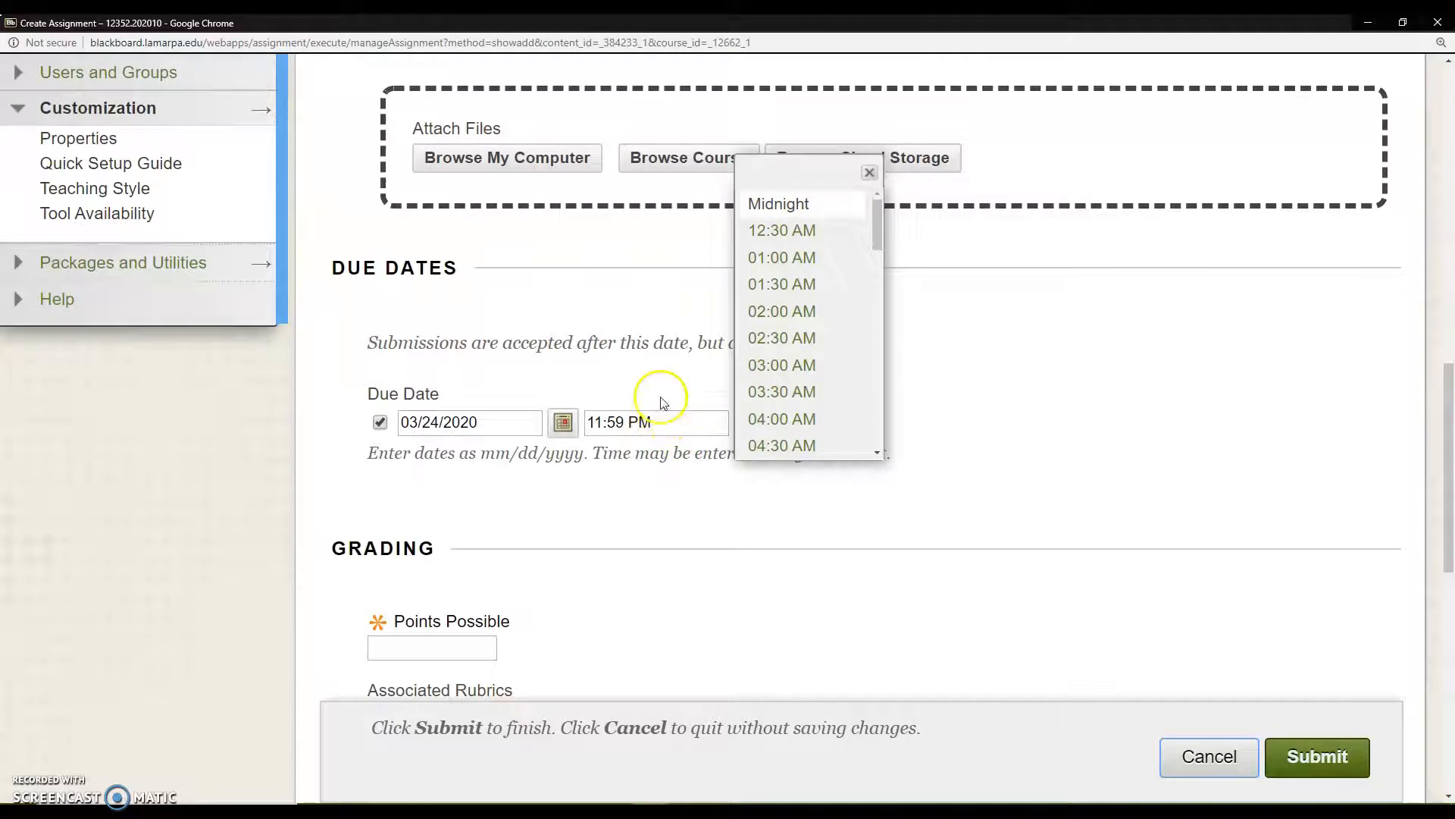
left_click(869, 173)
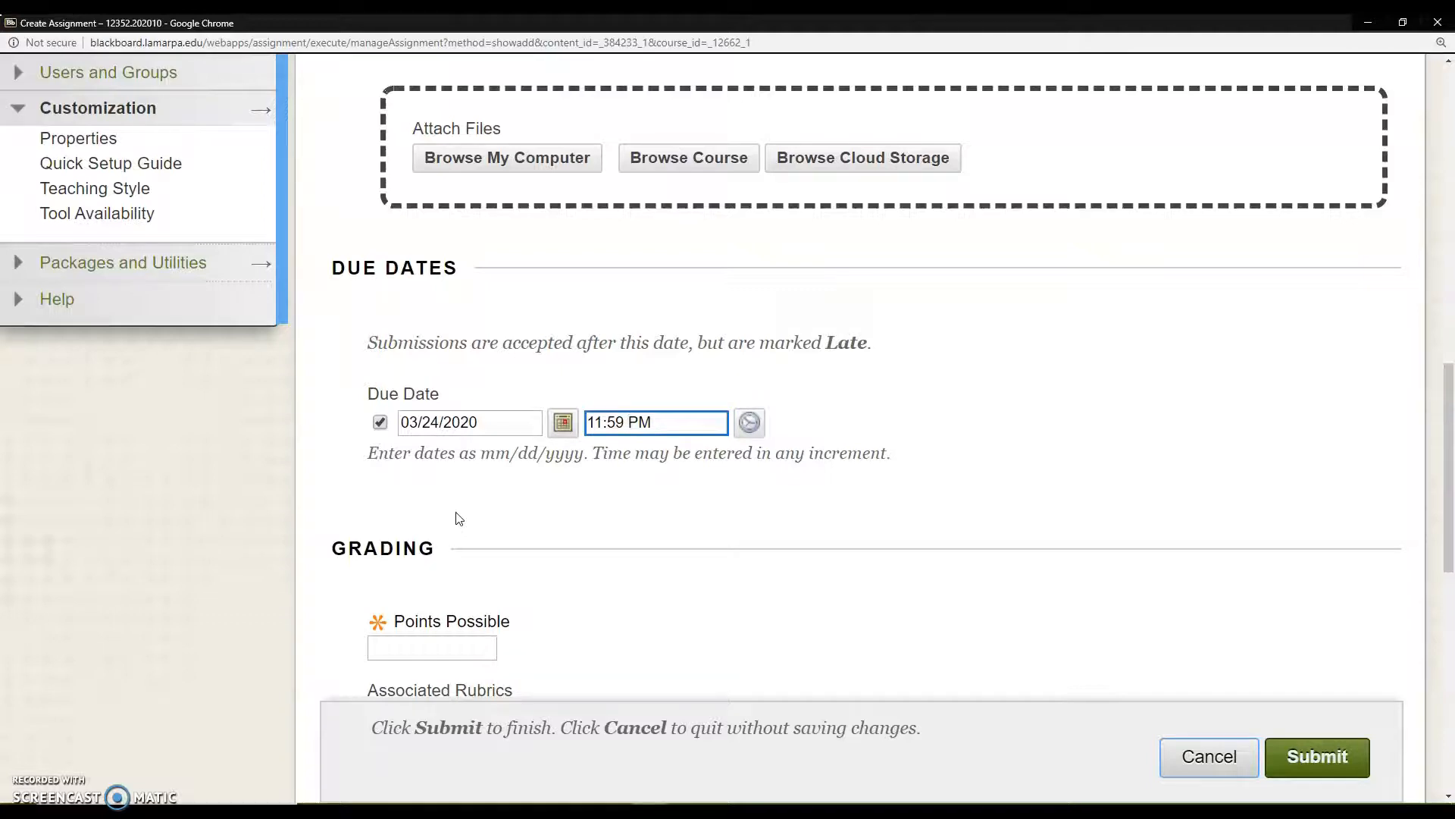
Step: Set the assignment's points possible to 100 and look at the option for adding a rubric
left_click(426, 650)
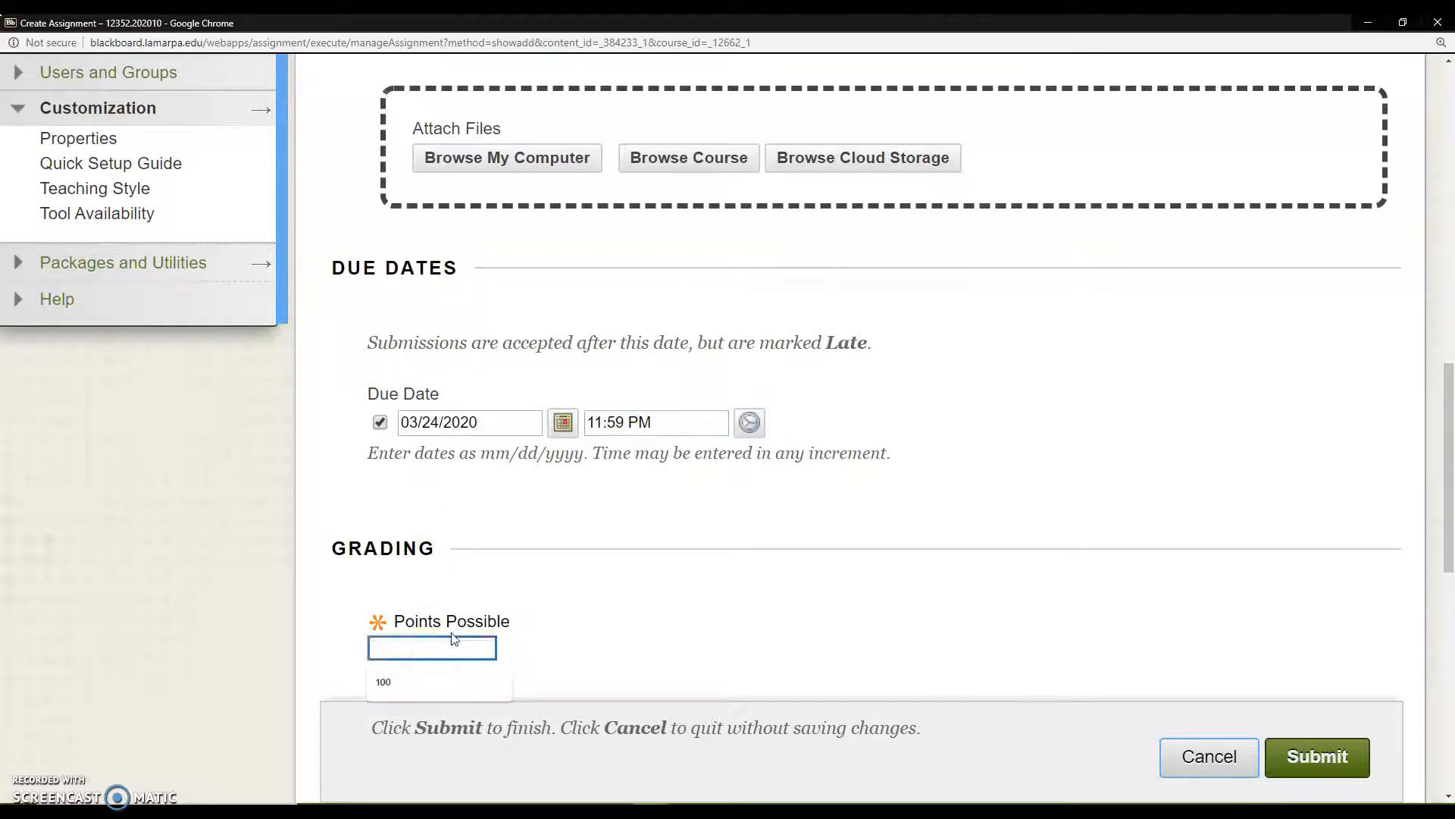
type("100")
scroll(650, 562, "down", 5)
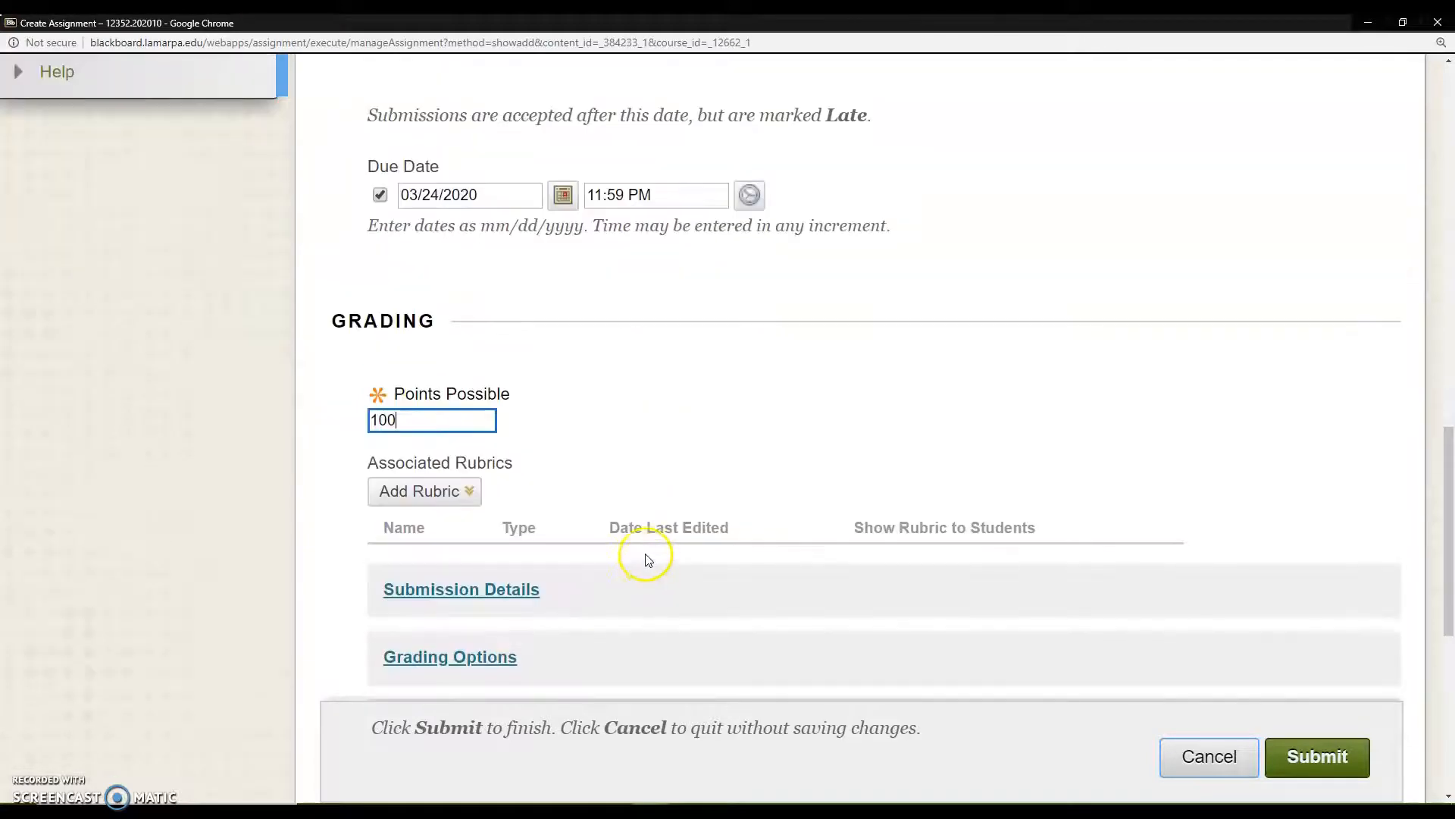
left_click(437, 338)
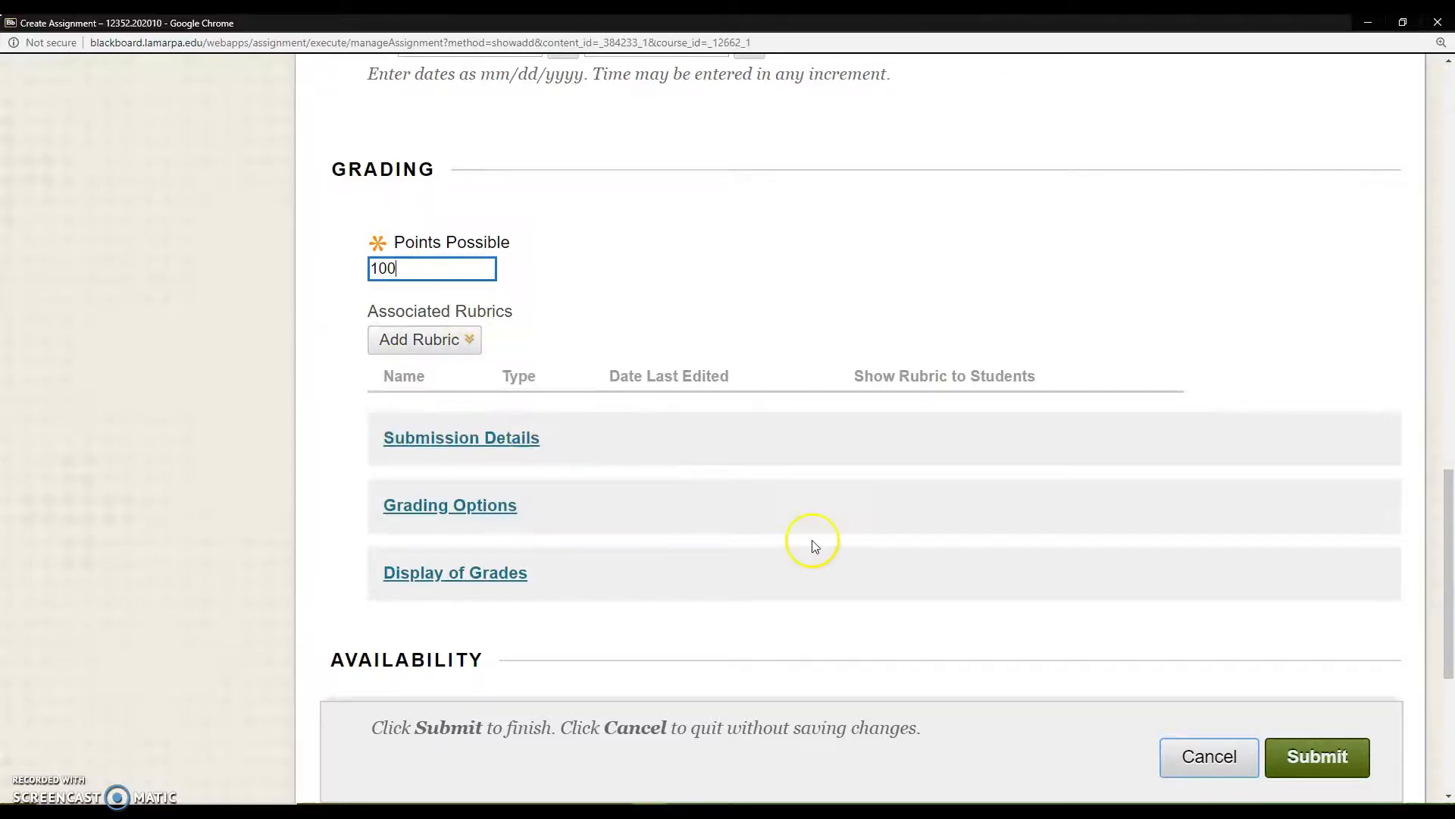
Step: Turn the Make the Assignment Available setting off and back on
scroll(907, 548, "down", 4)
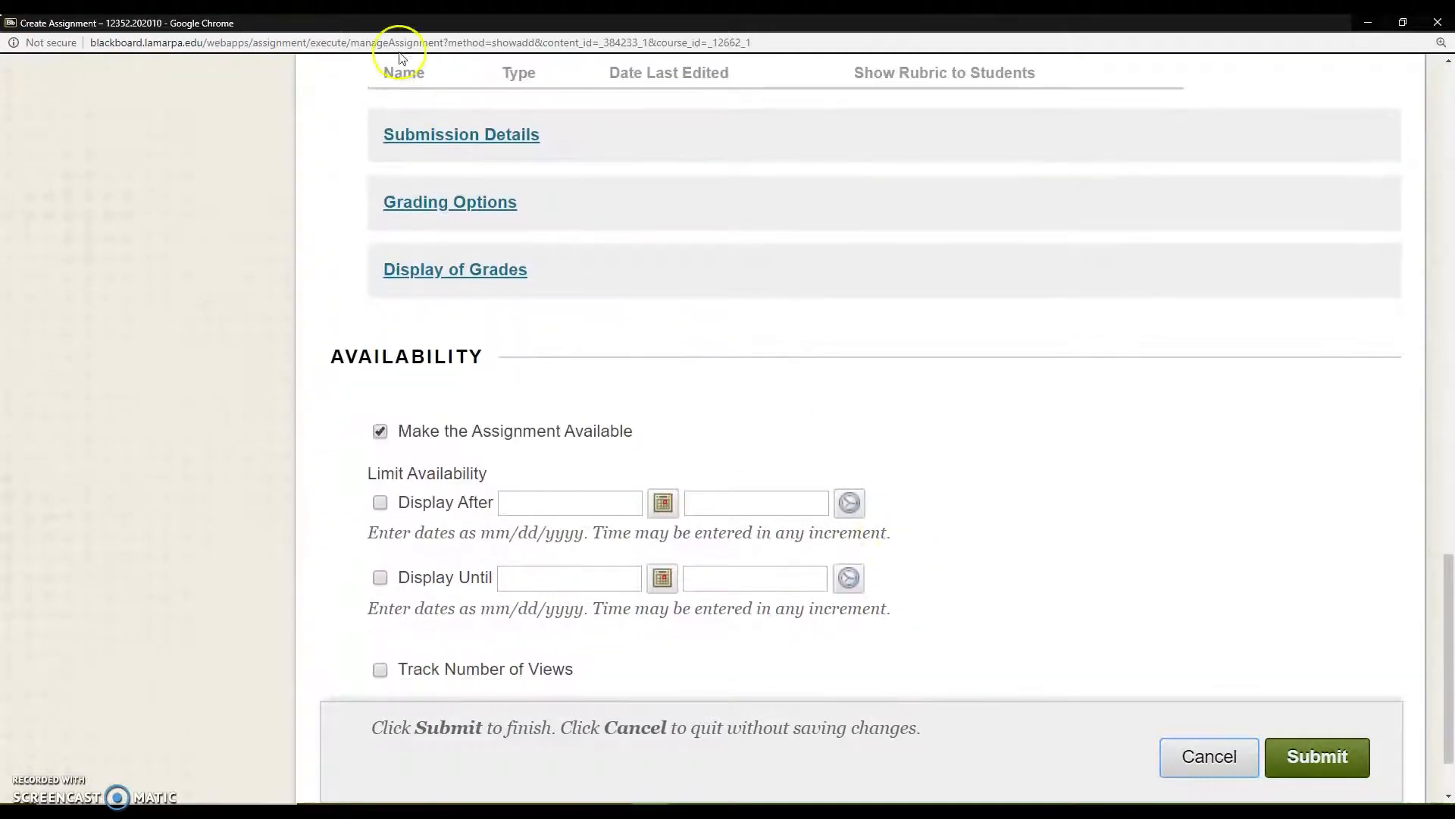
left_click(381, 433)
left_click(380, 430)
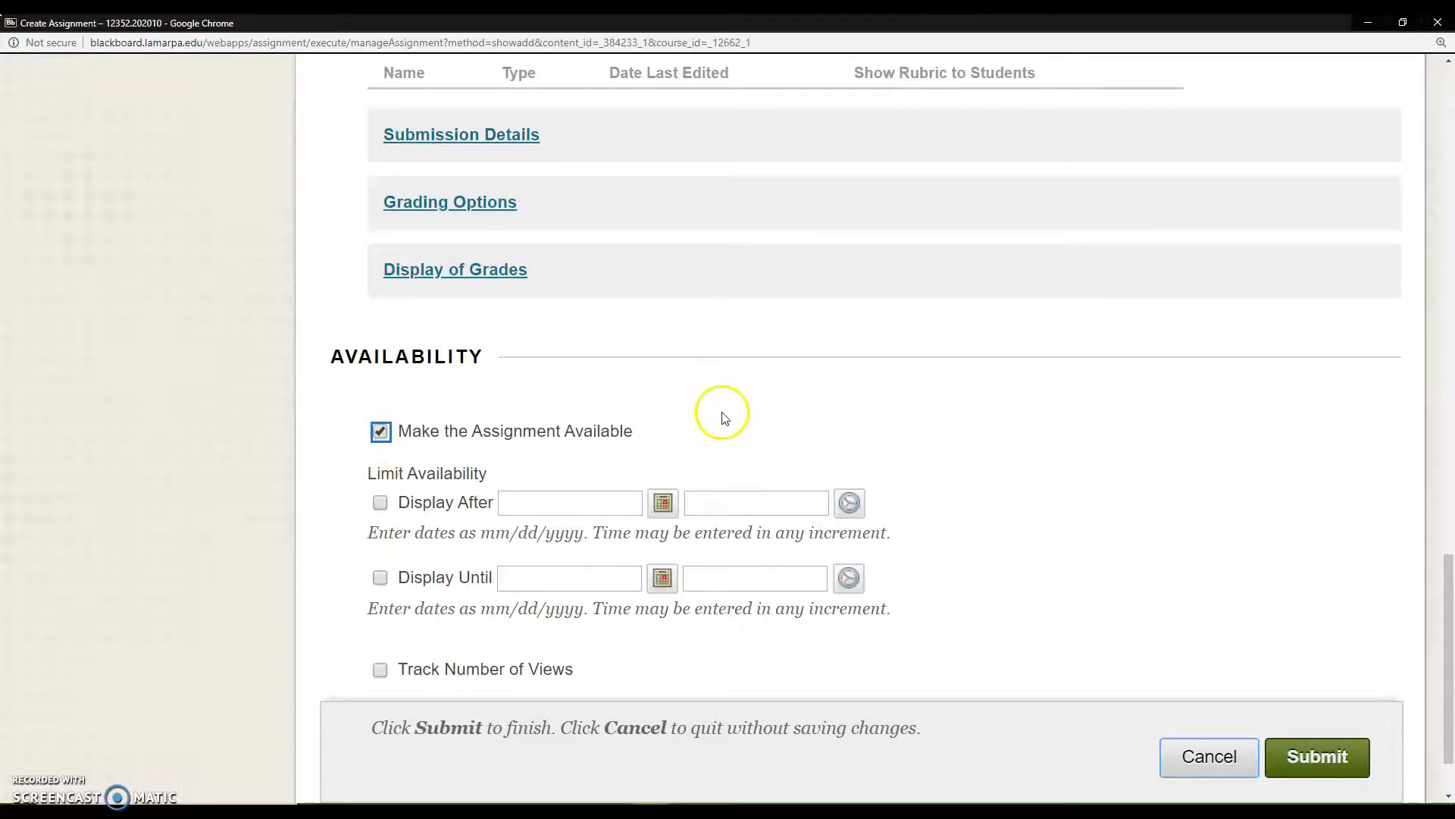
scroll(720, 412, "down", 2)
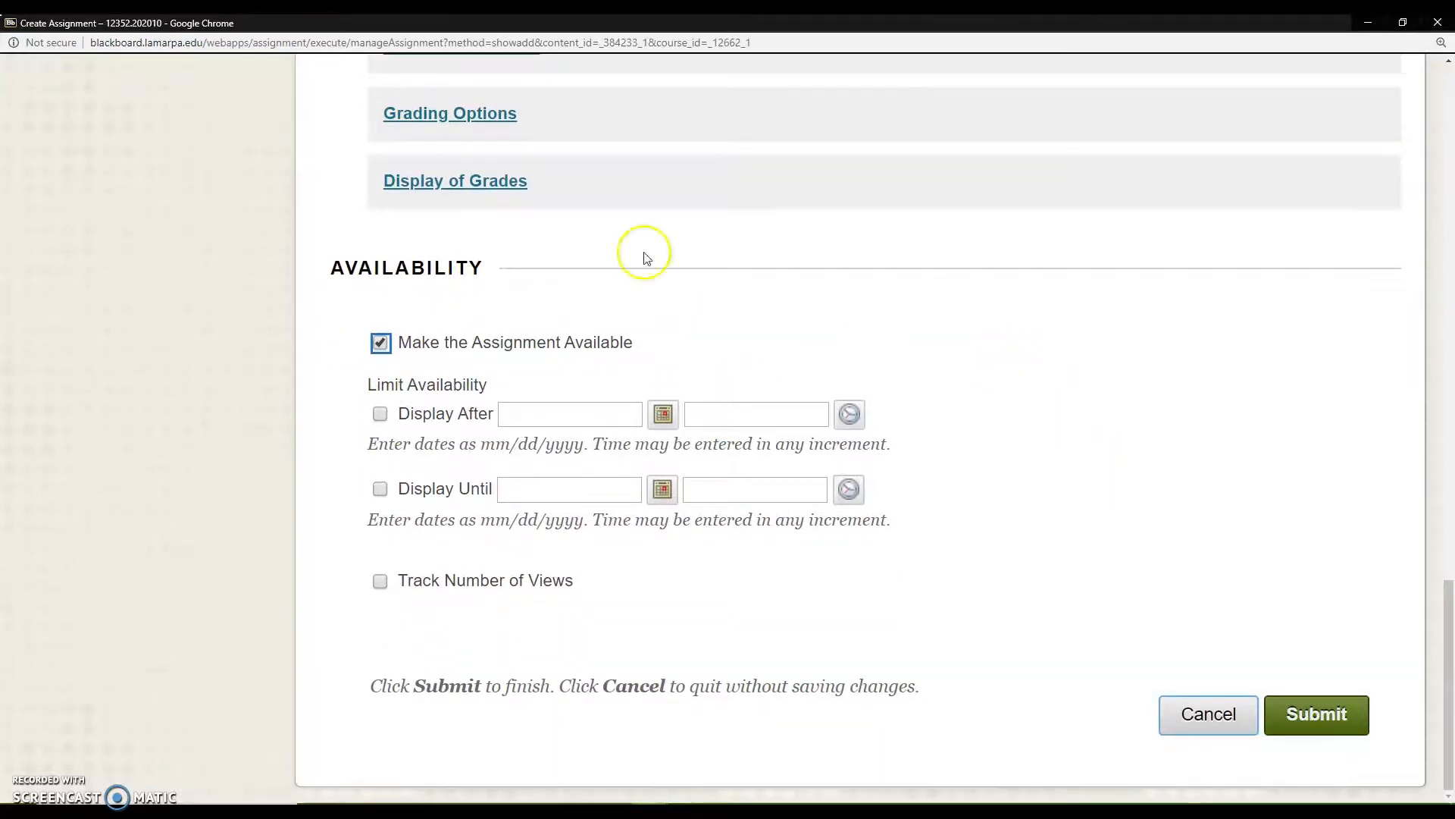
left_click(380, 343)
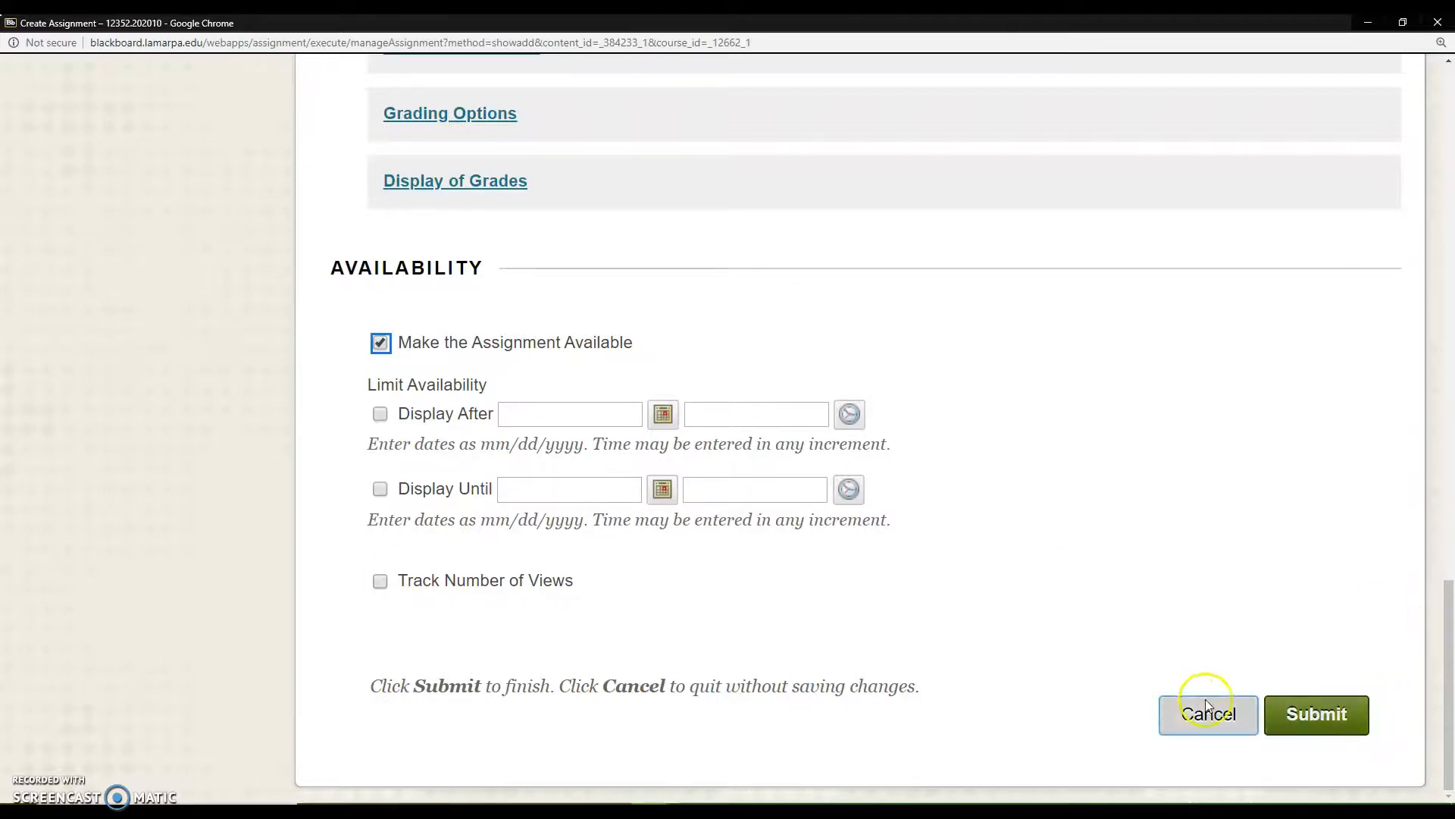
Step: Submit the assignment and move Test 3 Essay to the top of the Content items, above Sample Cover Letter
left_click(1311, 720)
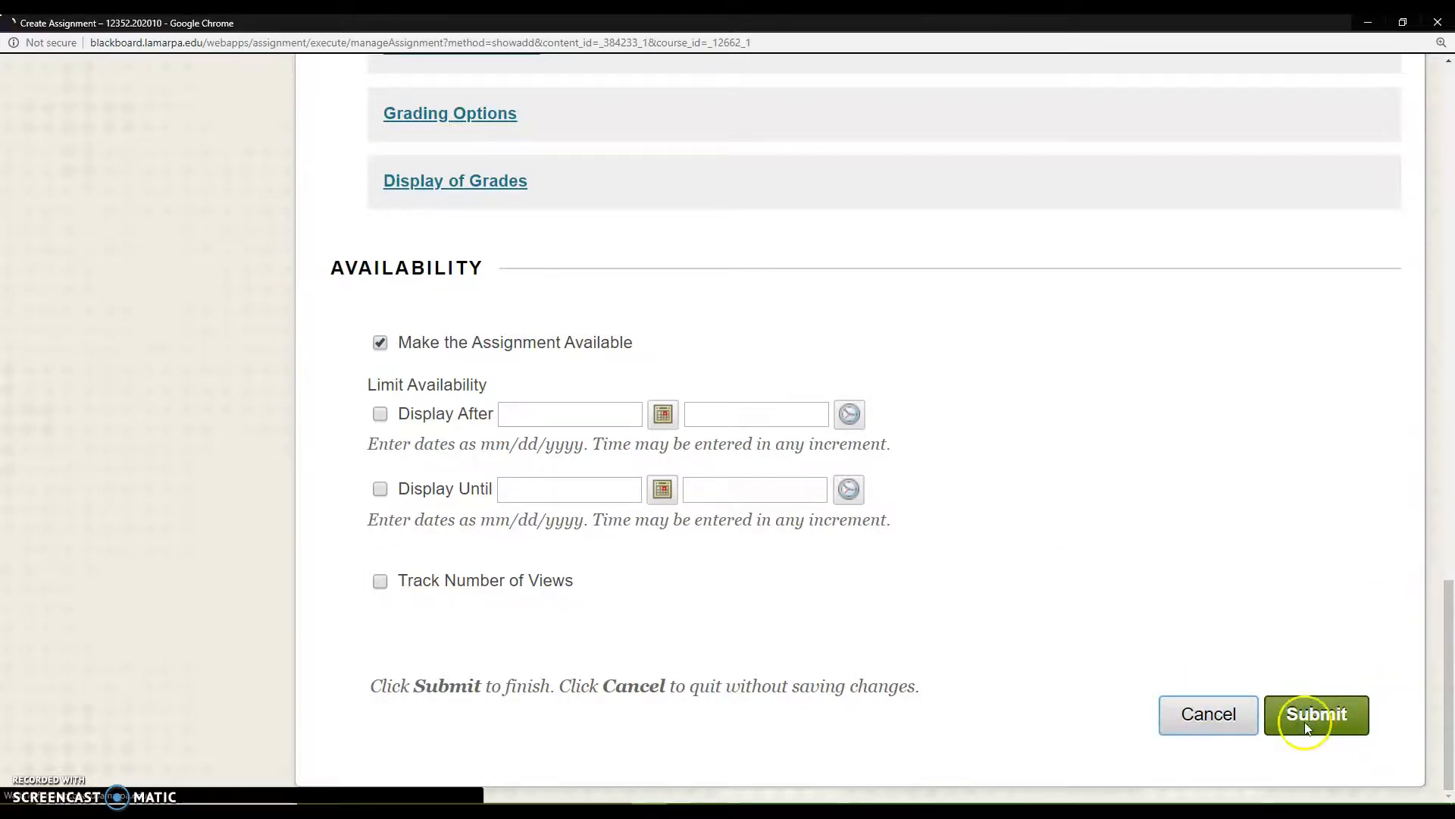
scroll(774, 516, "down", 5)
scroll(773, 520, "down", 5)
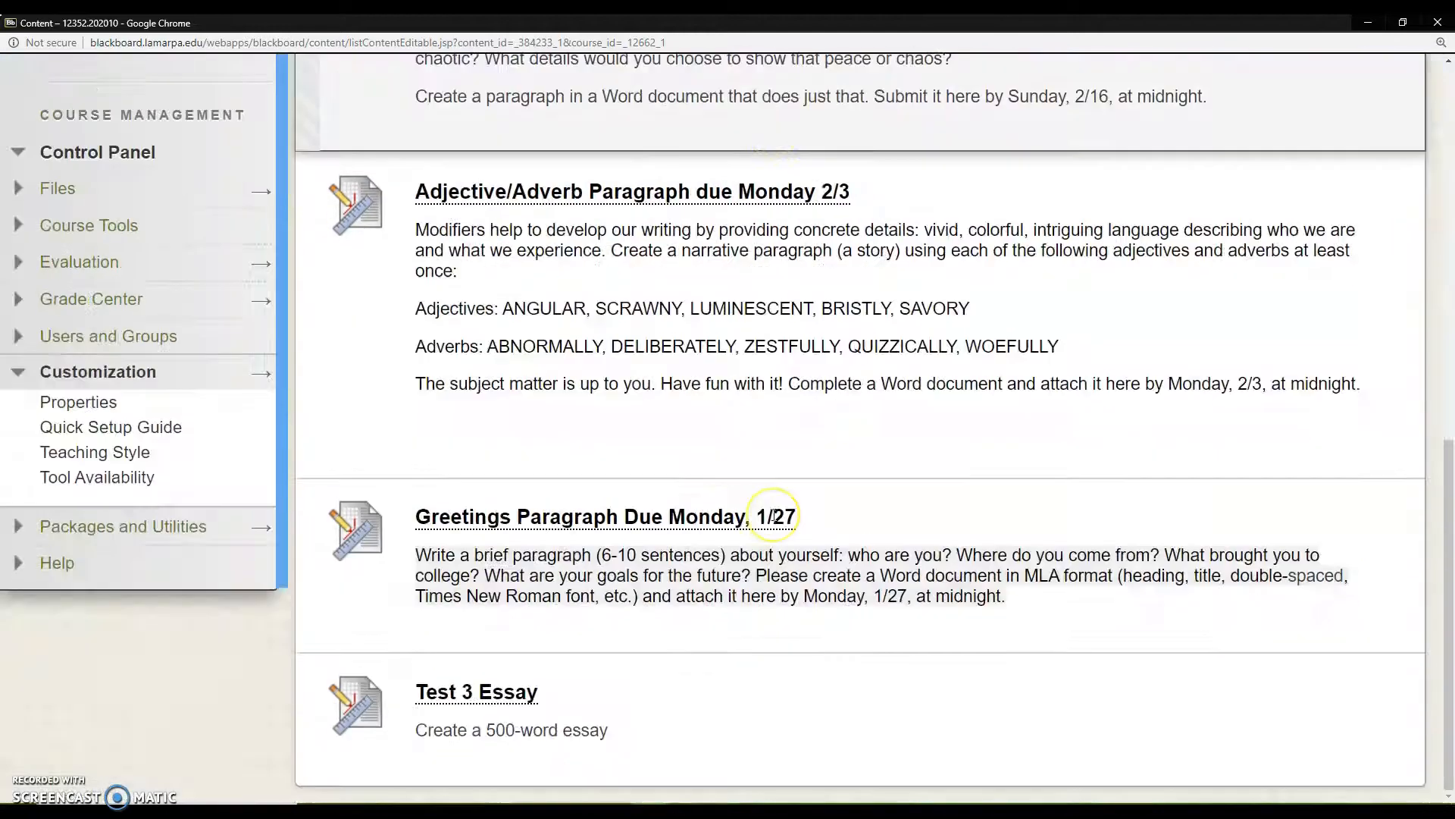
left_click_drag(304, 701, 362, 274)
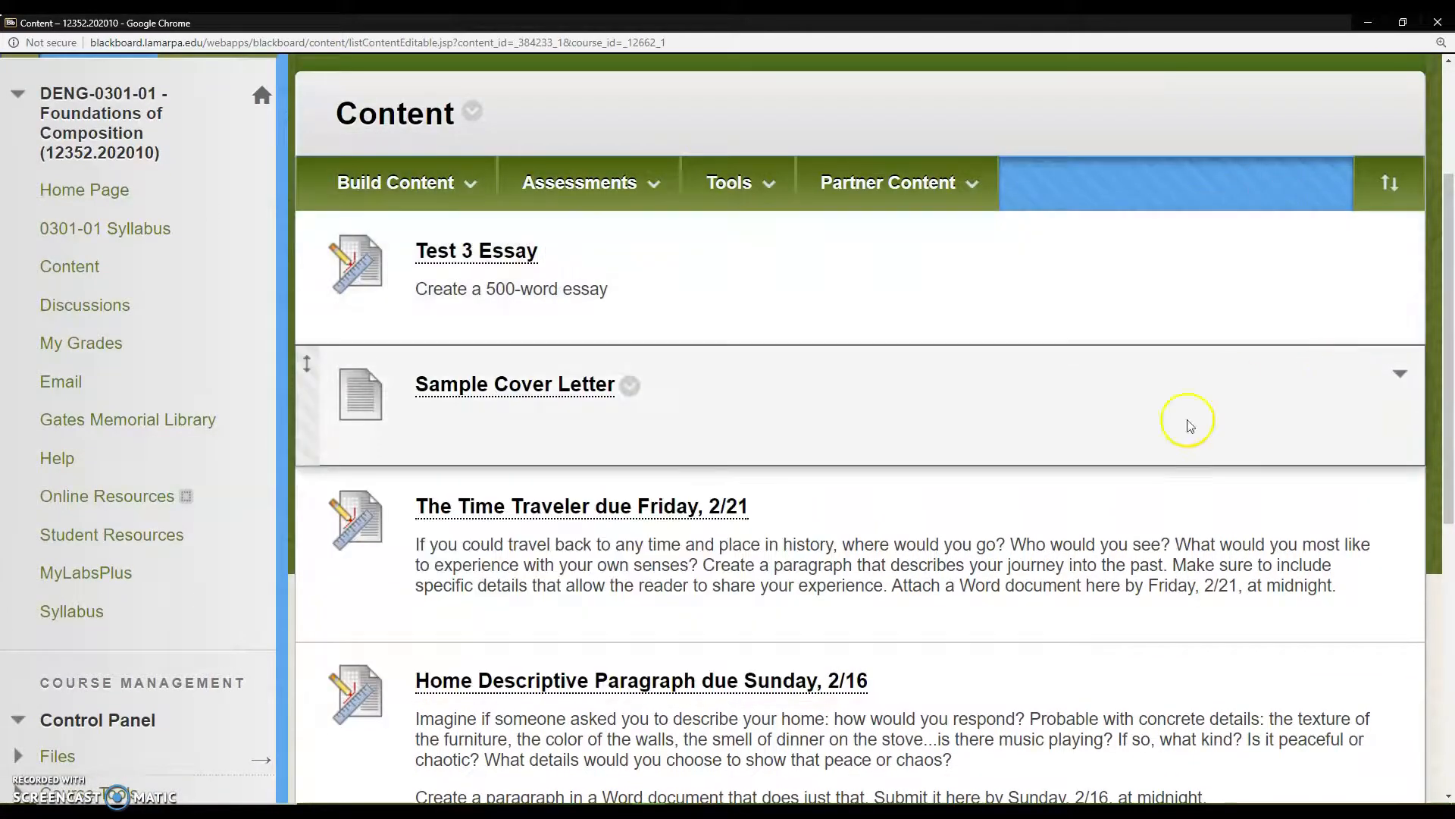
scroll(971, 526, "up", 2)
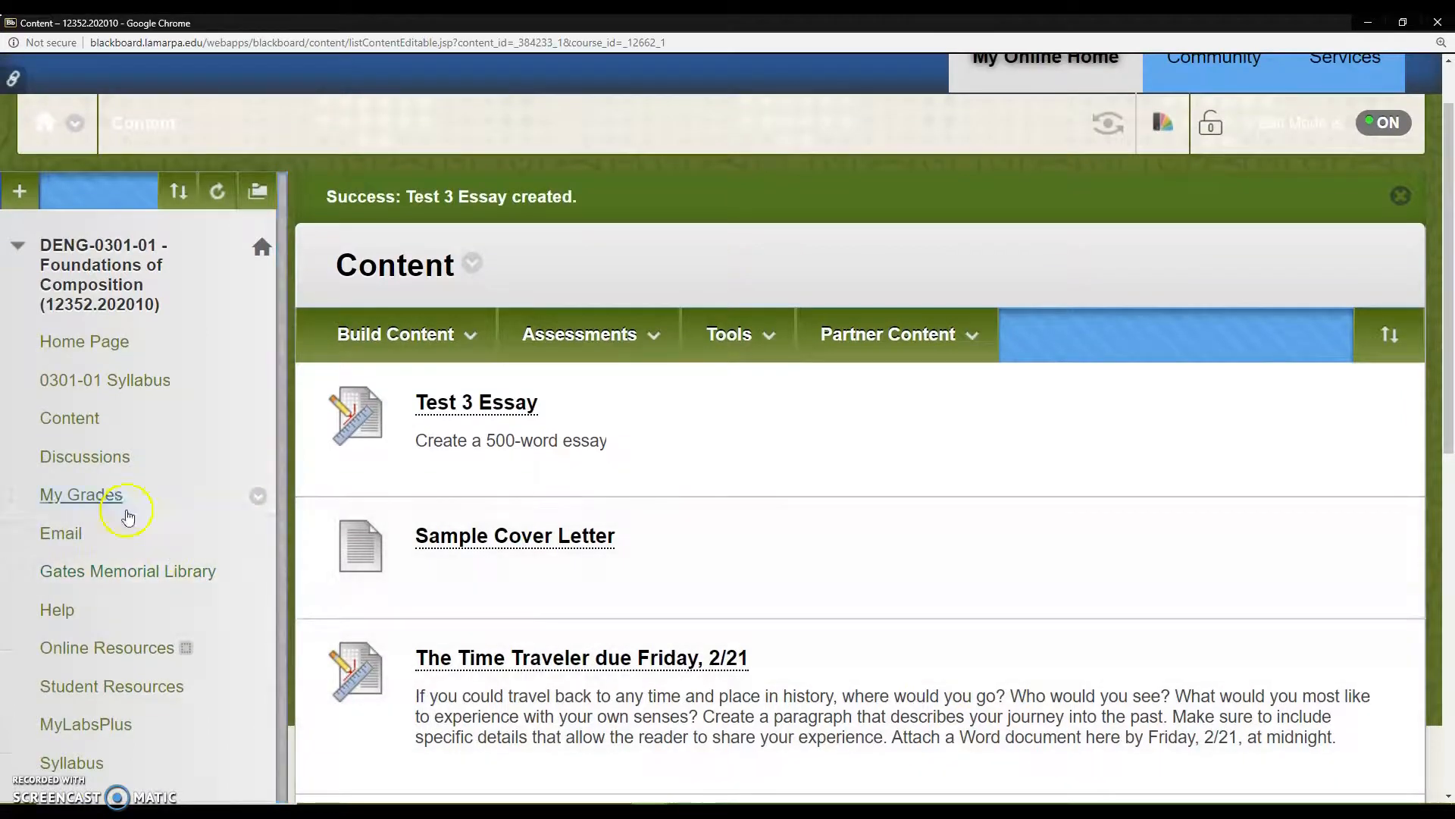
scroll(116, 497, "down", 1)
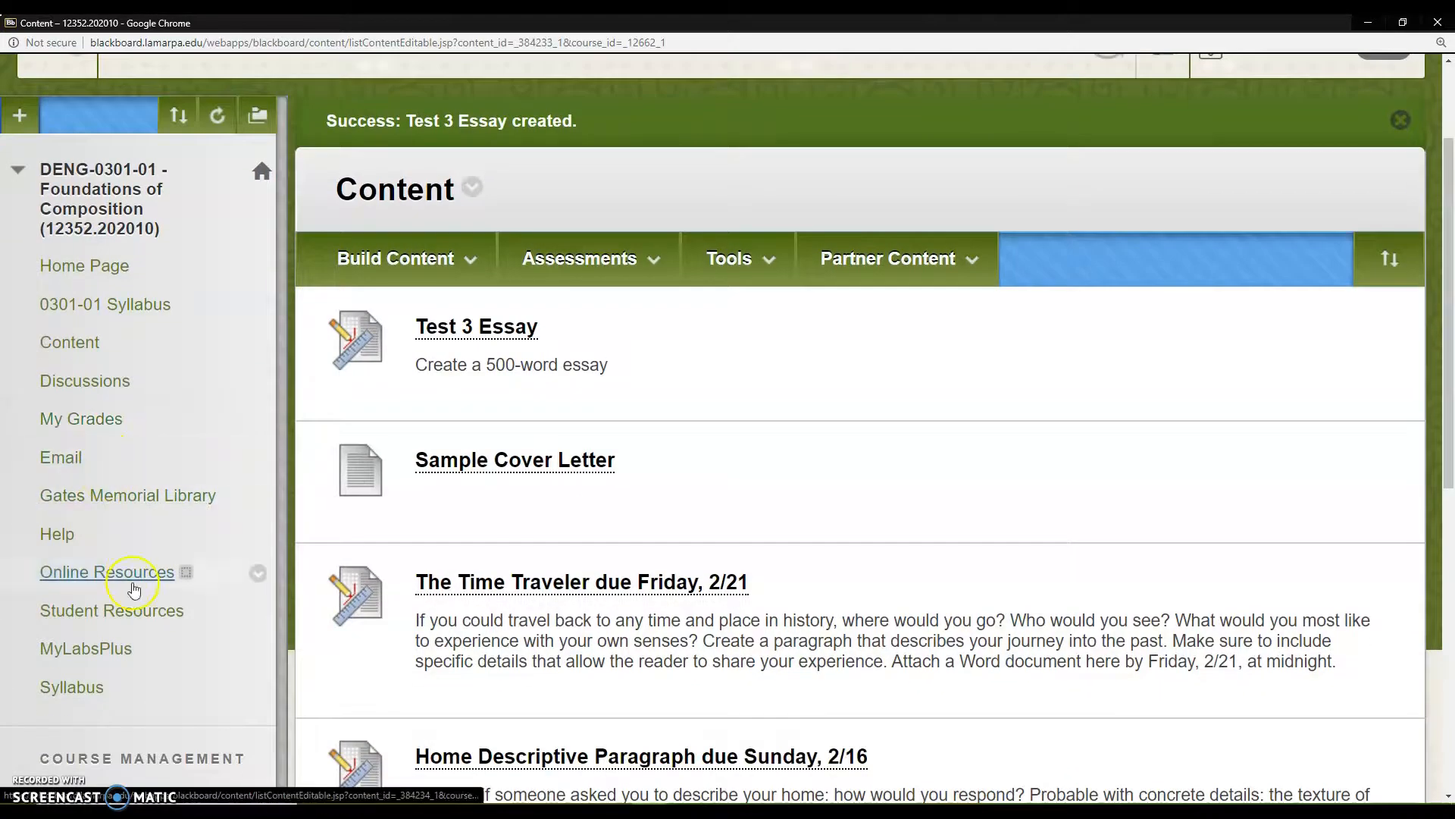
Step: Expand the Grade Center section of the Control Panel and open the Needs Grading page
scroll(118, 618, "down", 8)
scroll(119, 618, "up", 3)
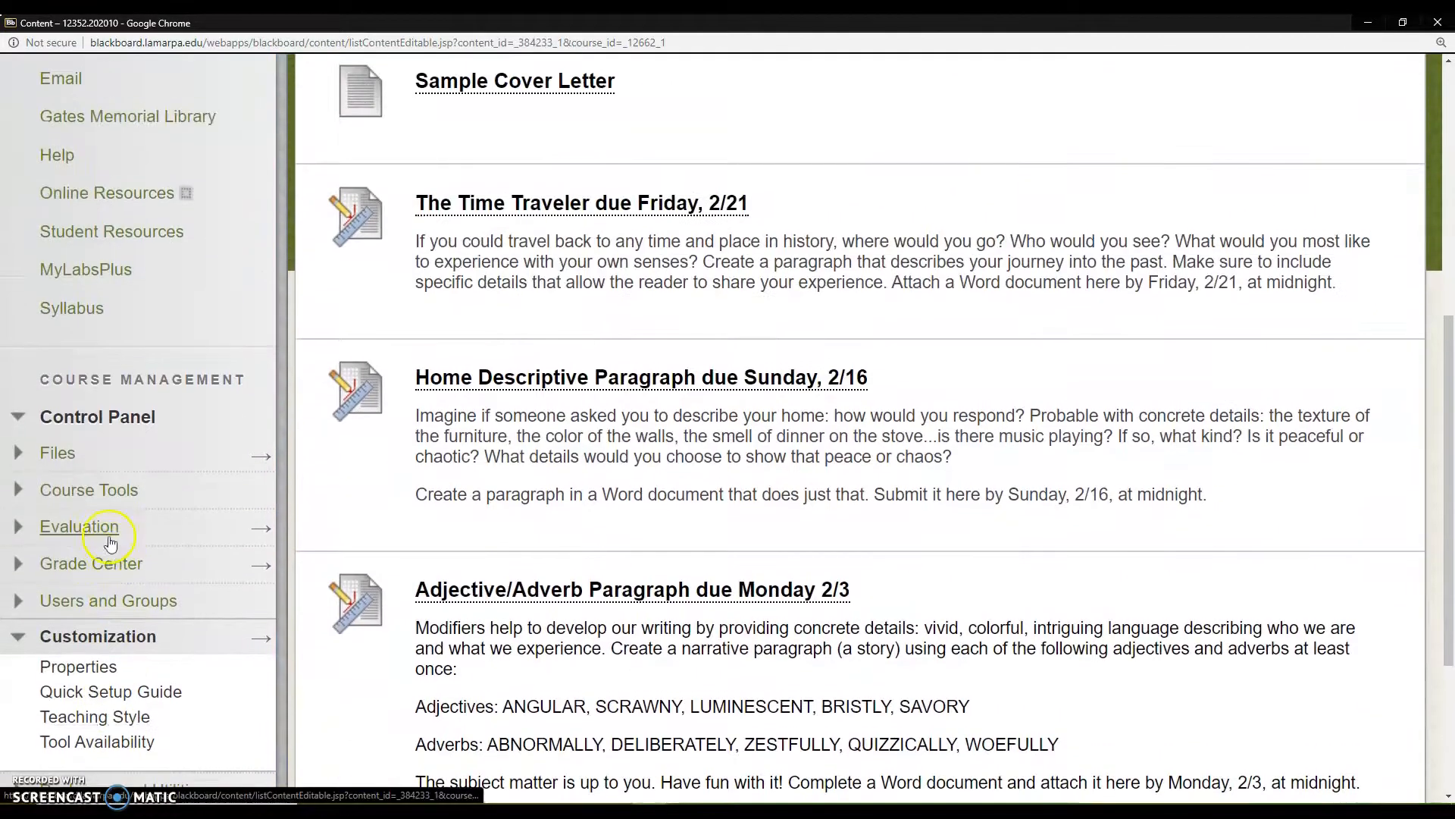
left_click(19, 419)
left_click(20, 419)
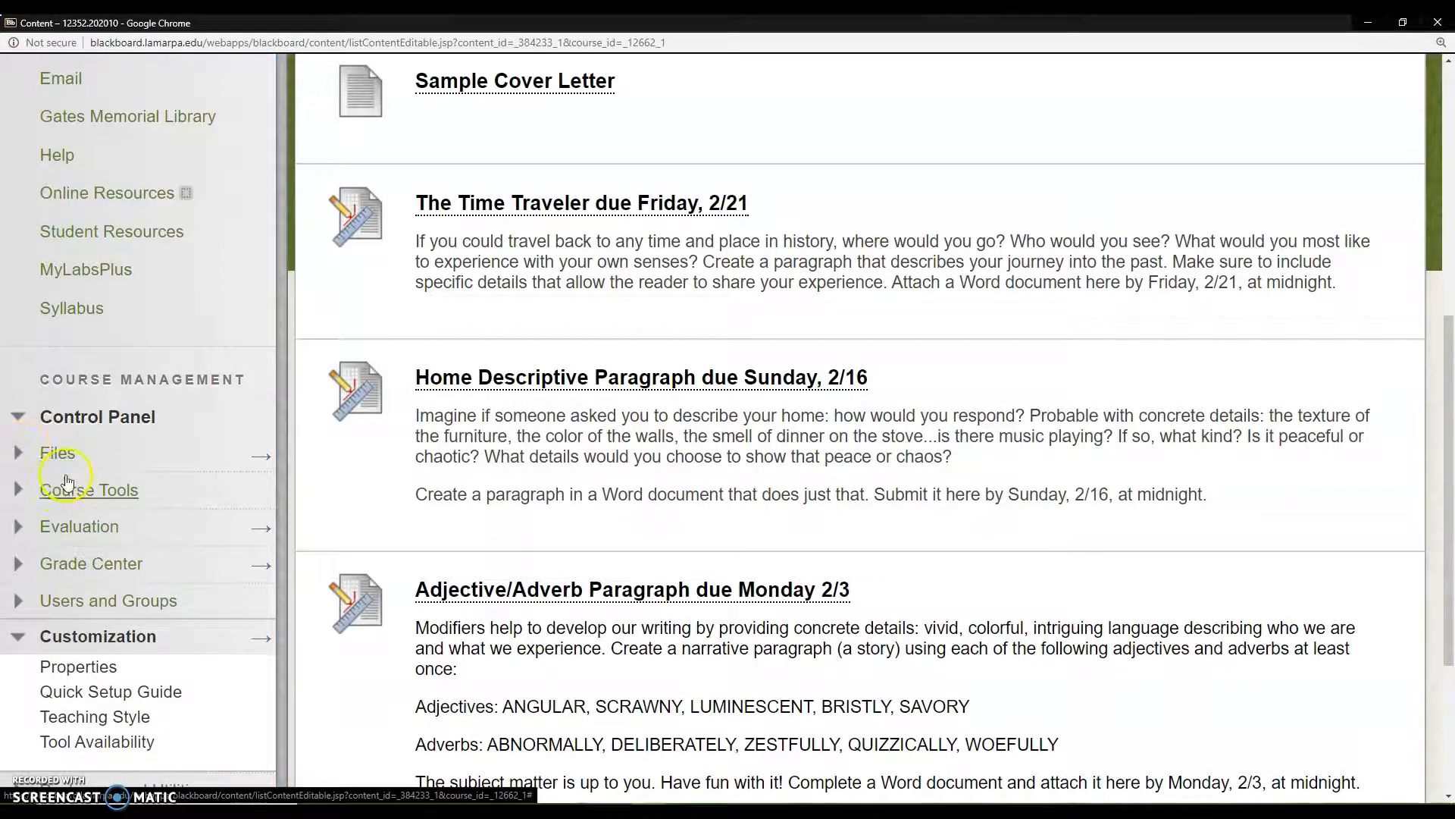
left_click(66, 569)
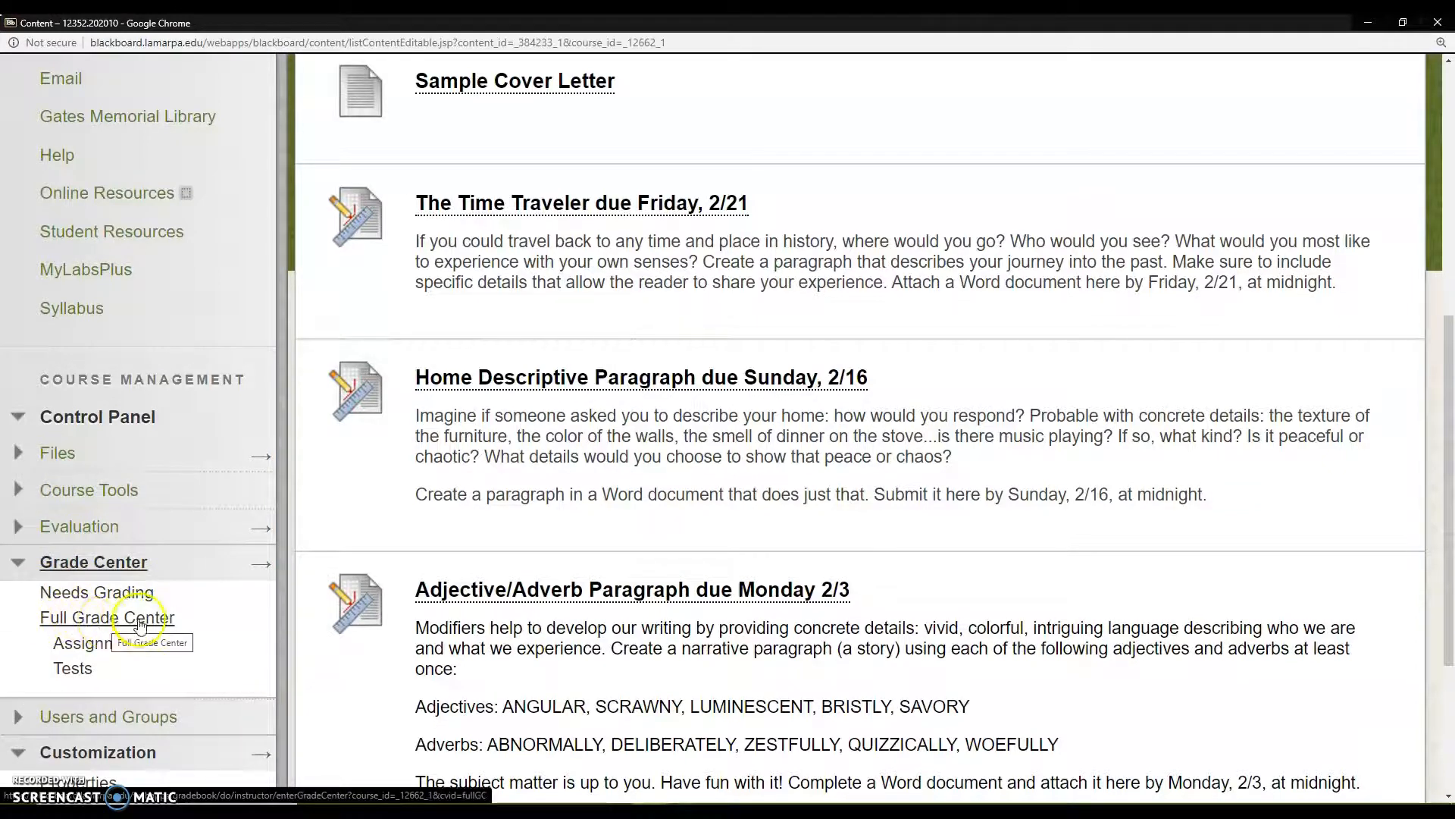
left_click(113, 593)
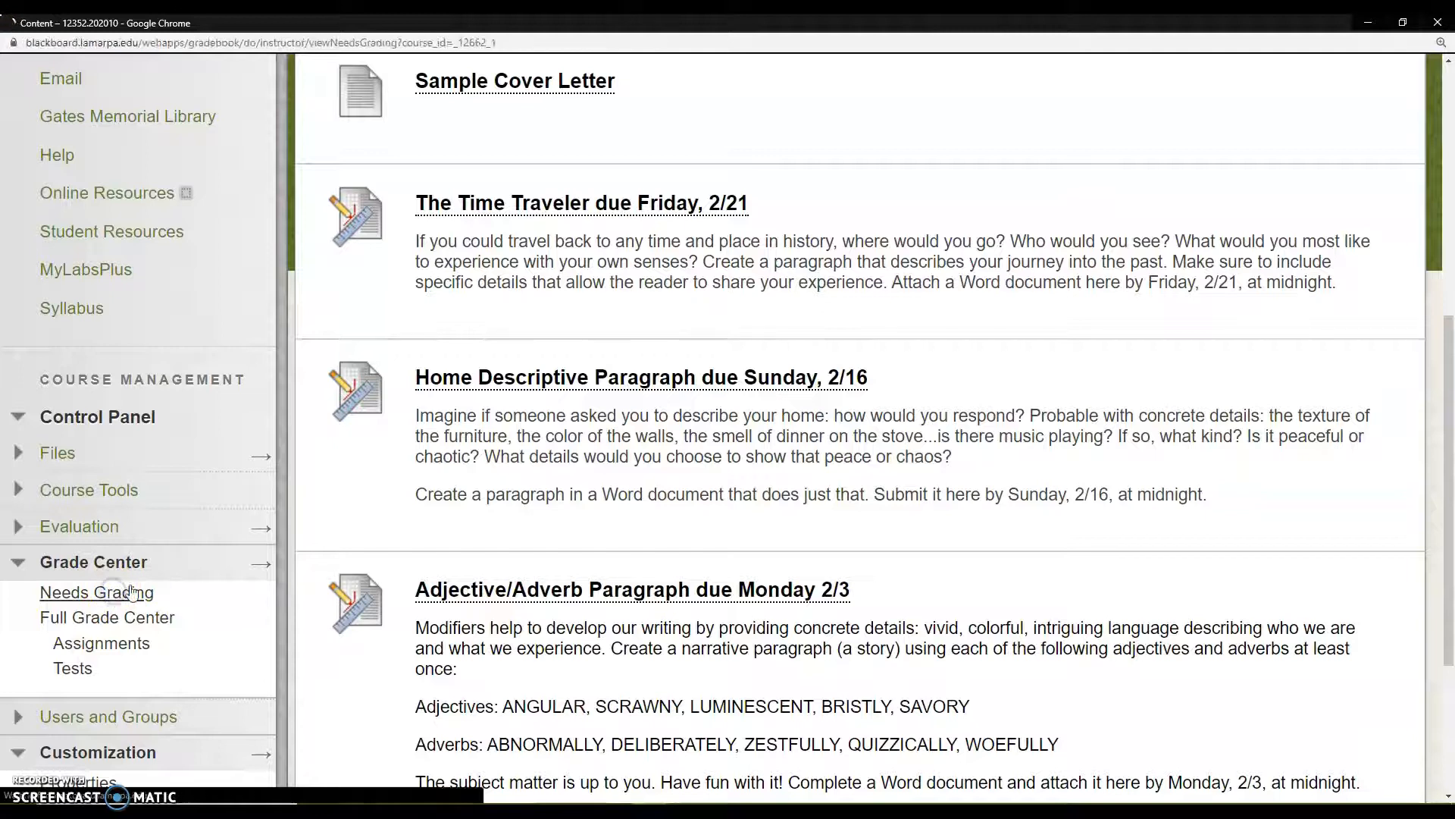
Step: Look through the first page of submitted assignments on the Needs Grading list and return to its start
scroll(833, 697, "down", 8)
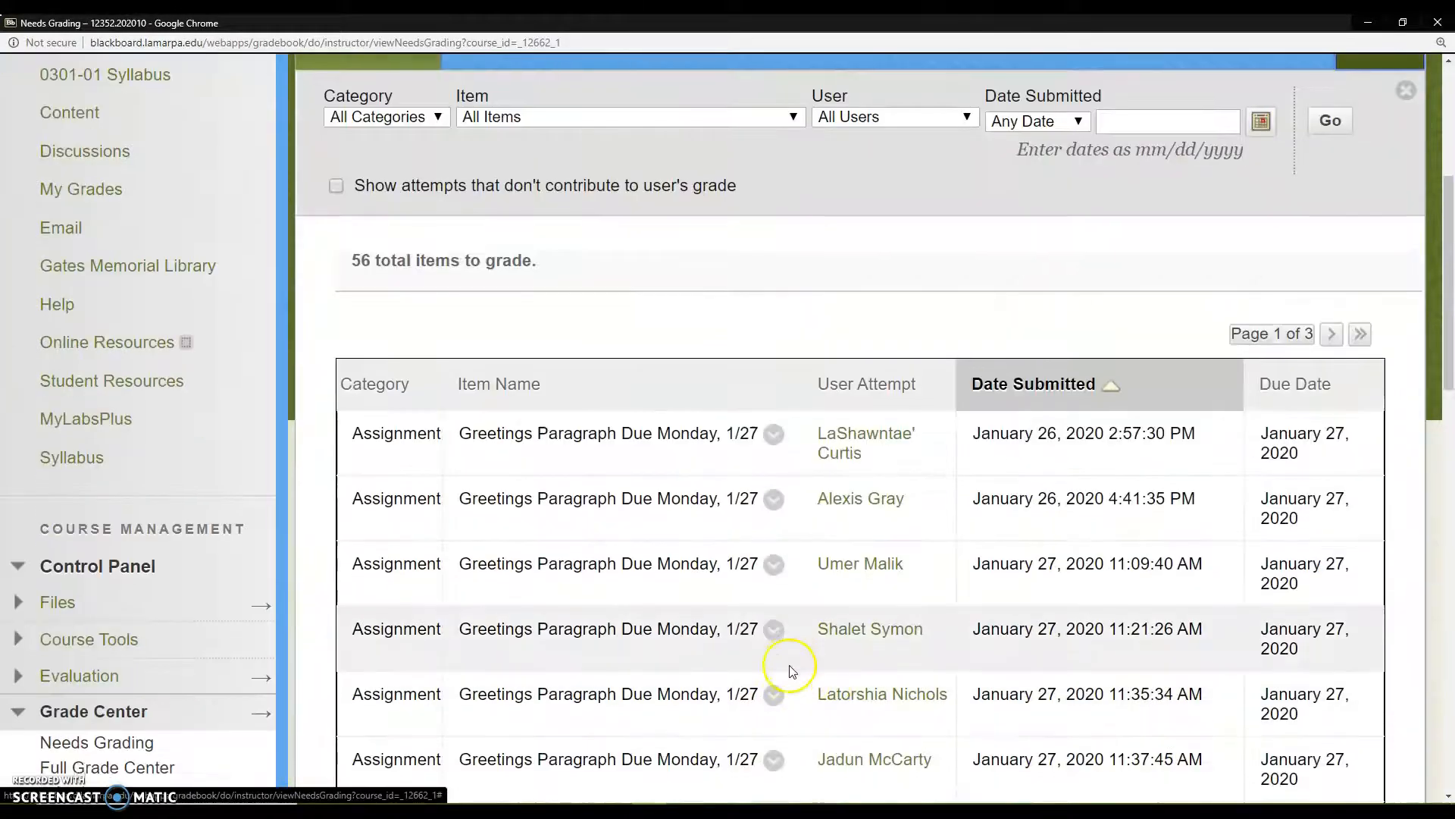
scroll(789, 670, "down", 10)
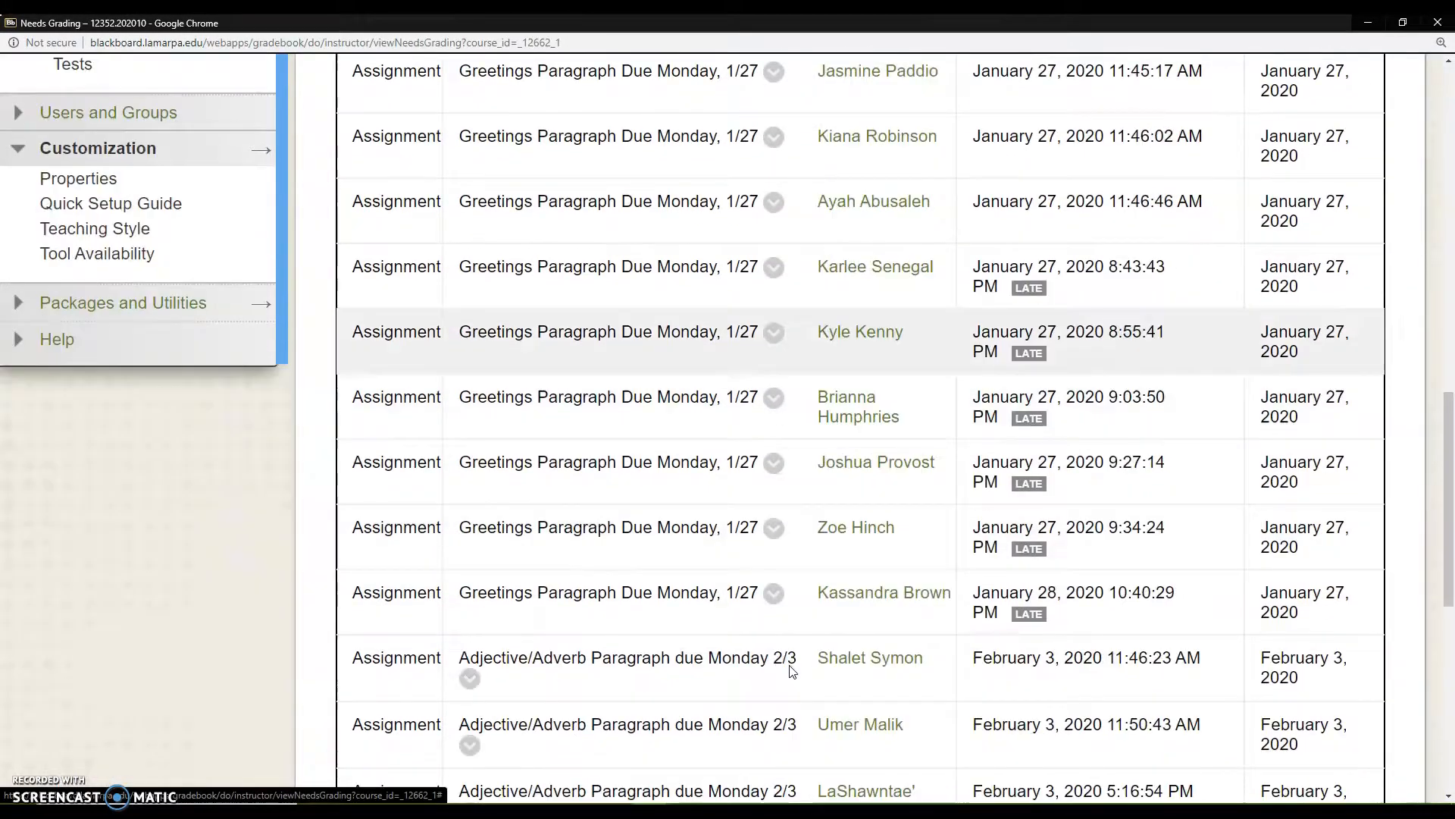
scroll(790, 666, "down", 5)
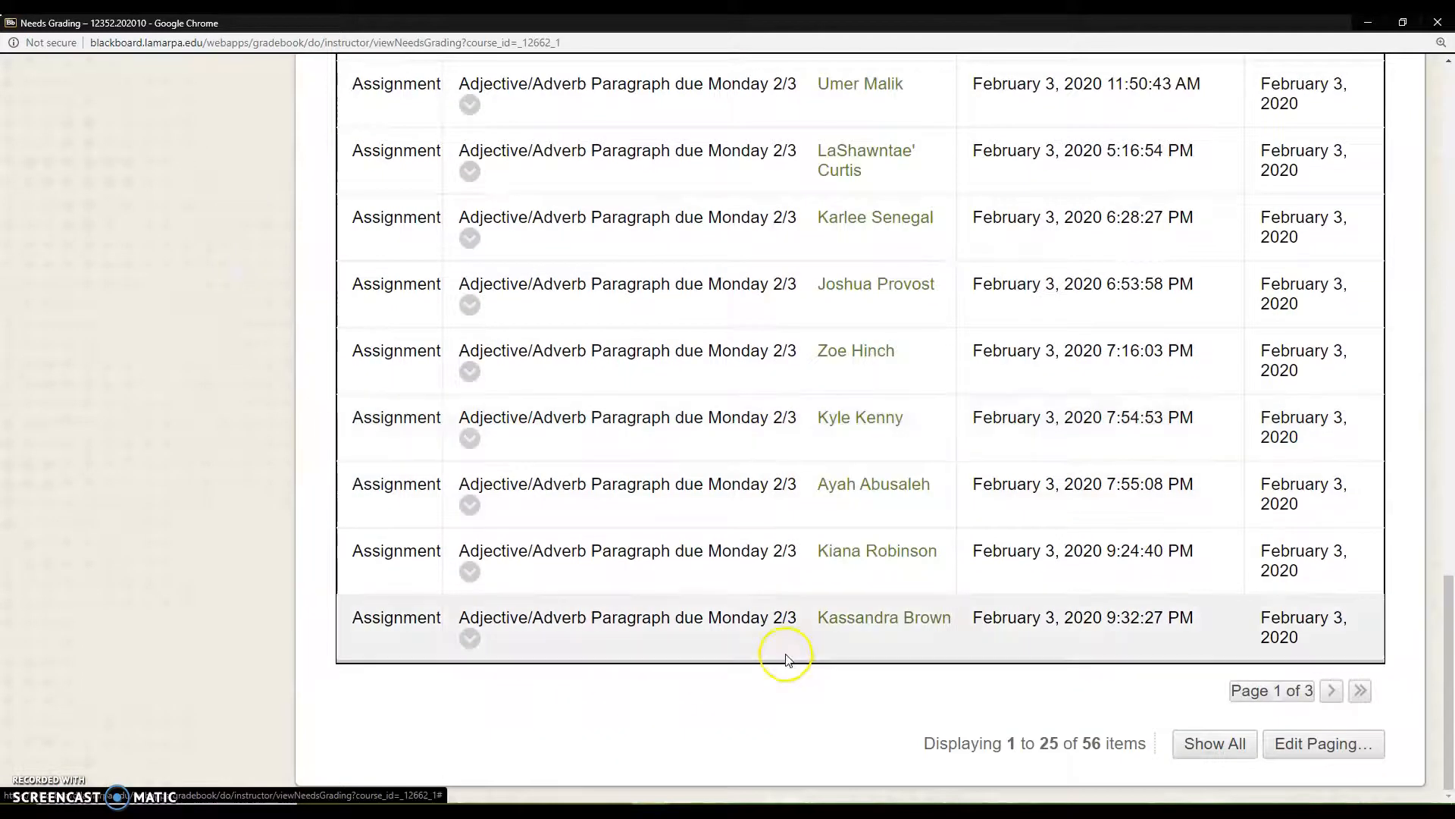
scroll(787, 650, "up", 3)
scroll(785, 657, "up", 18)
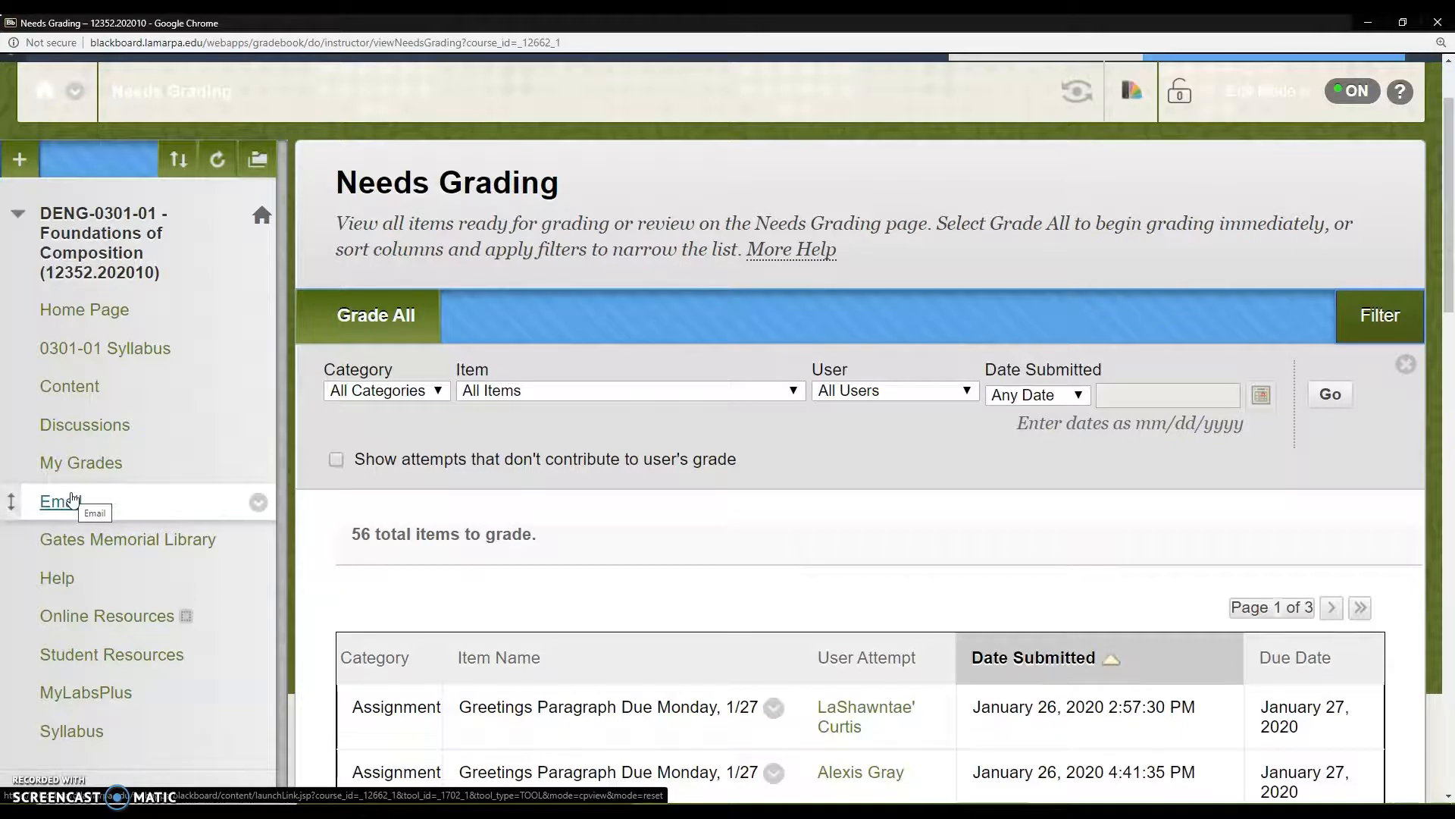
Step: Open the first student's attempt for Greetings Paragraph Due Monday, 1/27 and view the submitted document
scroll(72, 498, "down", 3)
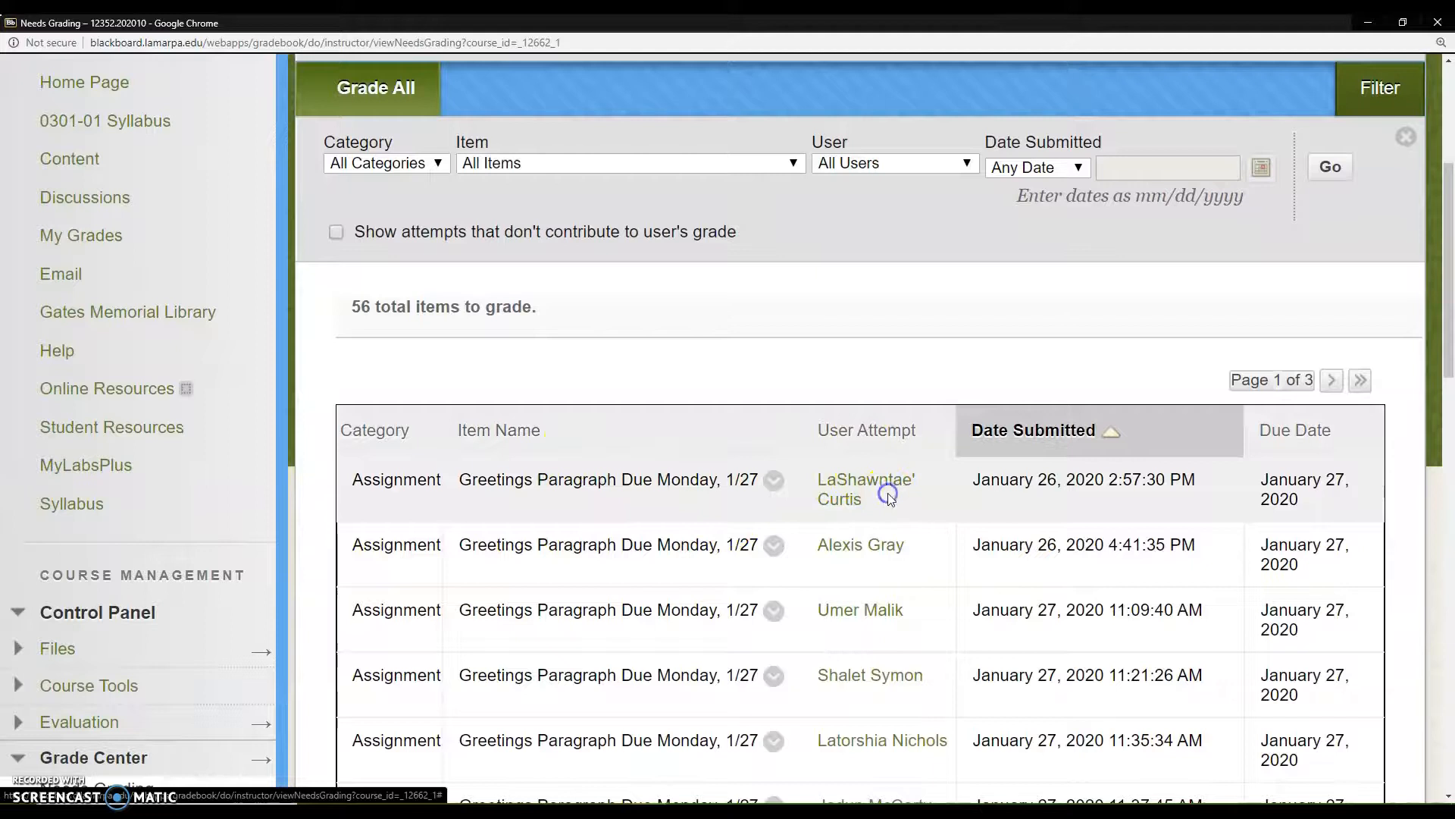
left_click(859, 499)
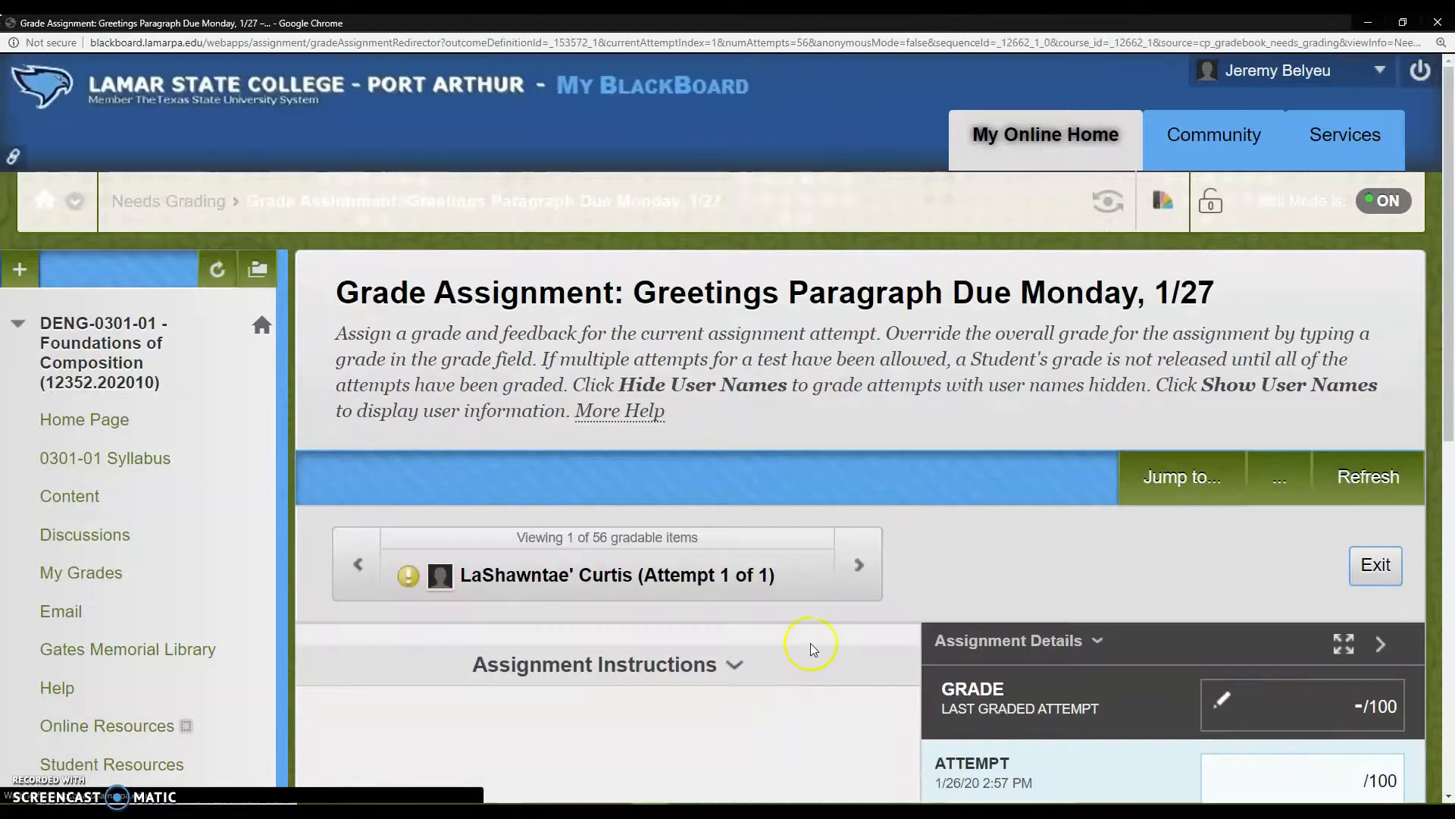
scroll(811, 644, "down", 4)
scroll(811, 643, "down", 3)
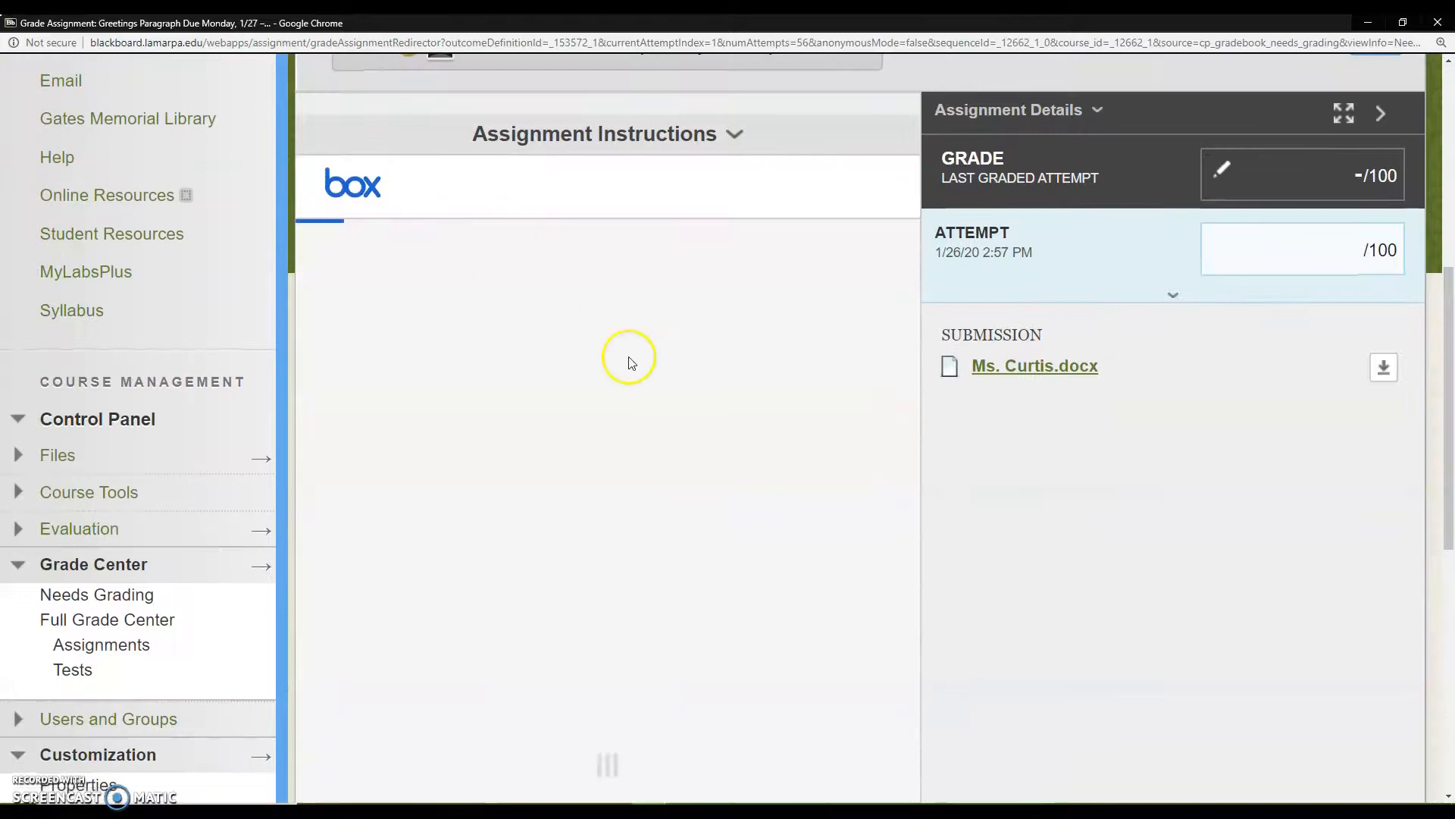
scroll(618, 362, "down", 2)
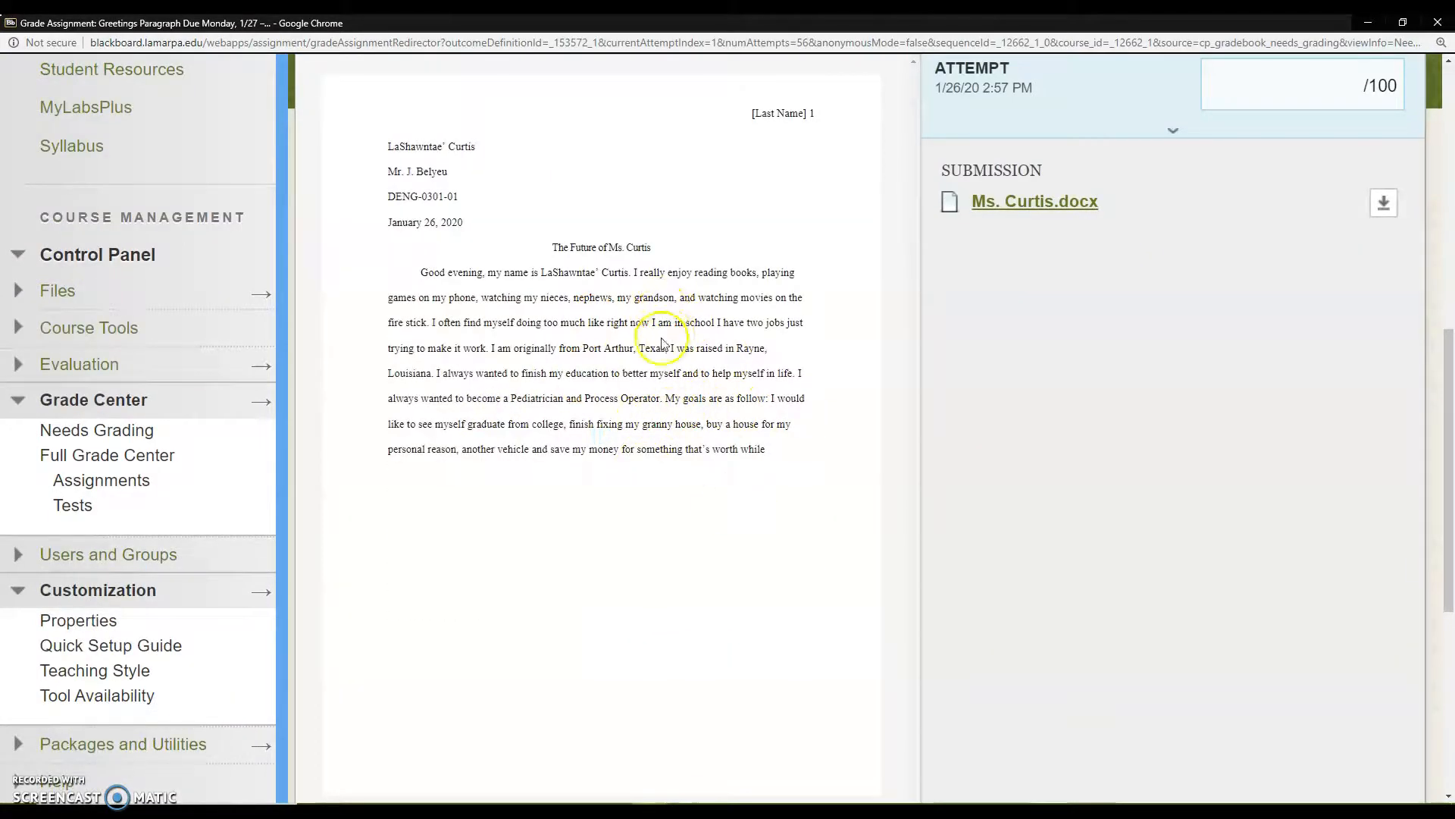
scroll(773, 416, "up", 1)
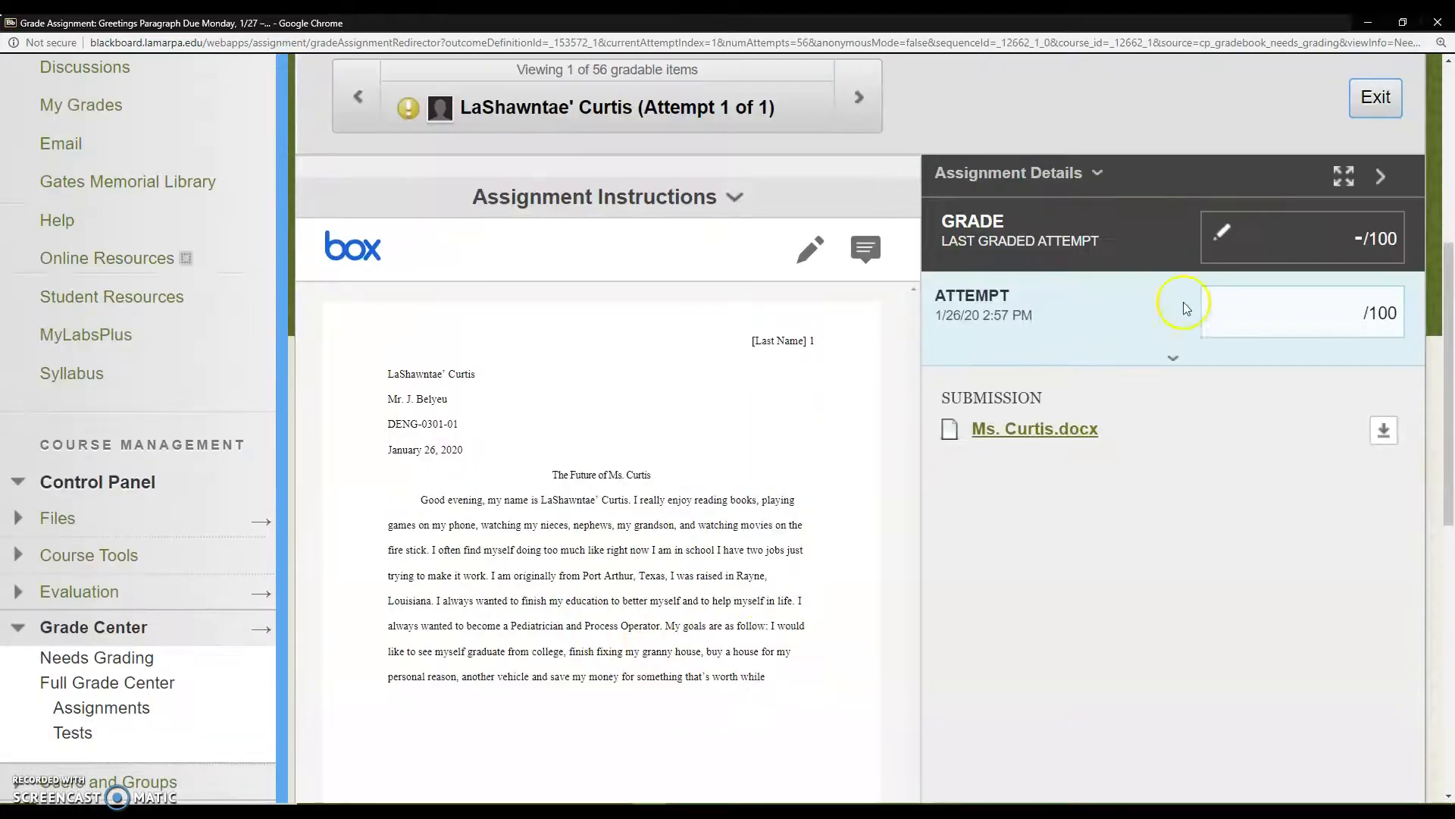
Step: Expand the attempt's grading details and show the learner feedback and attempt grade fields without entering anything
left_click(1172, 358)
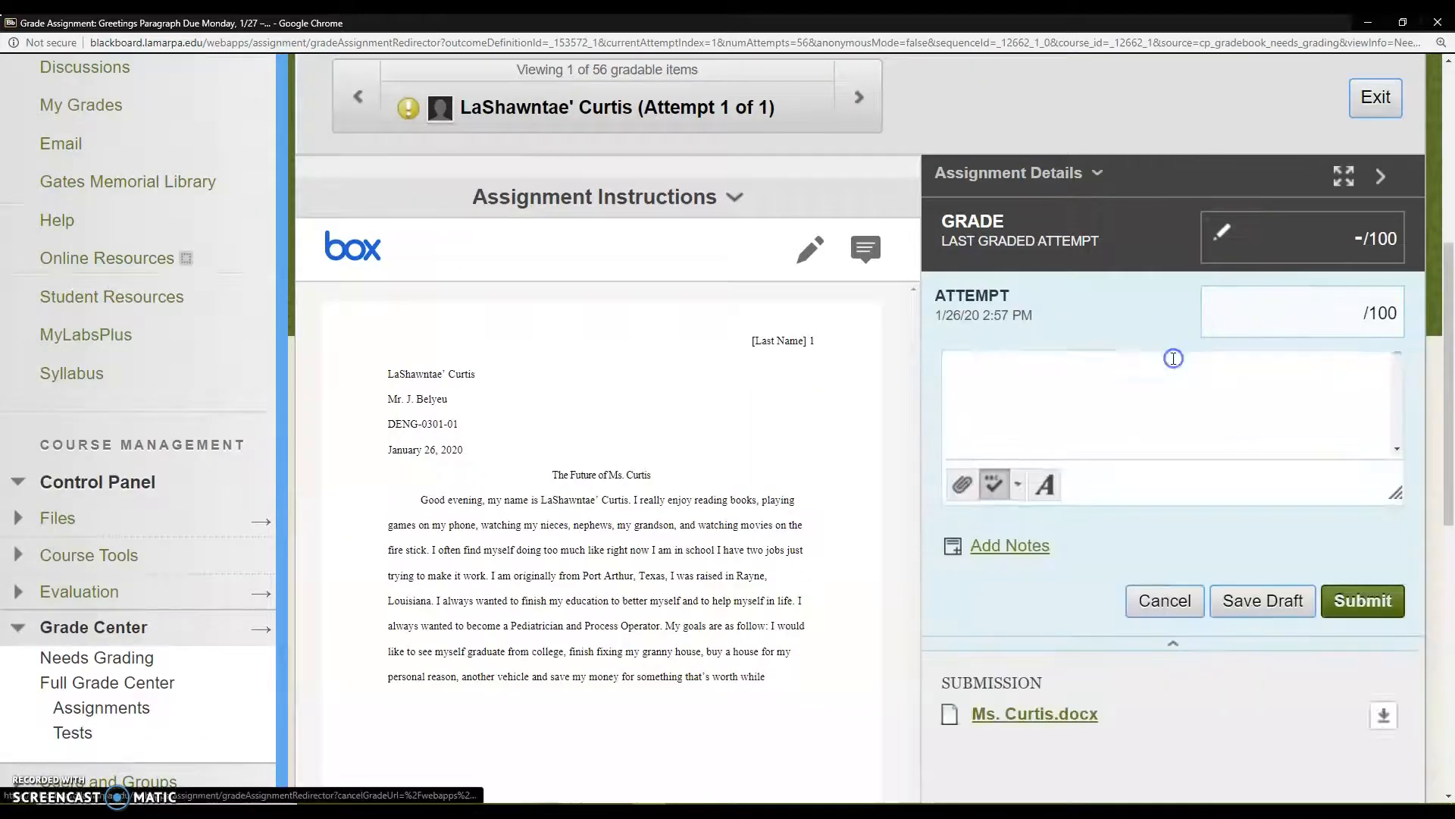
left_click(1020, 469)
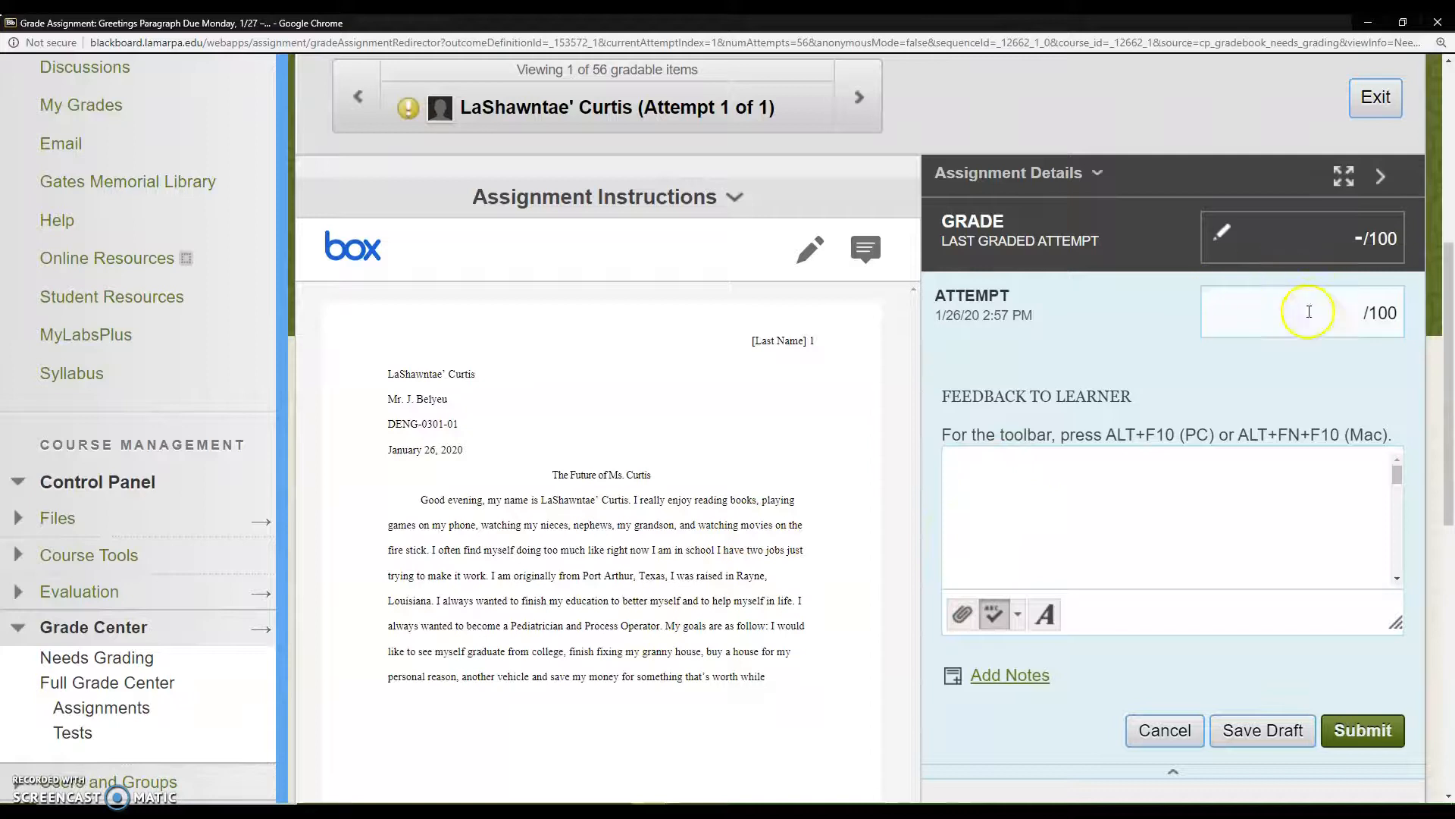
left_click(1309, 312)
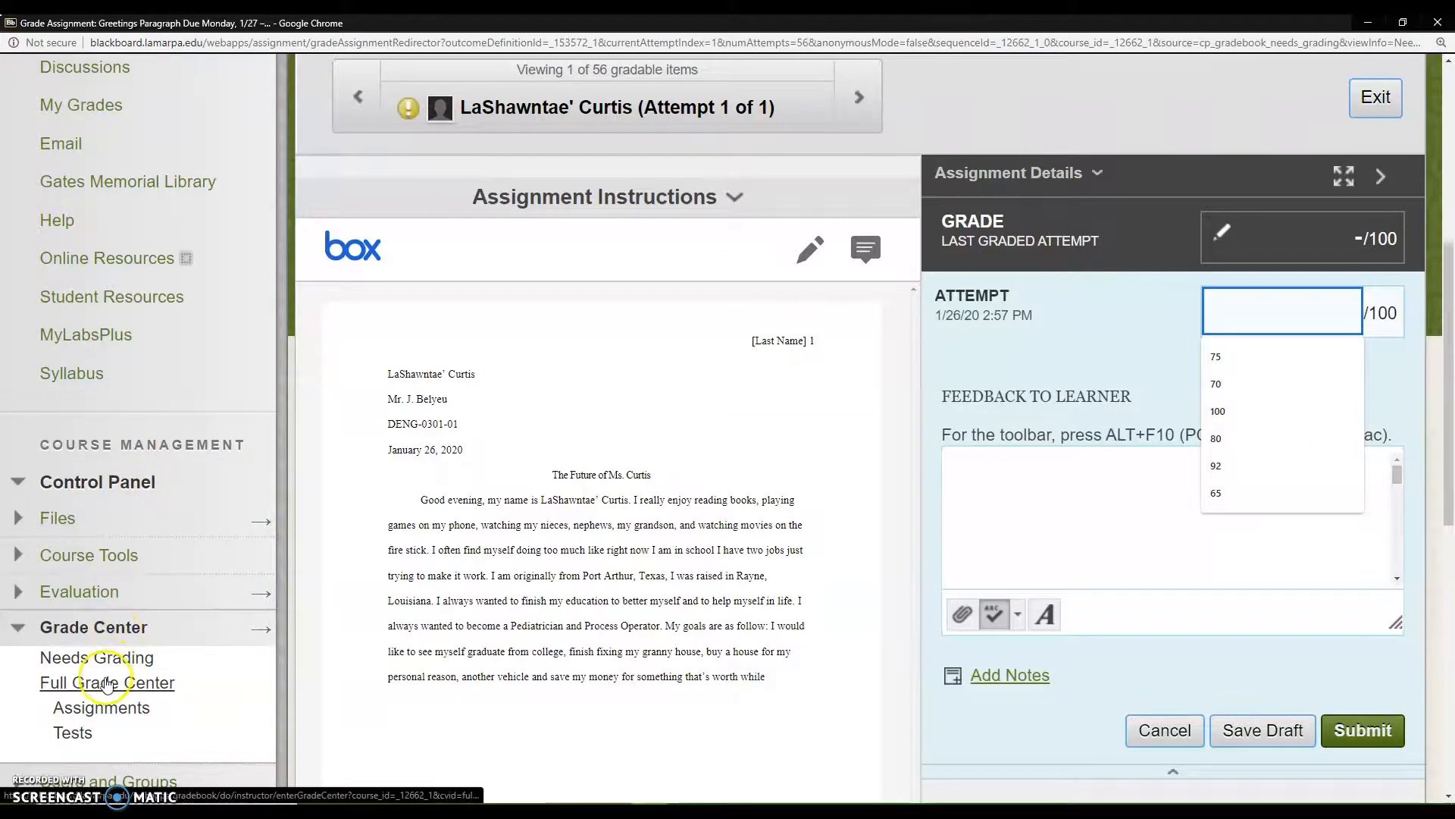
Step: Open the Full Grade Center and look across its grade columns up to Test 3 Essay
left_click(107, 677)
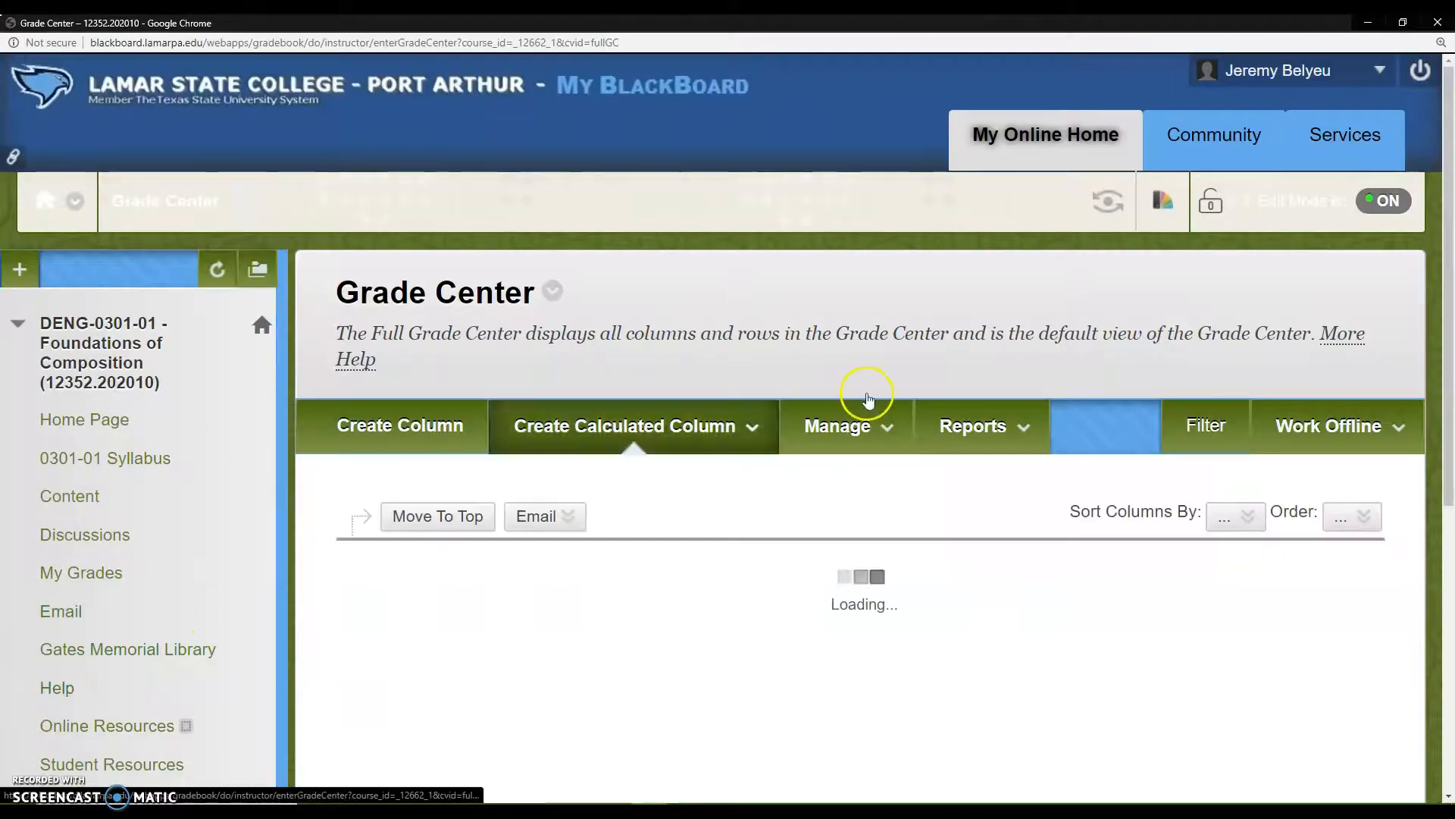
scroll(708, 583, "down", 4)
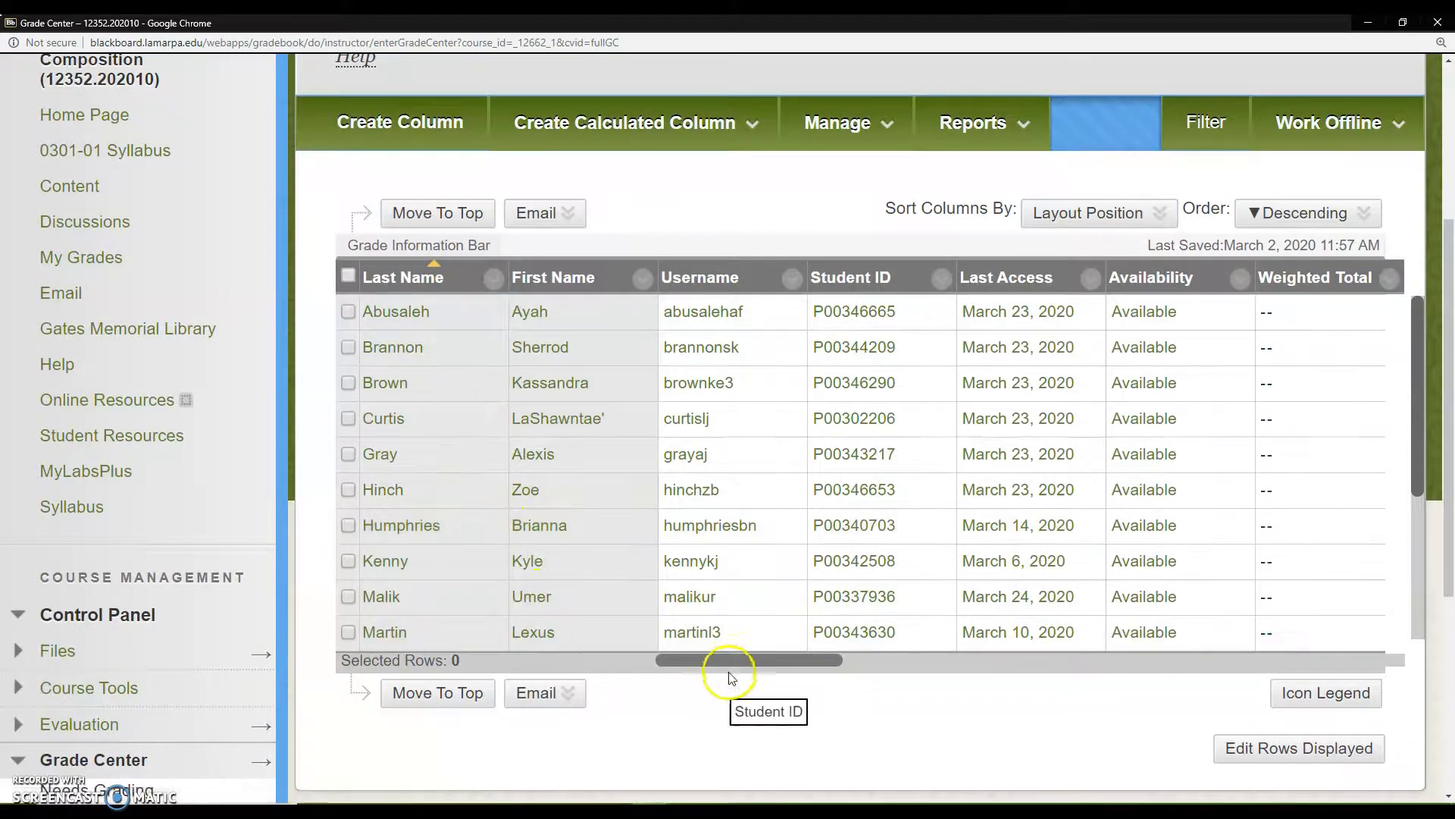
left_click_drag(756, 657, 915, 674)
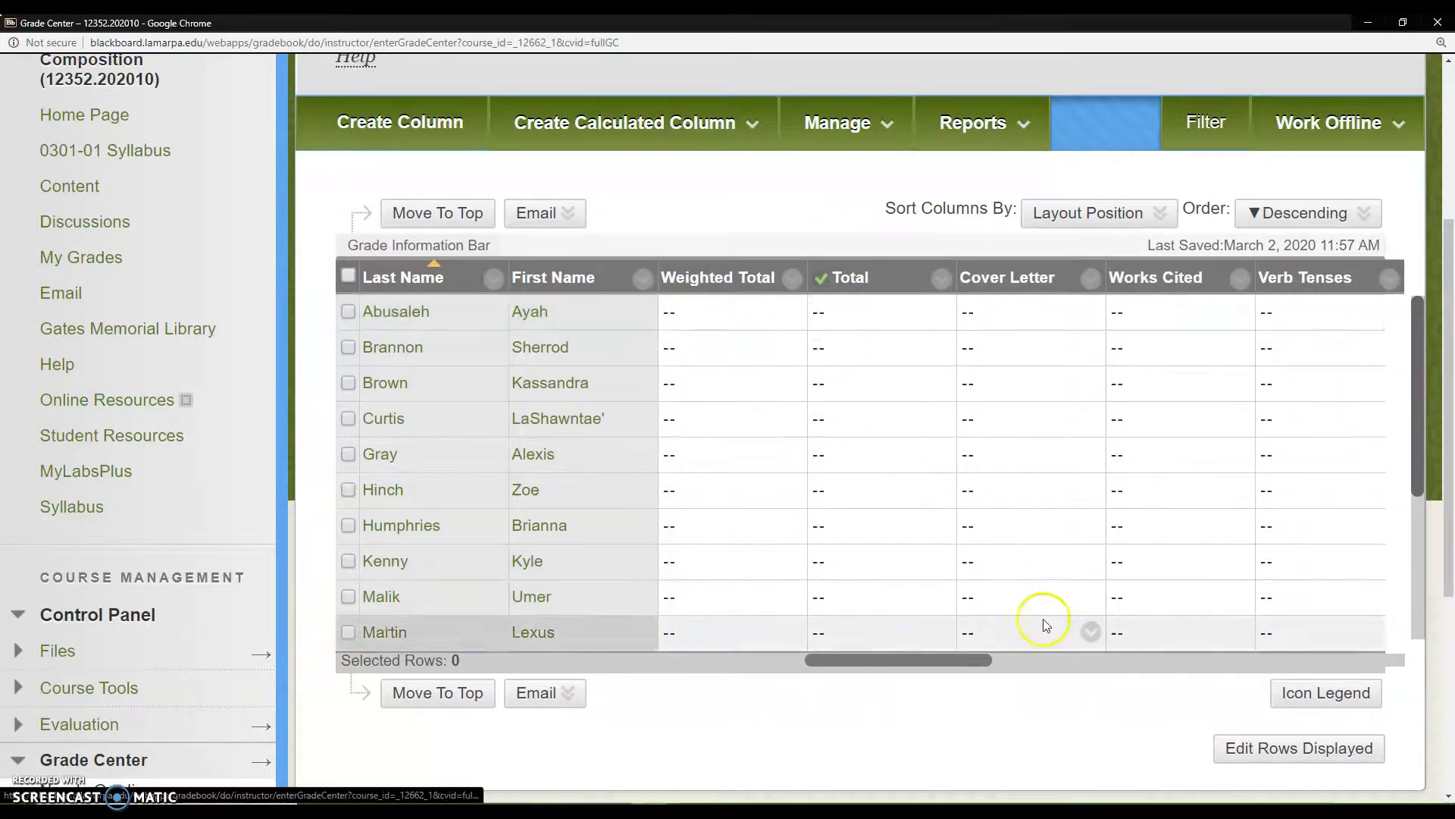
left_click(1028, 658)
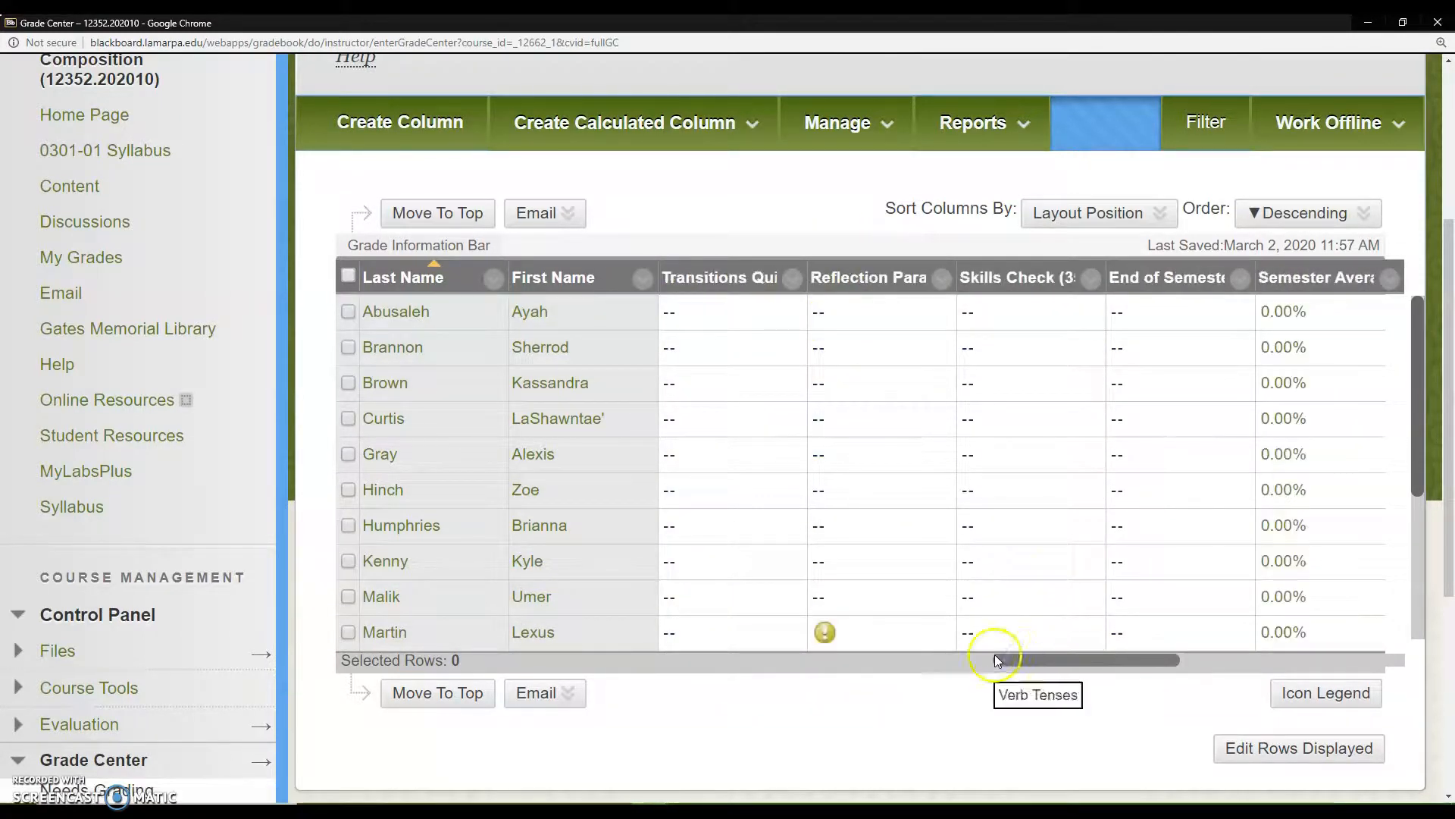
left_click(1220, 663)
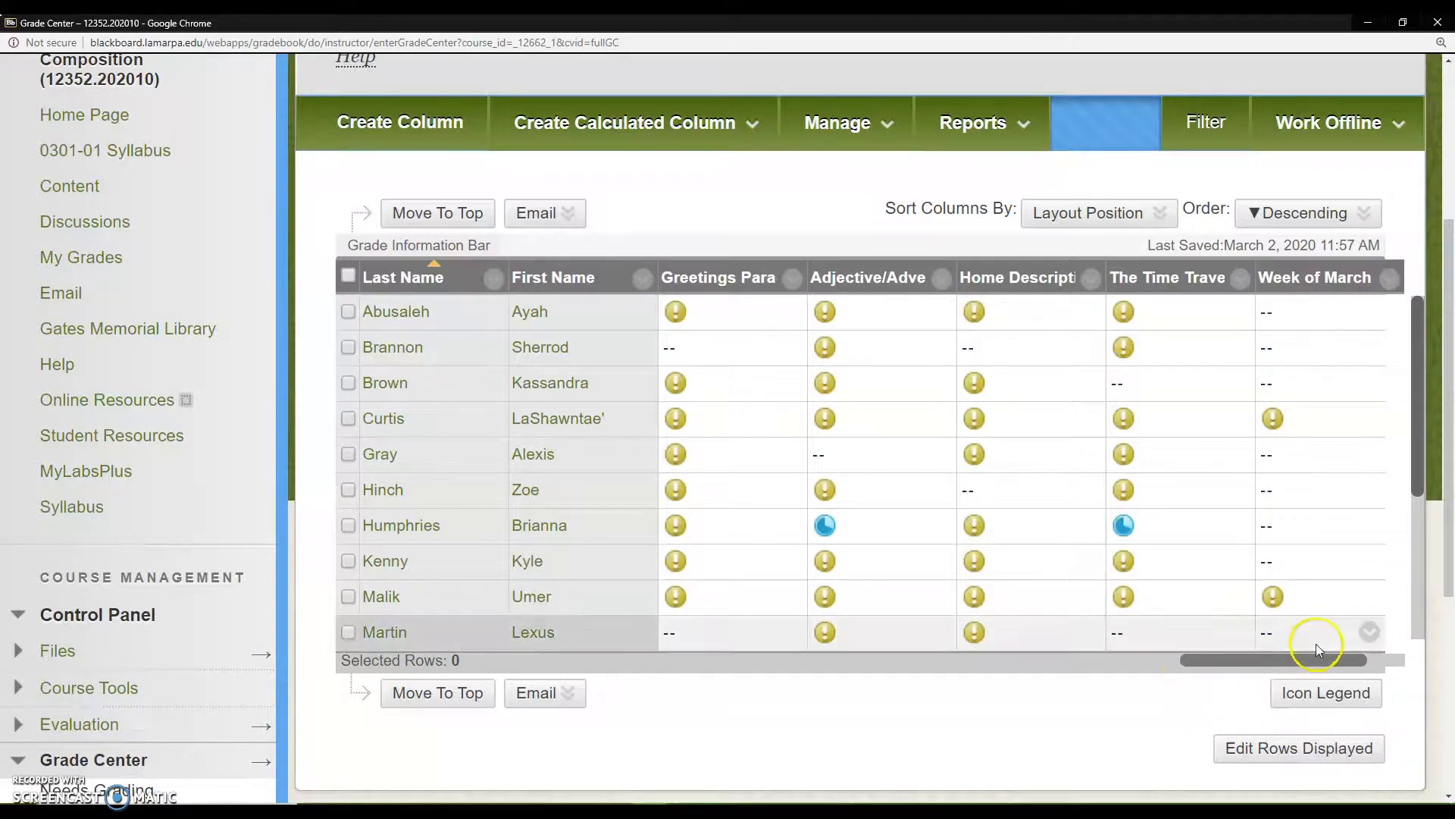
left_click_drag(1277, 662, 1317, 665)
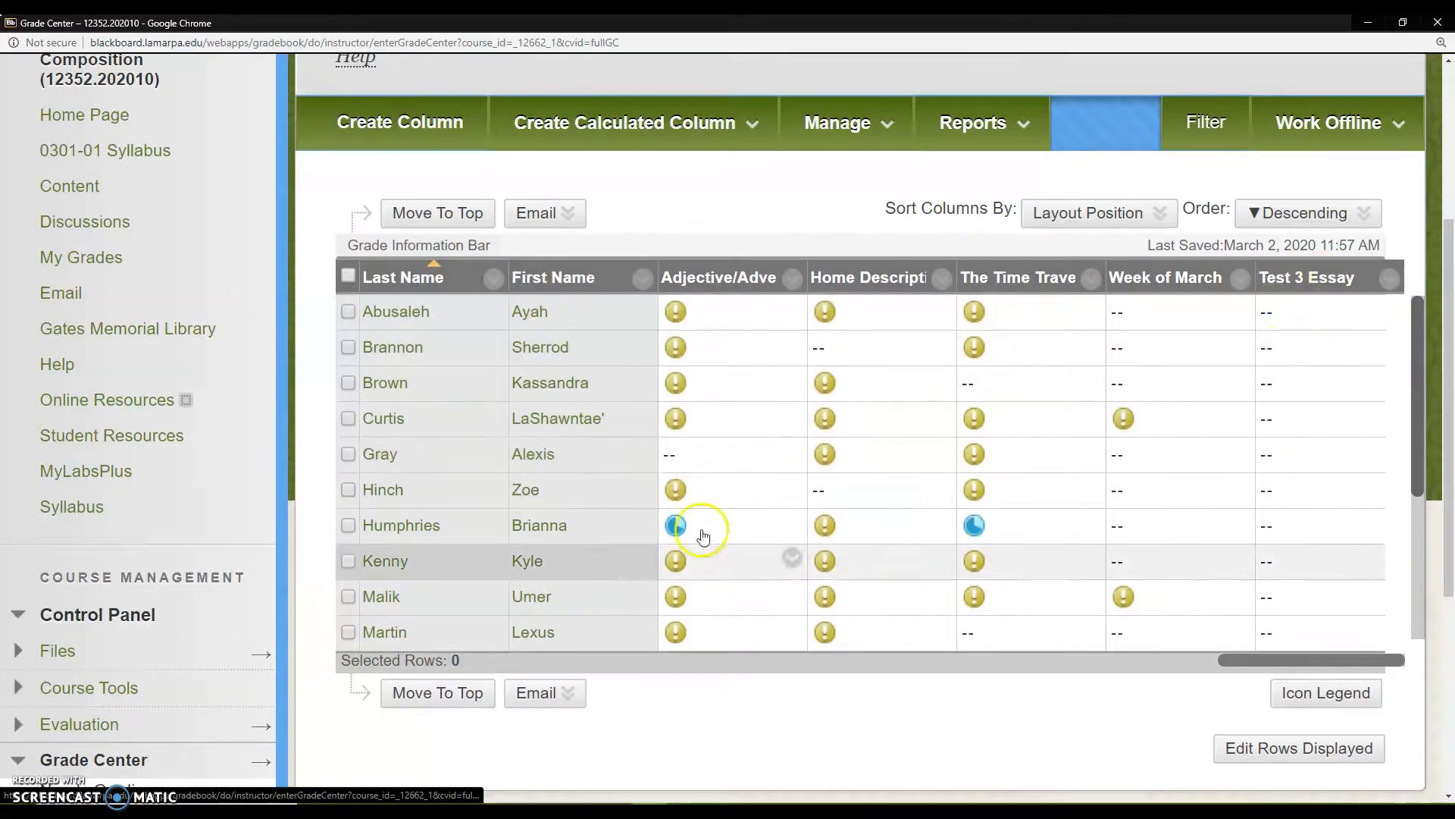
left_click(33, 773)
left_click(33, 773)
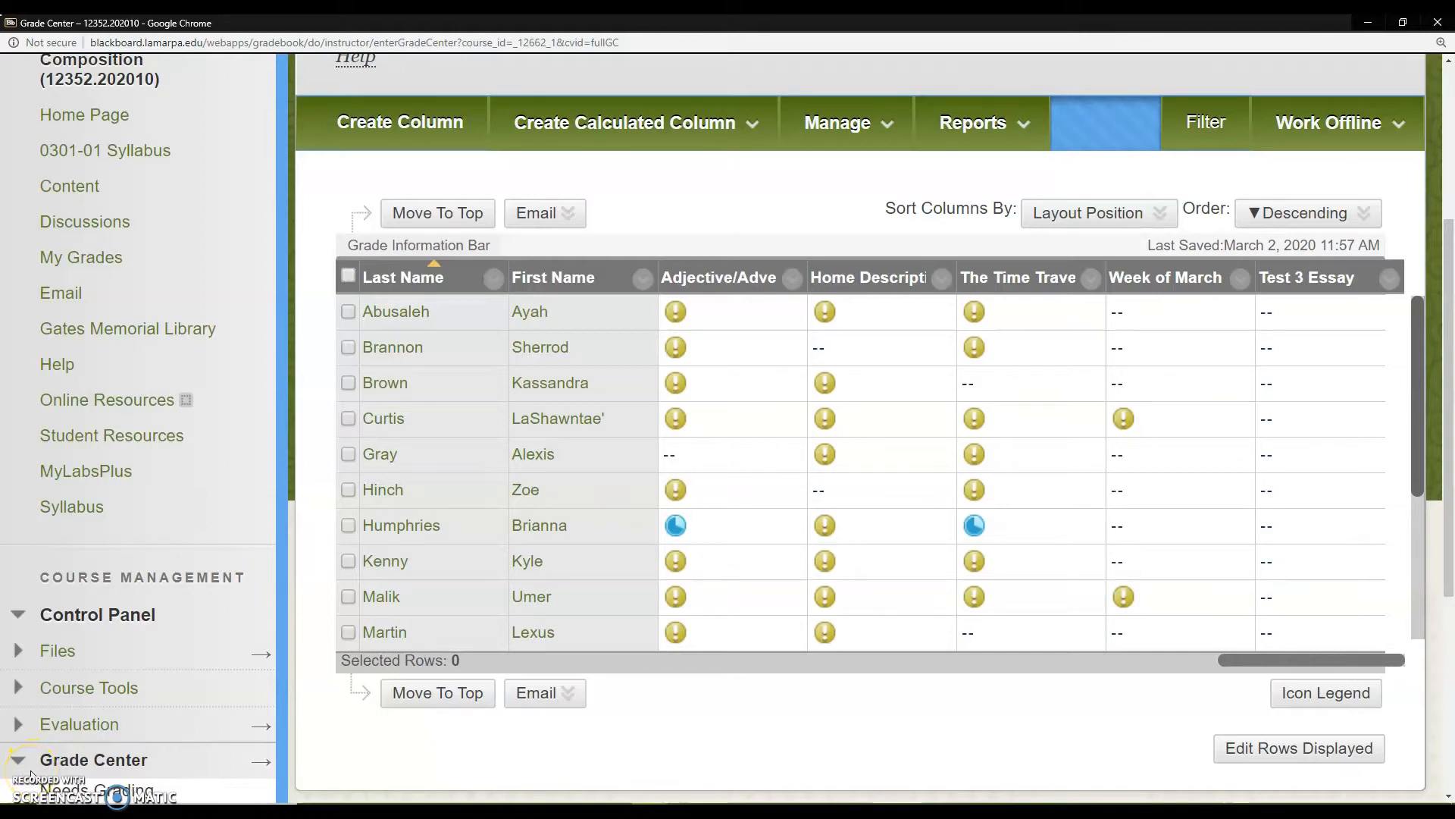